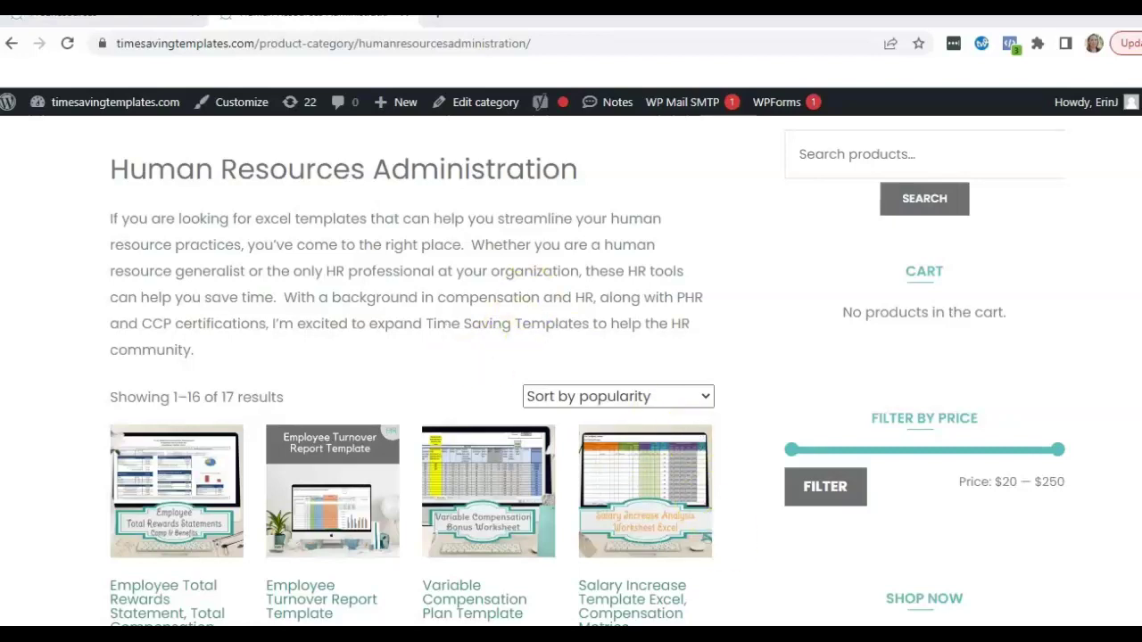
- Switch to the For Example workbook in Excel and look over the bonus records on the HR sheet
mouse_move(737, 635)
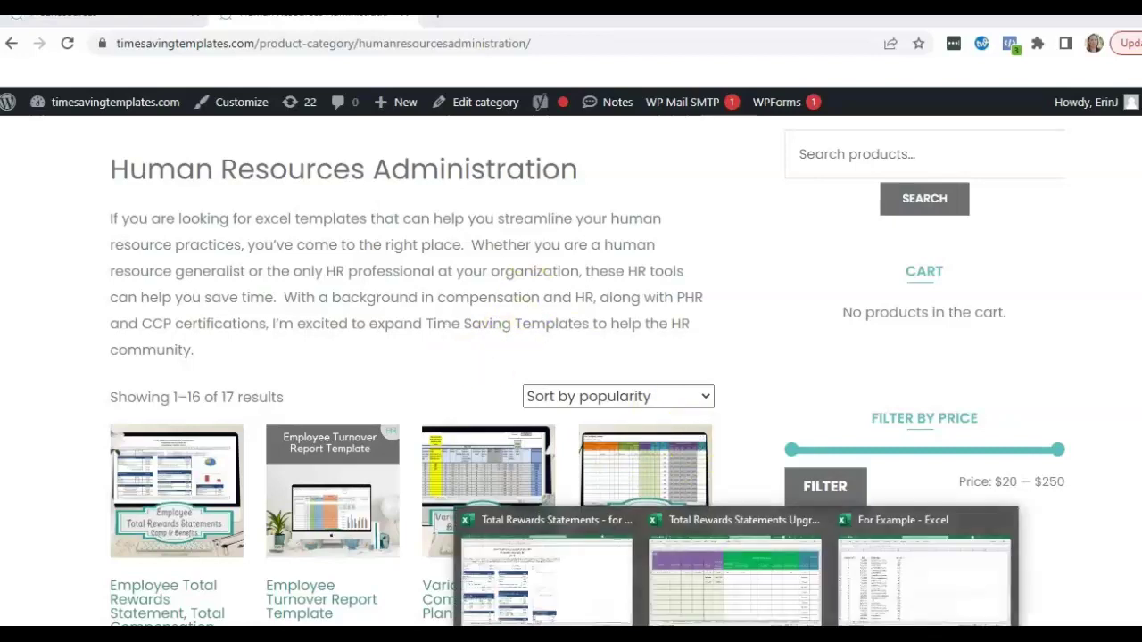
click(908, 599)
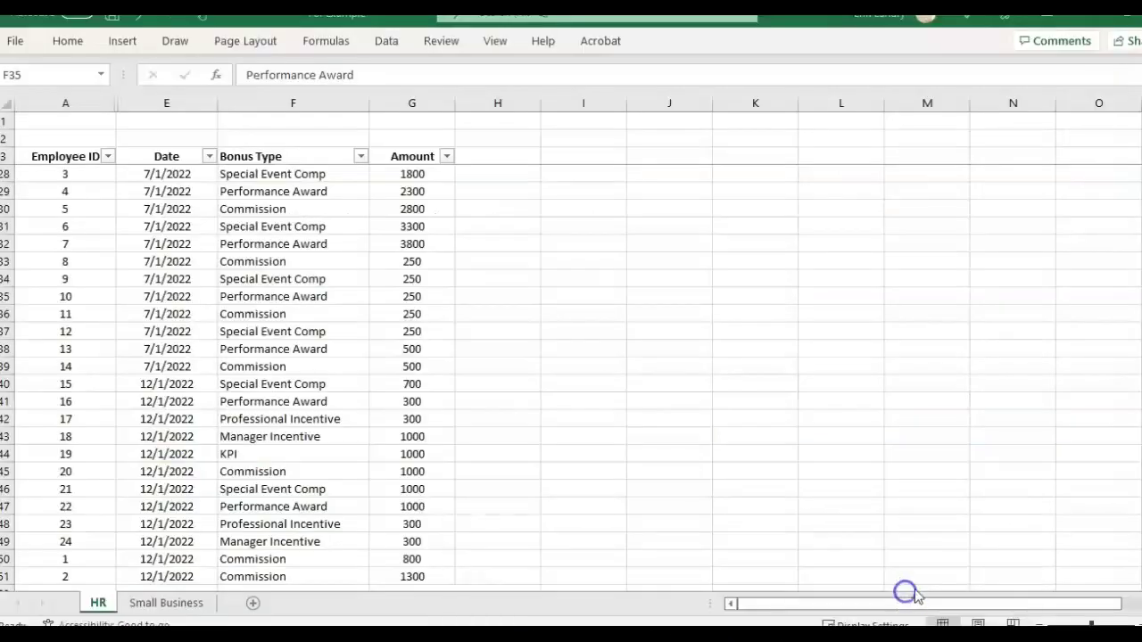
click(320, 163)
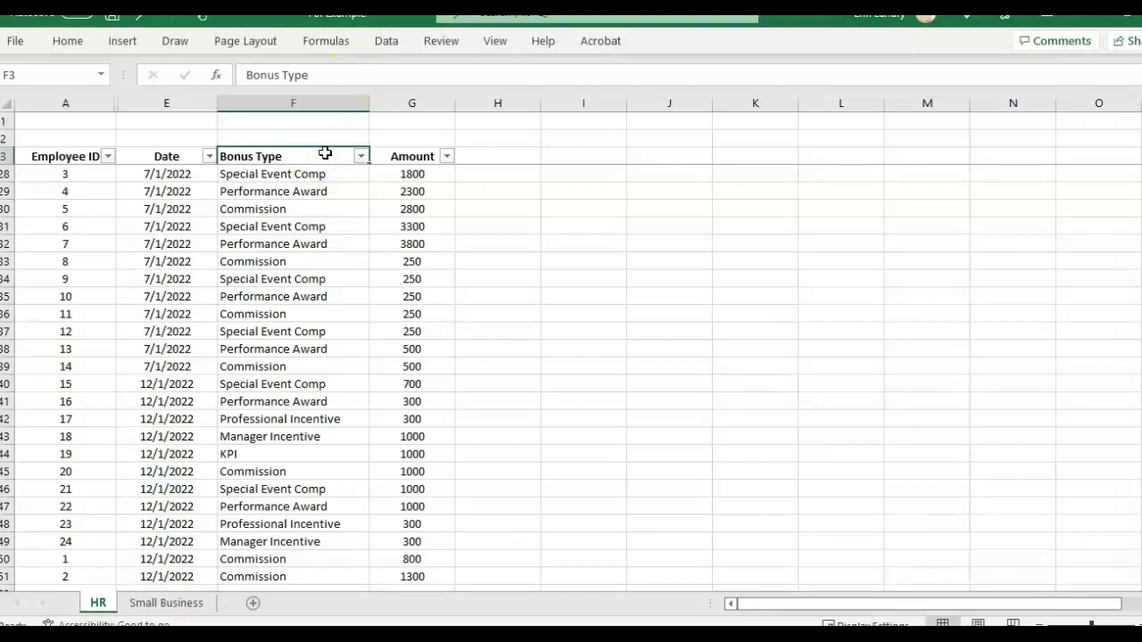
key(Down)
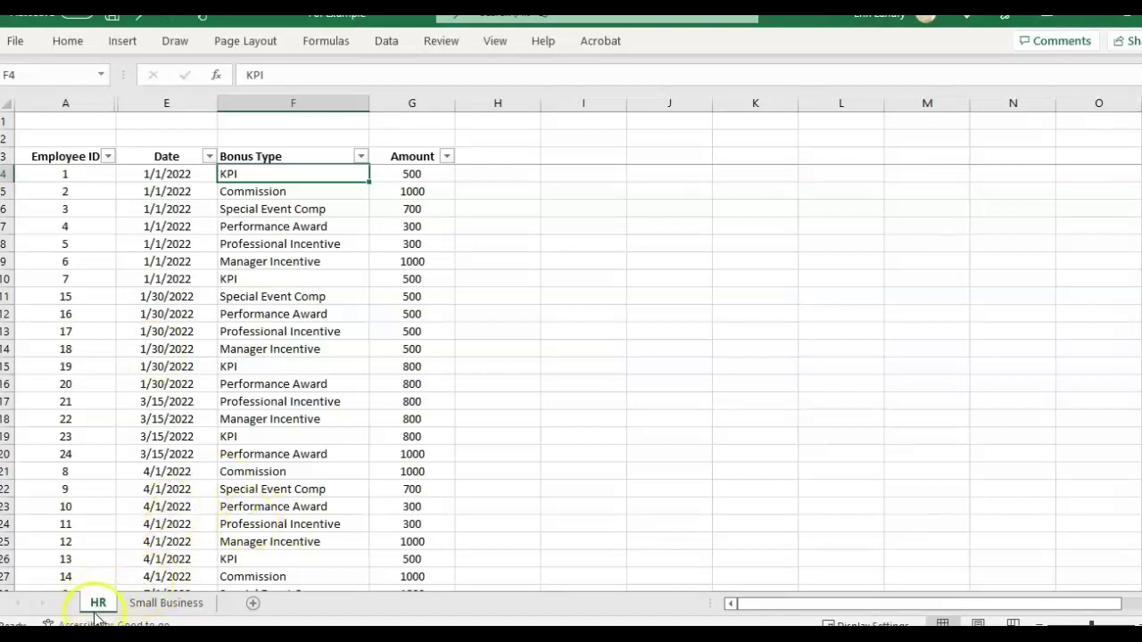
click(165, 605)
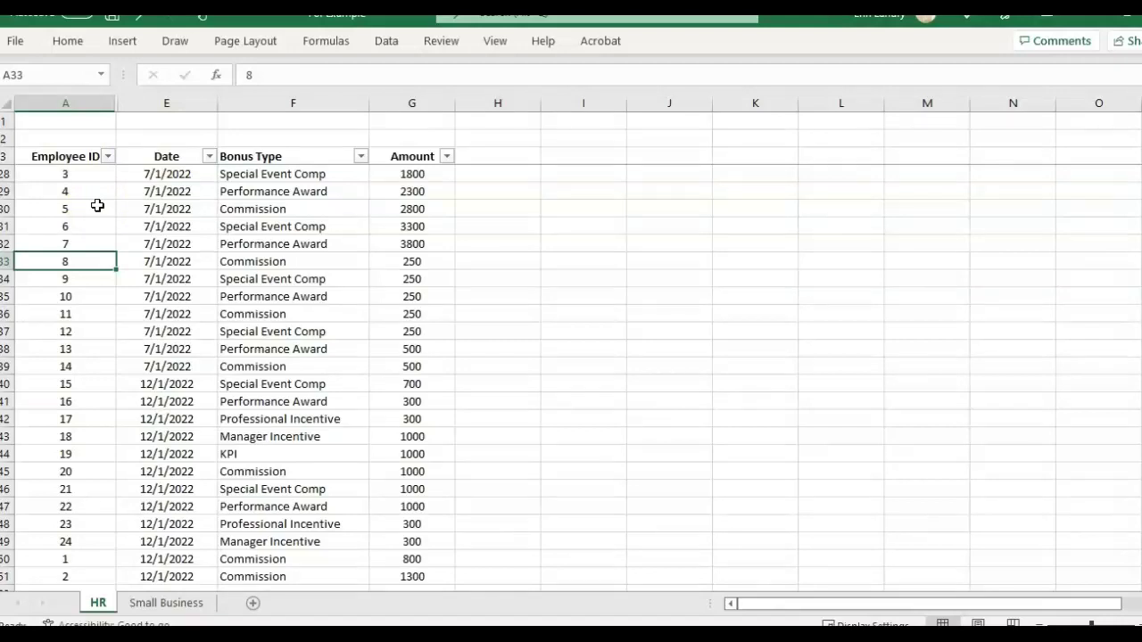
key(Page_Up)
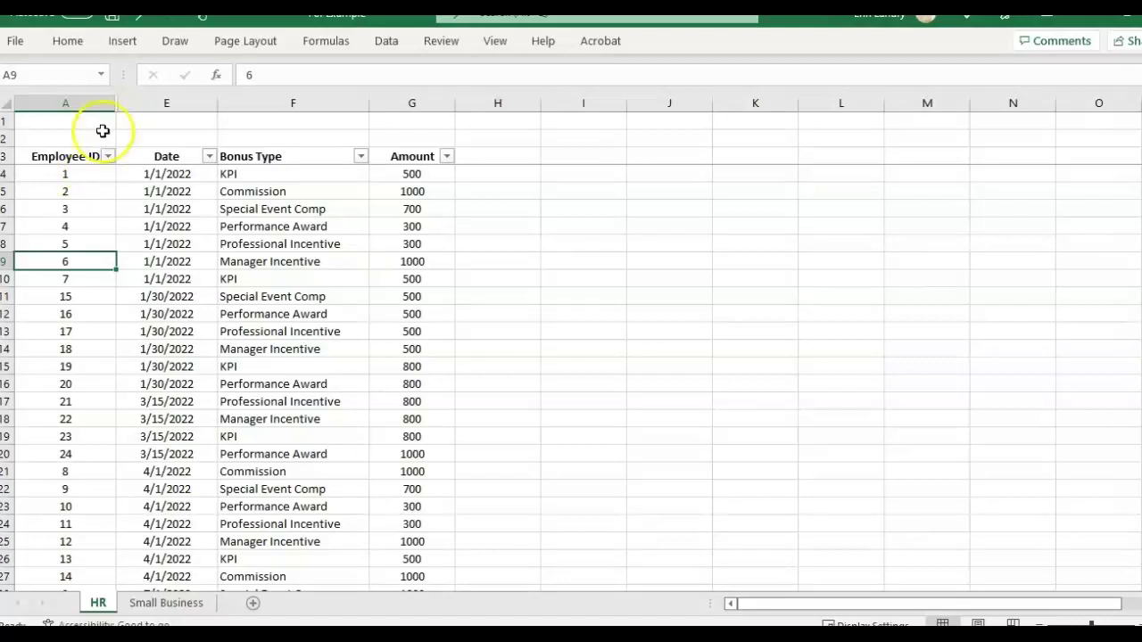
- Filter the Employee ID column to only ID 1 and check that employee's bonus dates and types
click(107, 156)
click(44, 363)
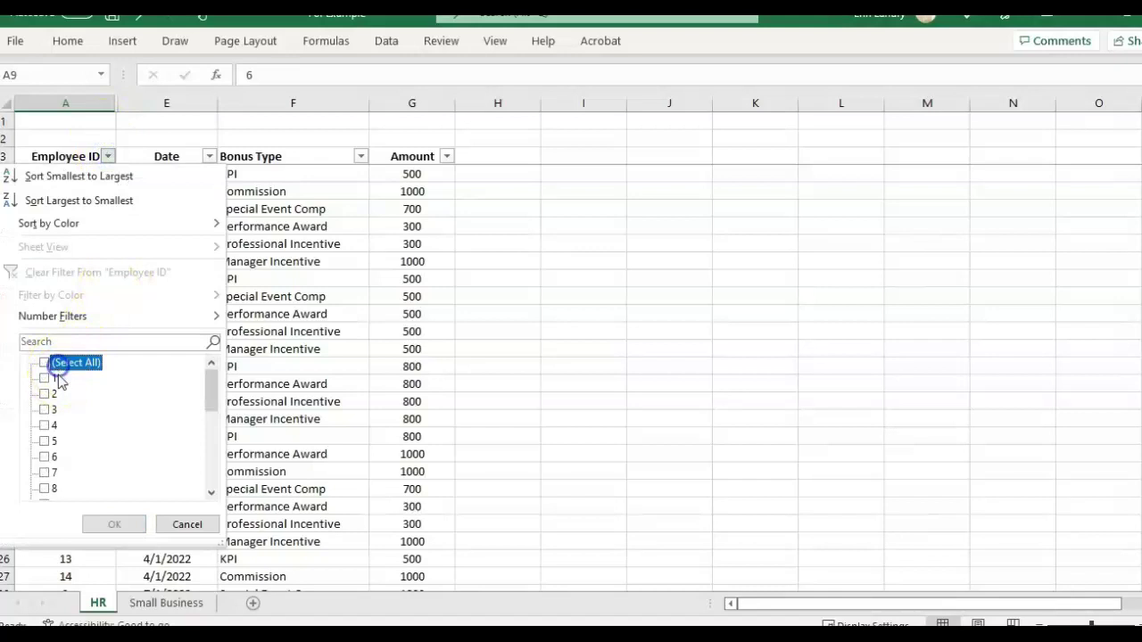
click(44, 378)
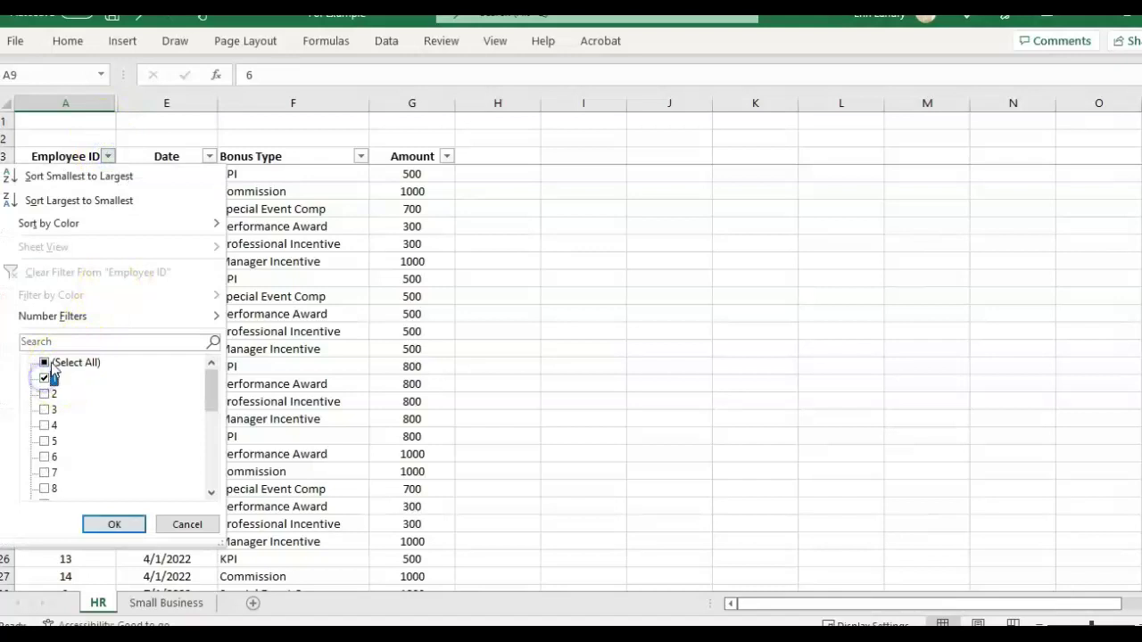
click(115, 523)
click(274, 153)
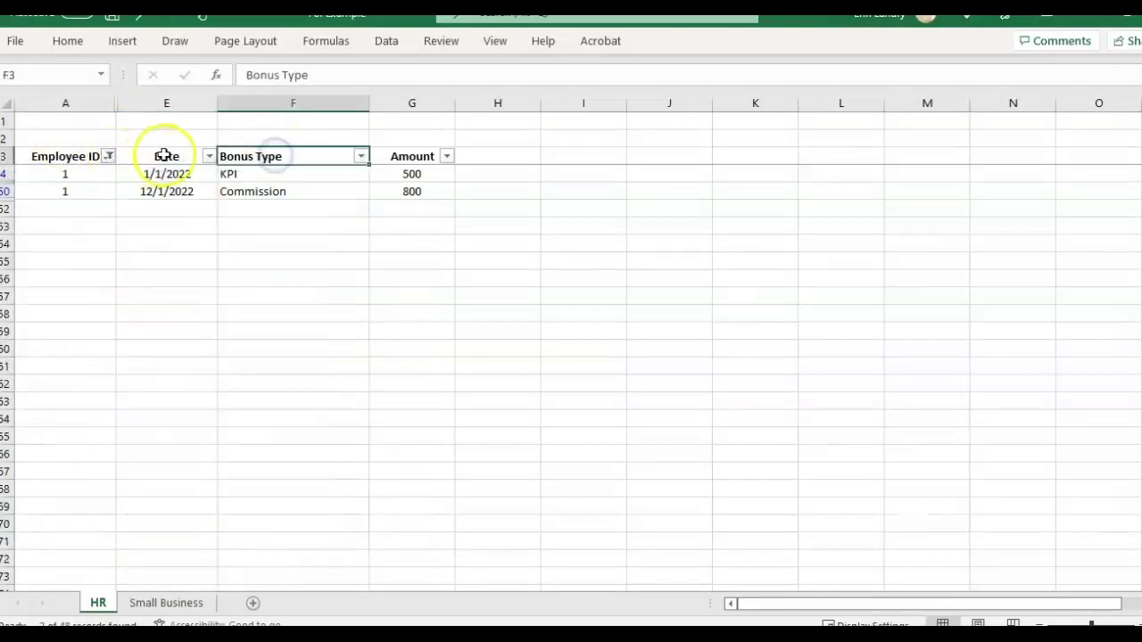
click(164, 154)
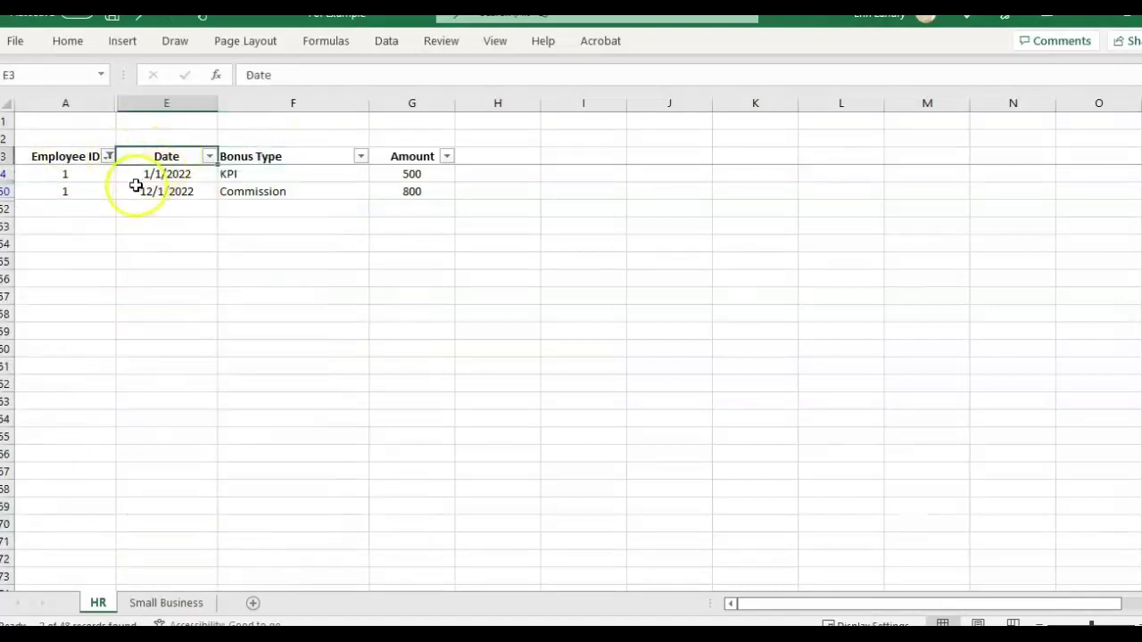
click(77, 177)
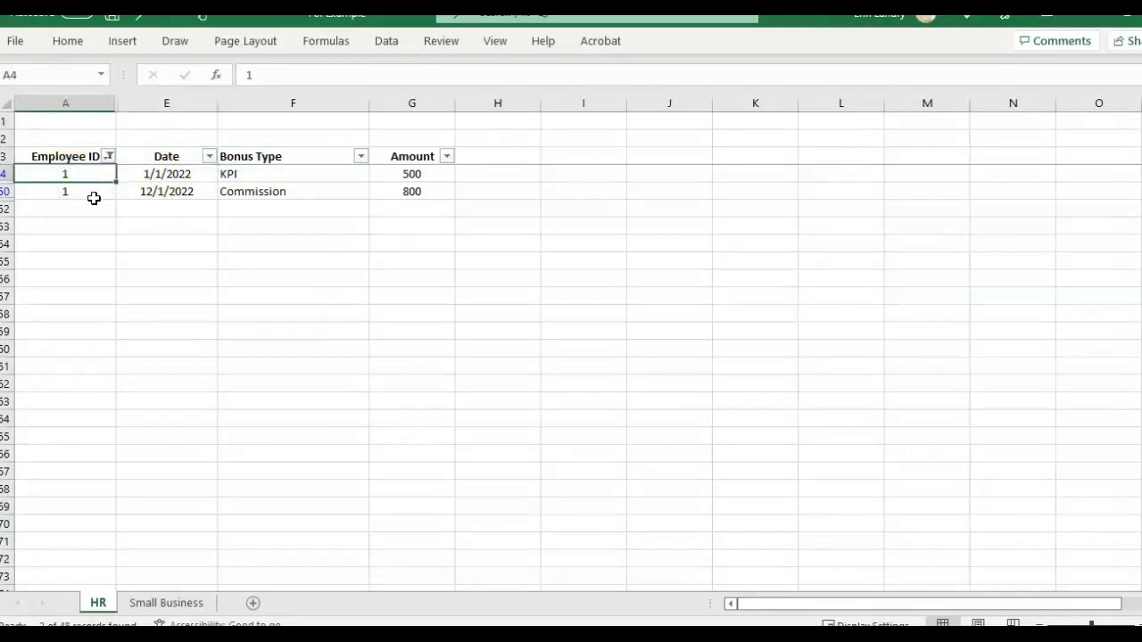
click(94, 198)
- Reset the table's filters from the Employee ID header so all records show again
click(64, 157)
key(ctrl+shift+l)
key(ctrl+shift+l)
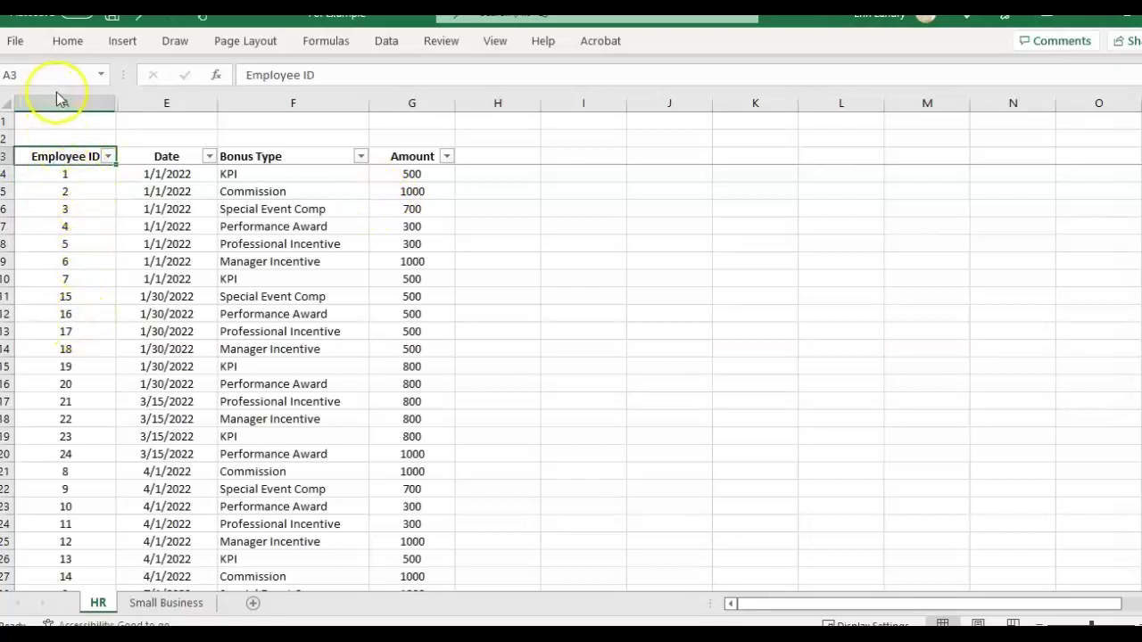
- Examine the Bonus Type column and the distinct bonus types its filter offers, leaving the filter unchanged
click(310, 141)
click(331, 153)
click(319, 105)
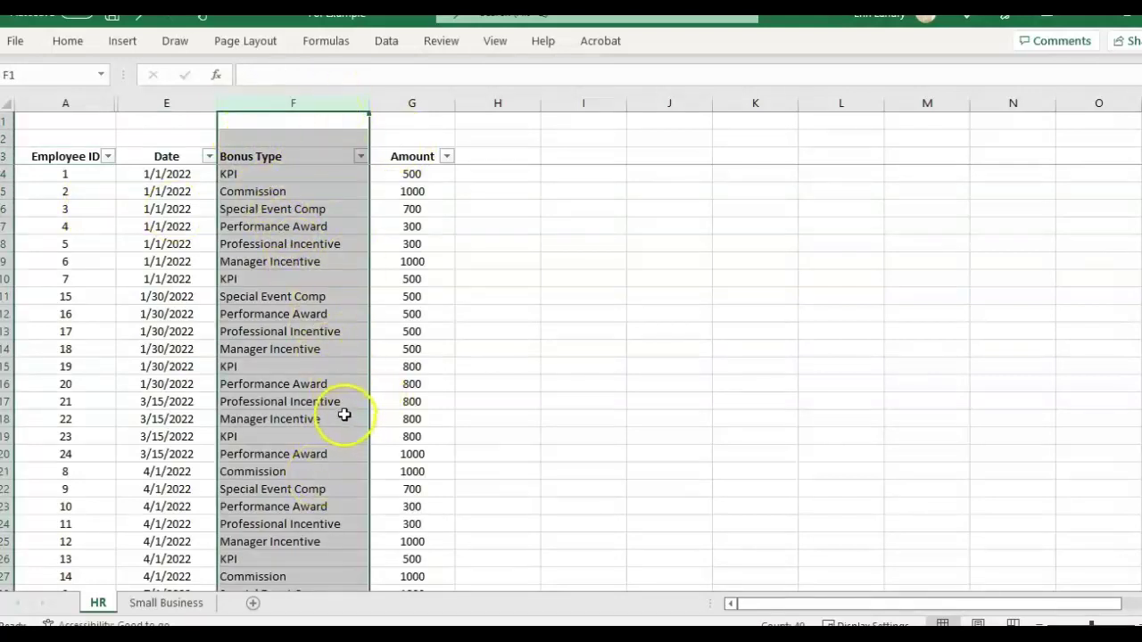
click(362, 157)
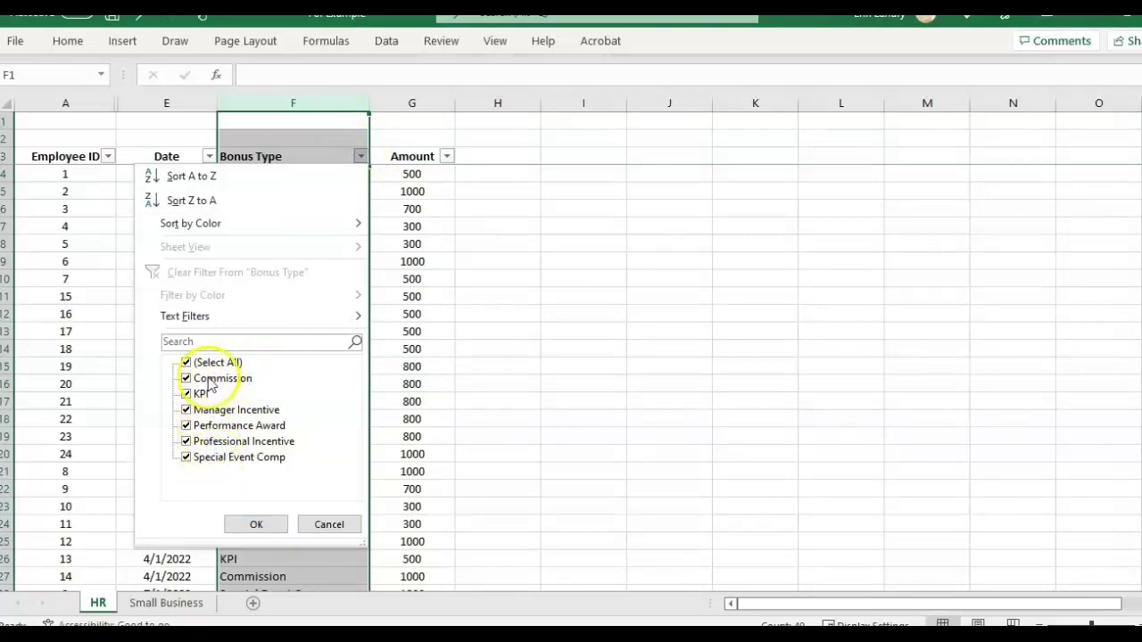
click(484, 397)
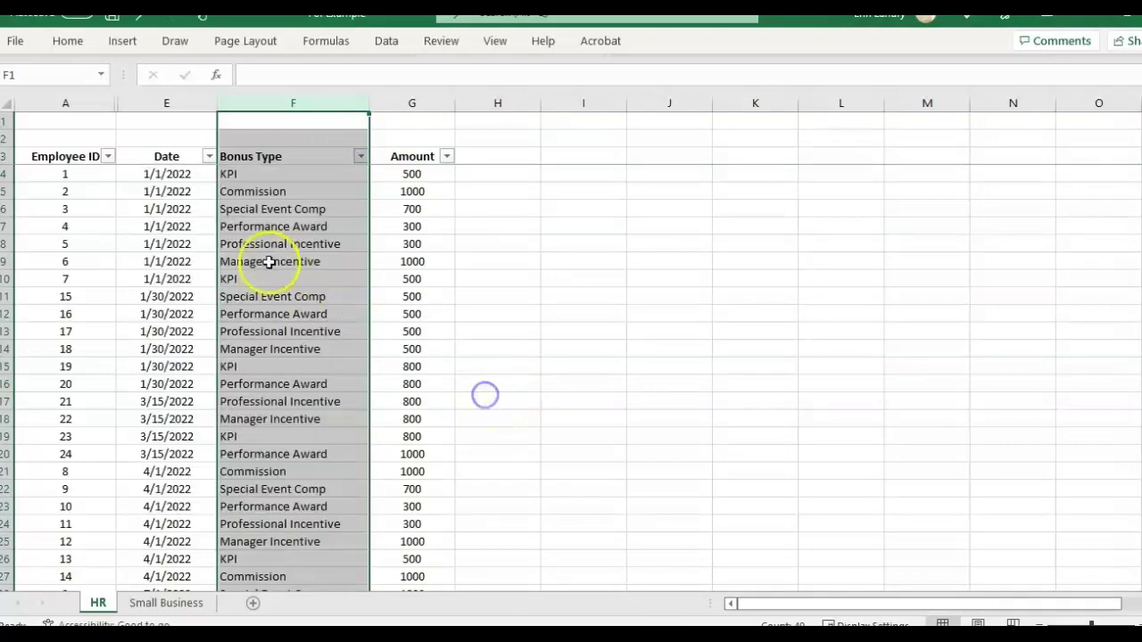
click(70, 174)
drag(67, 158, 387, 418)
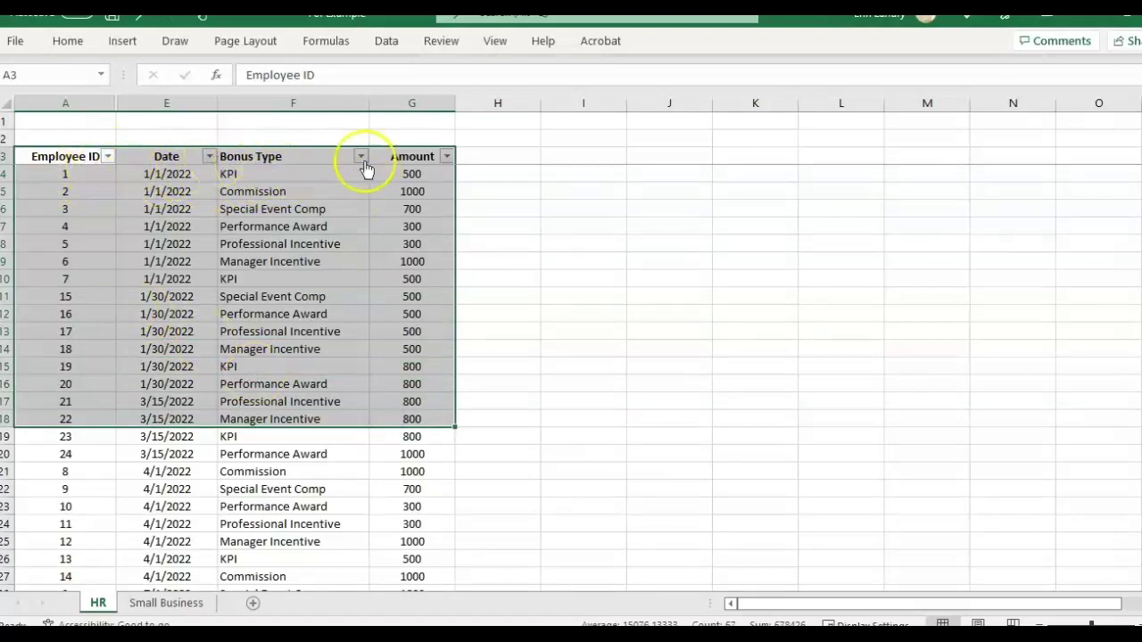
click(299, 156)
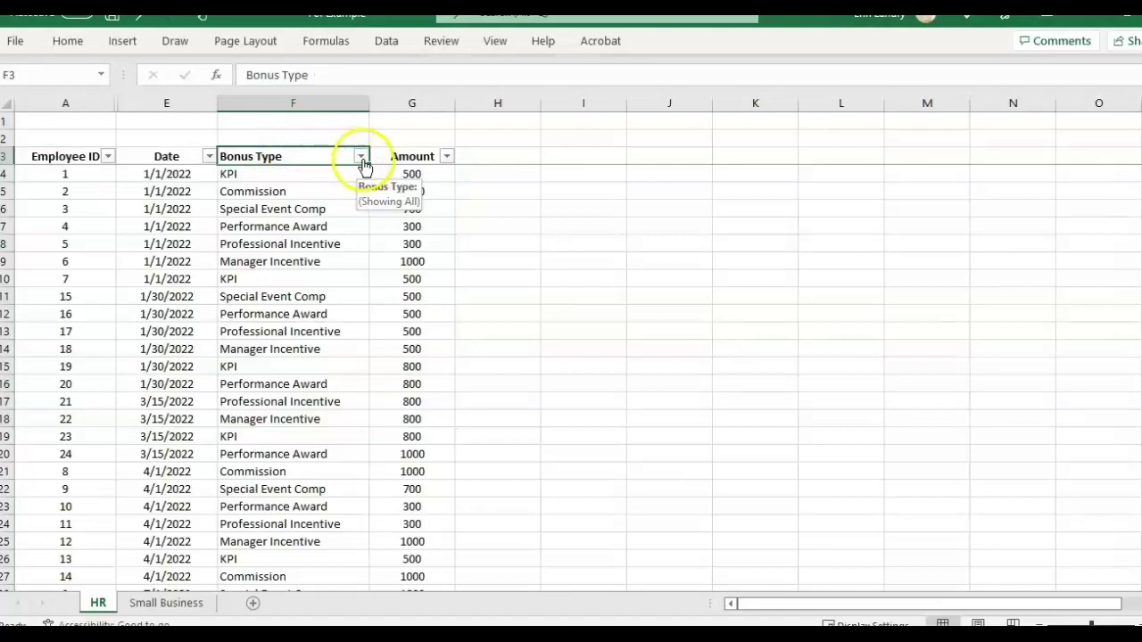
click(362, 157)
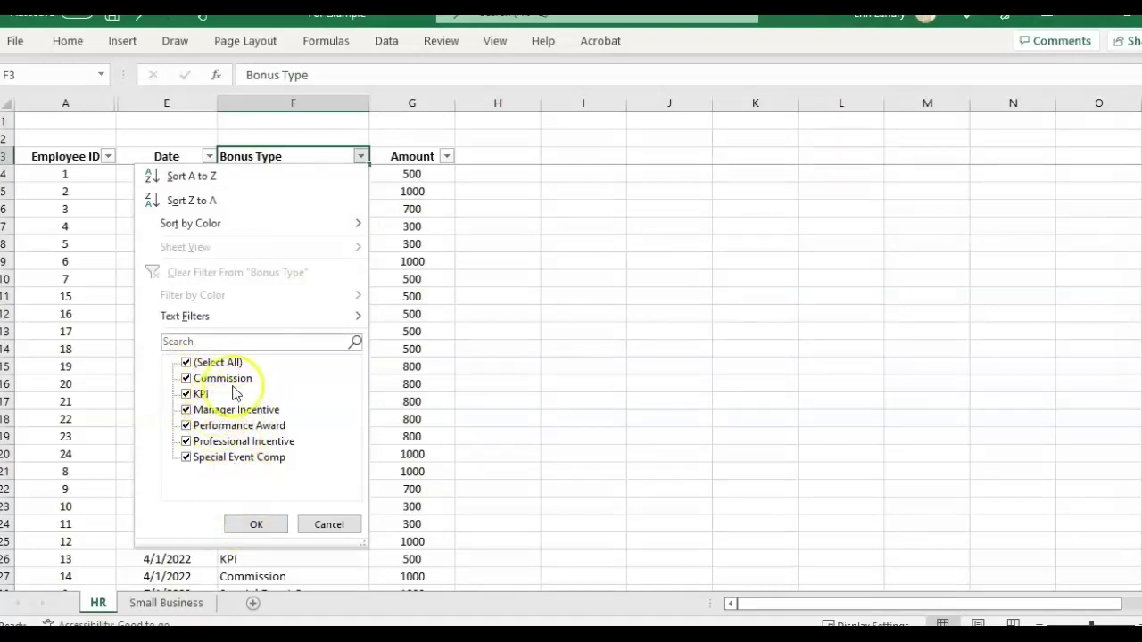
click(392, 223)
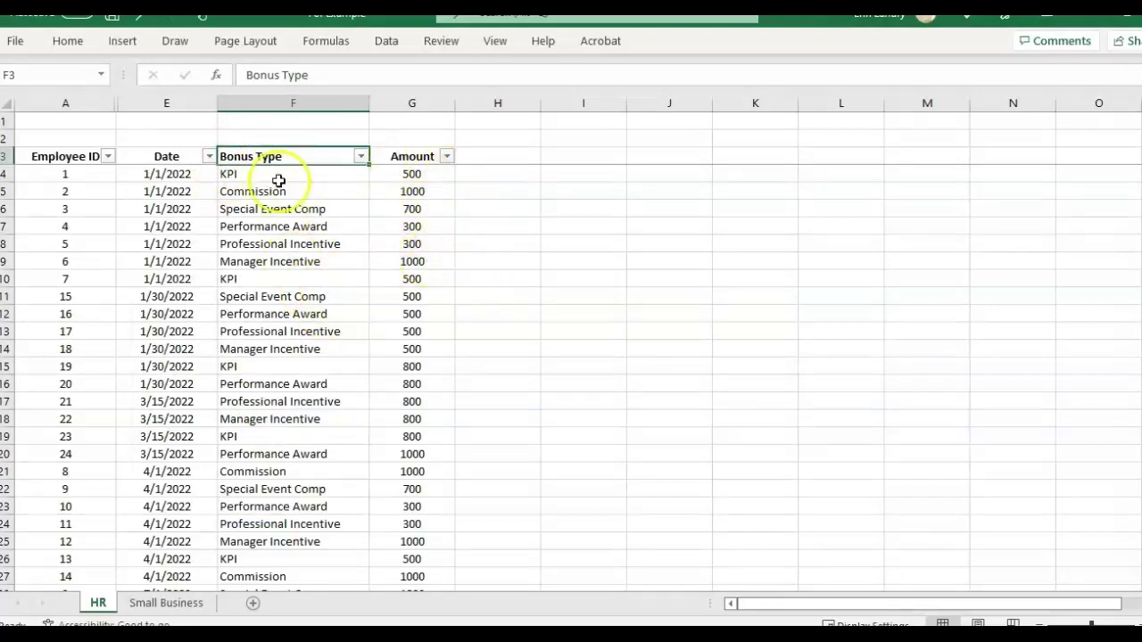
- Select the whole bonus table from the Employee ID header through the last Amount record, range A3:G51
drag(80, 156, 377, 198)
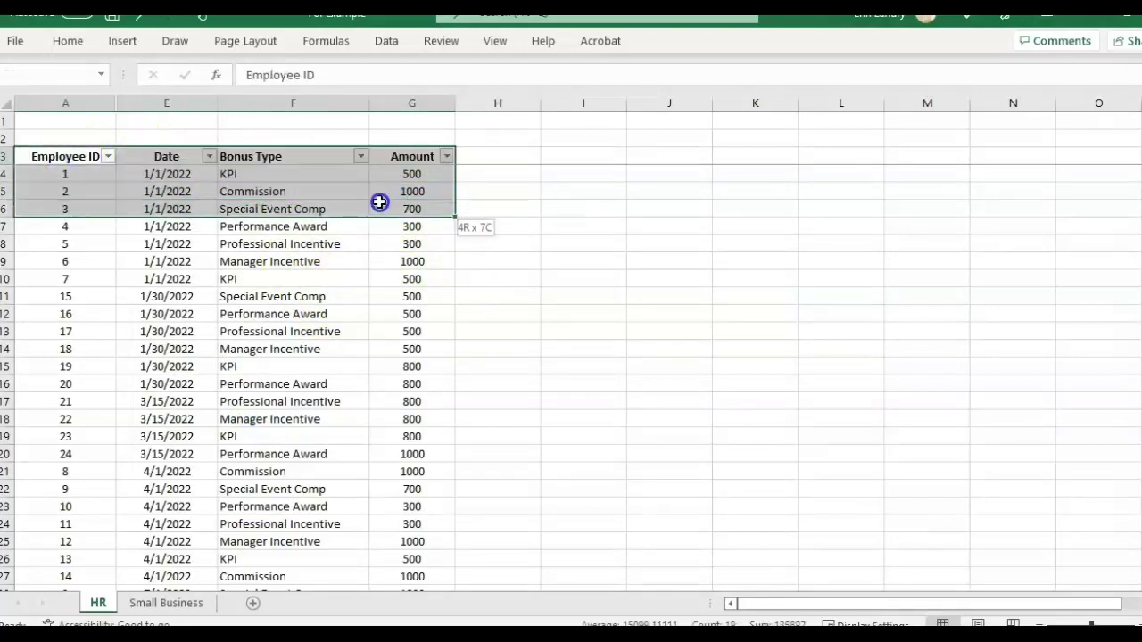
drag(43, 158, 437, 151)
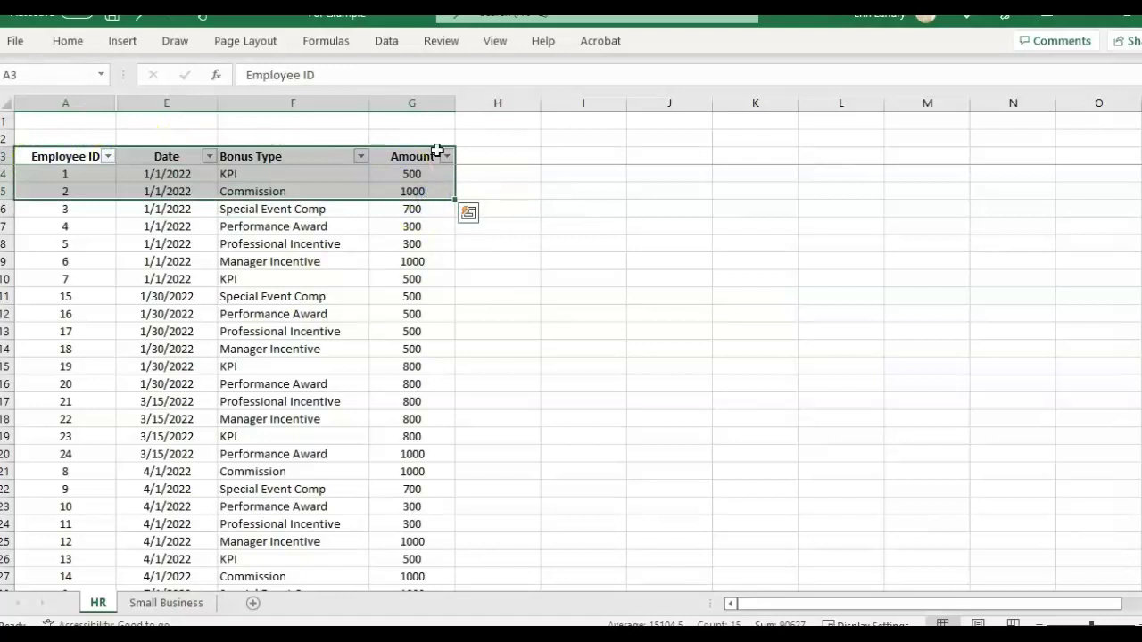
key(ctrl+shift+Down)
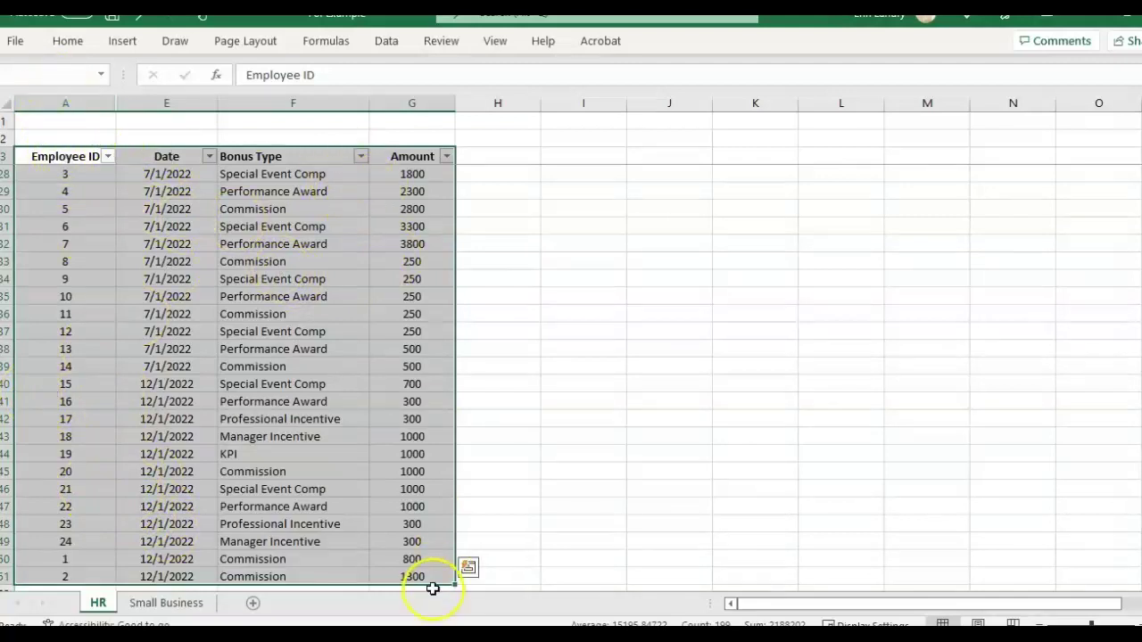
scroll(205, 499, up, 8)
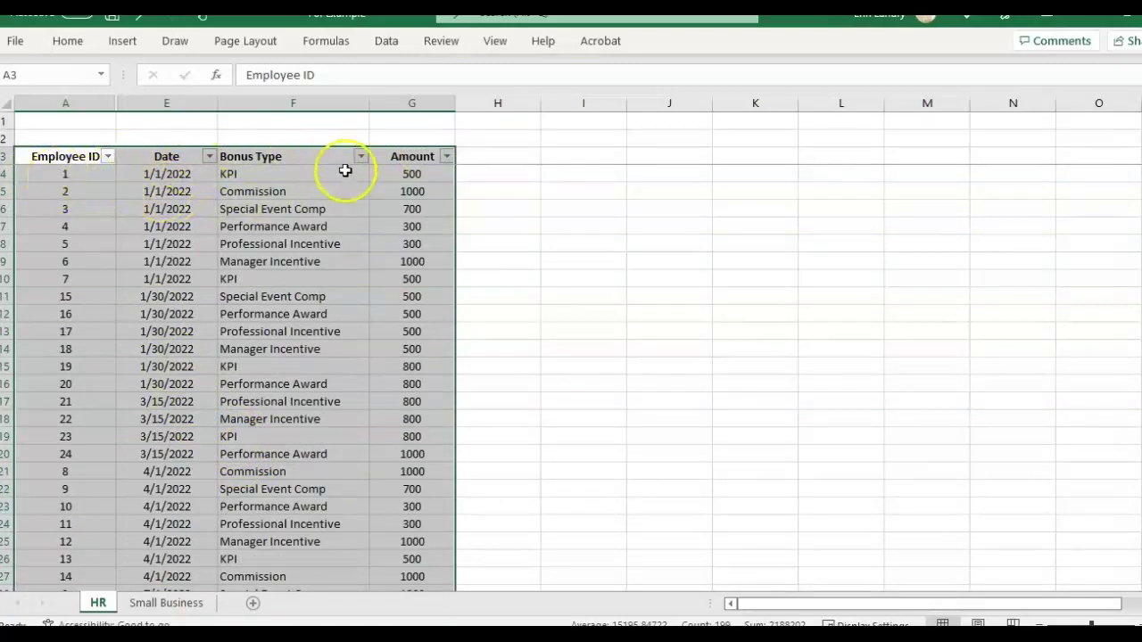
- Run Remove Duplicates on the selected table with all columns included and "My data has headers" enabled
click(392, 41)
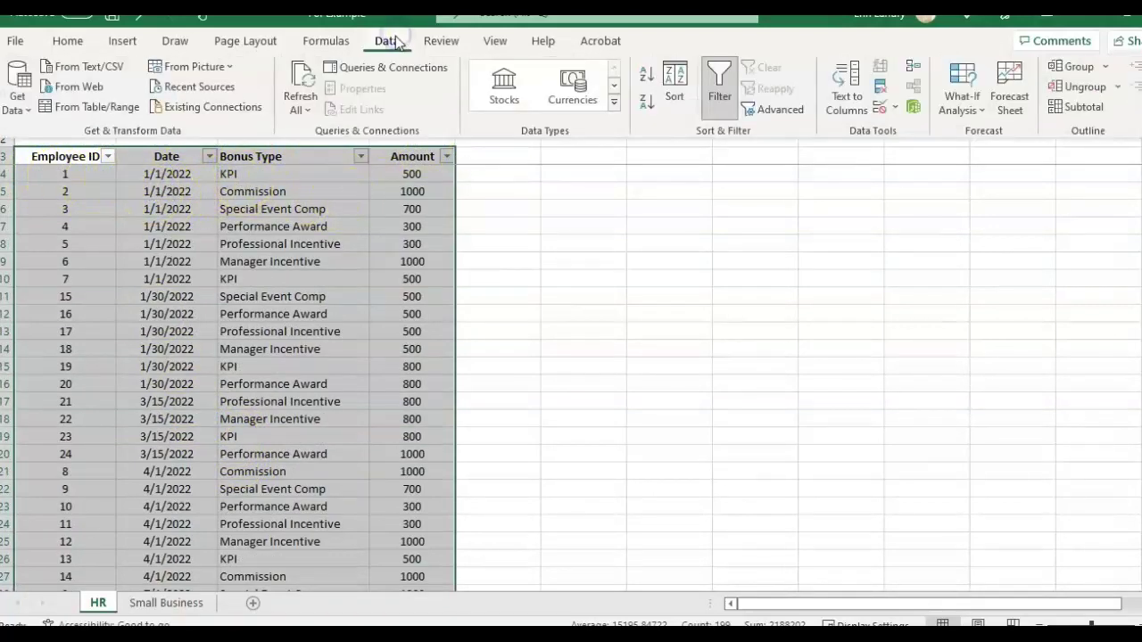
click(881, 91)
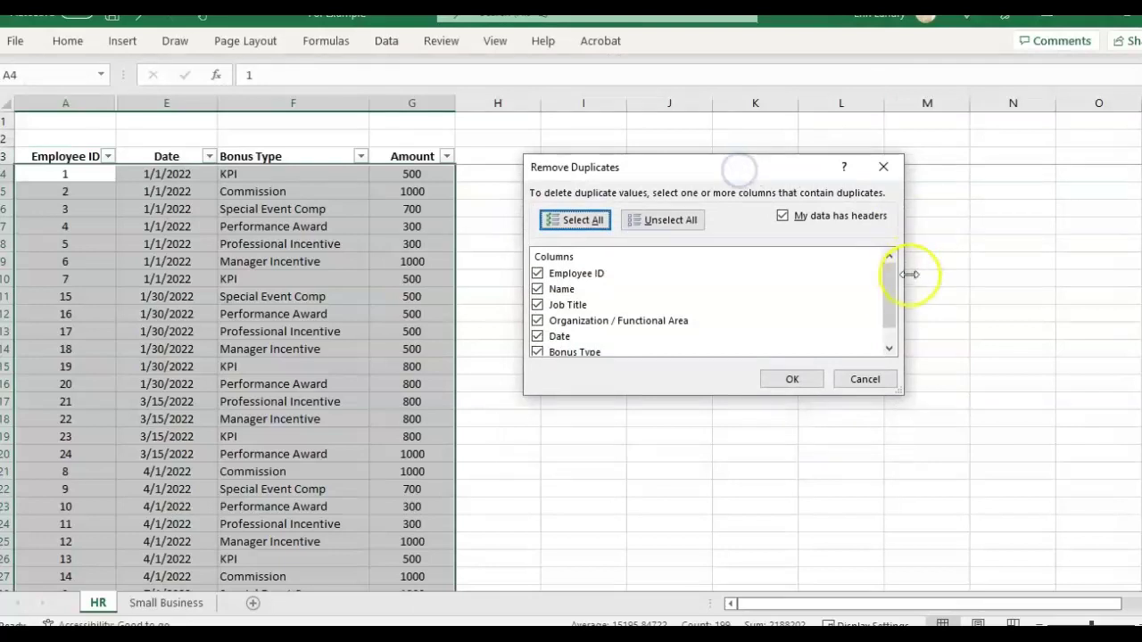
drag(885, 285, 885, 321)
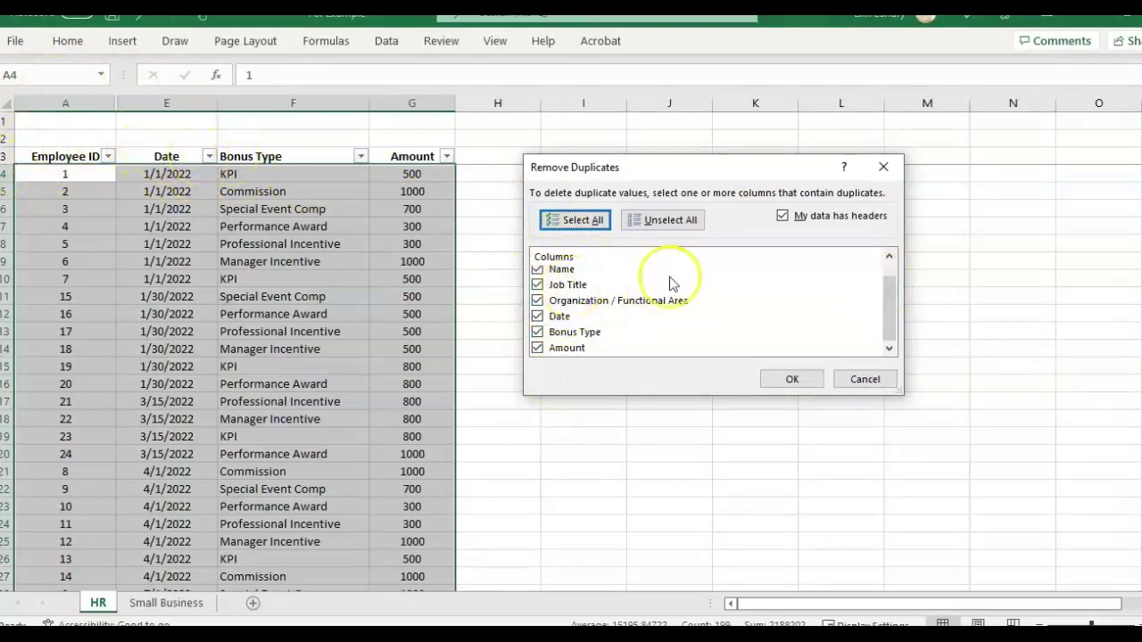
scroll(560, 304, up, 1)
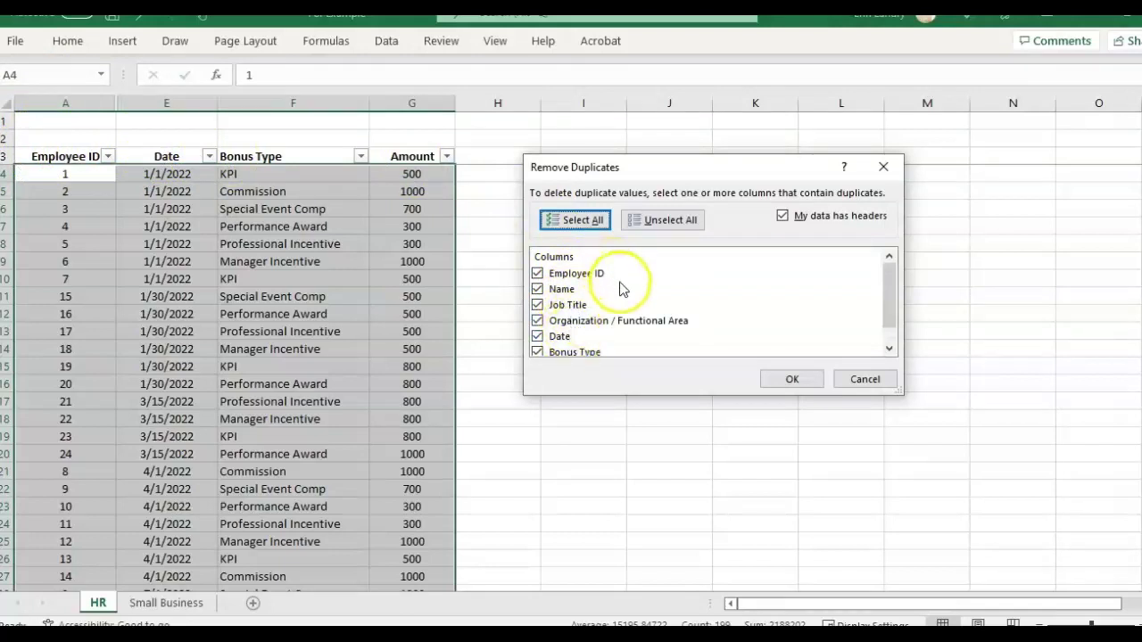
scroll(622, 288, down, 1)
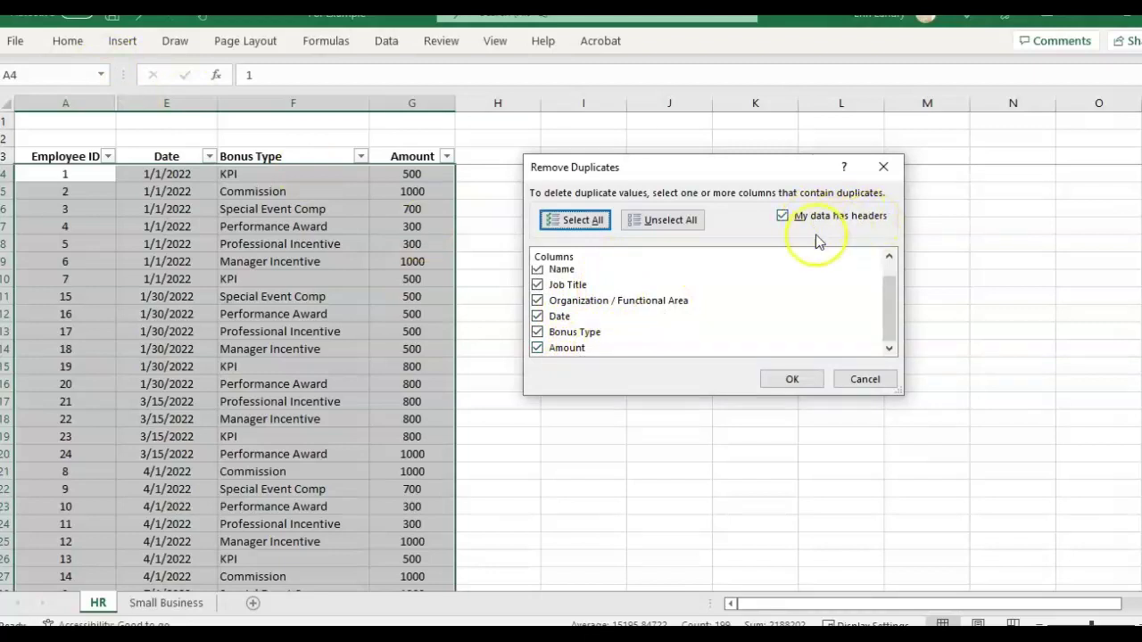
click(890, 259)
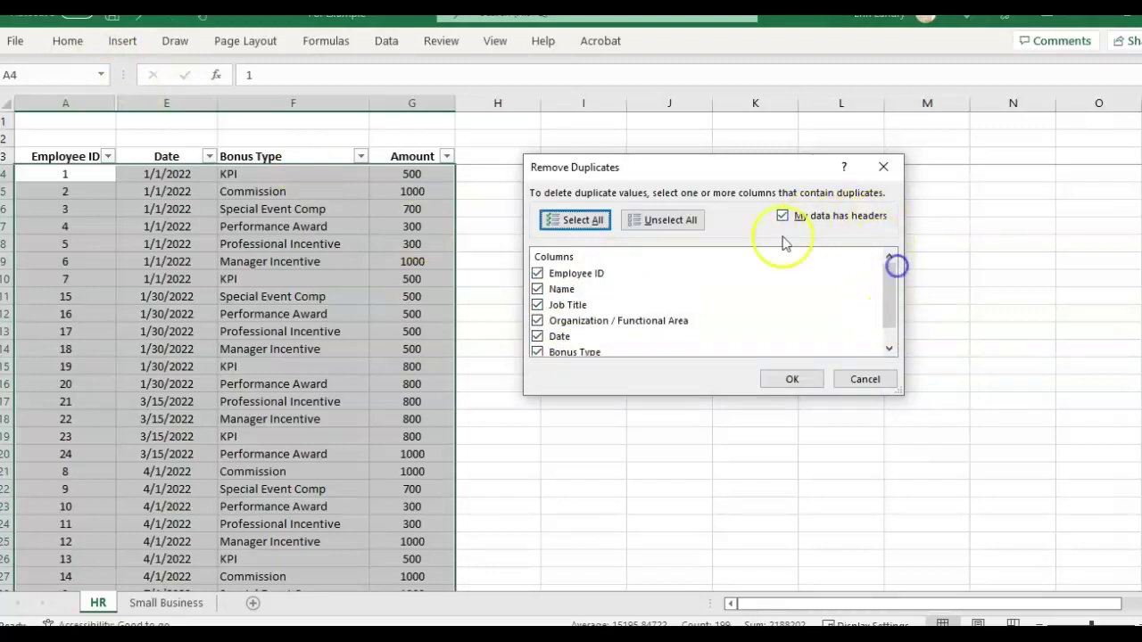
click(785, 381)
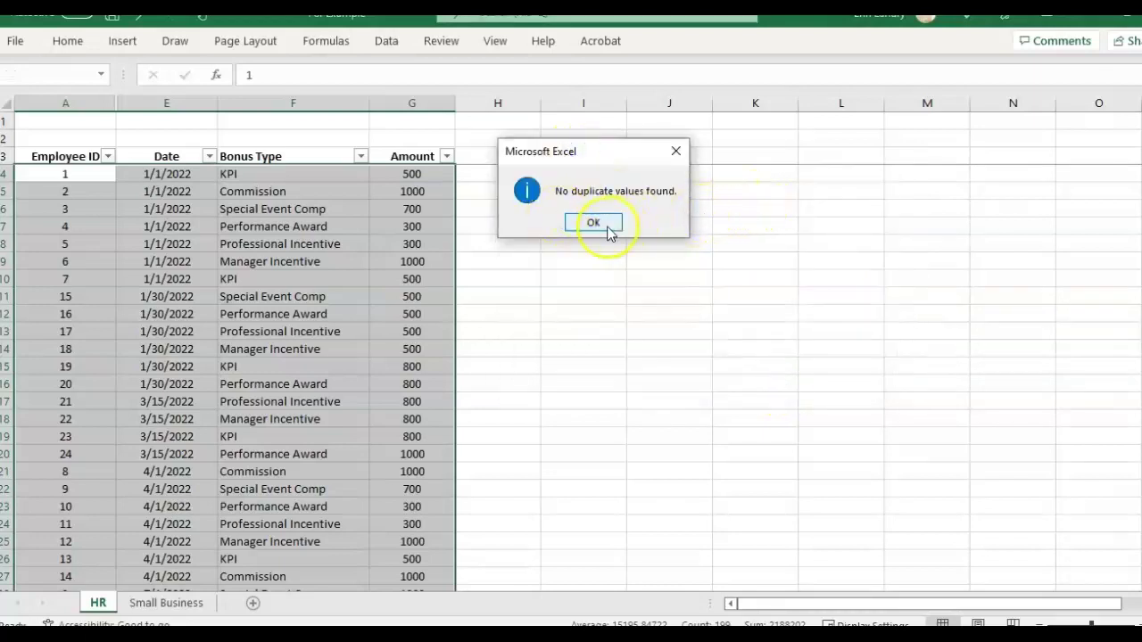
click(593, 223)
- Insert a blank row at row 5, directly below the first bonus record
click(178, 172)
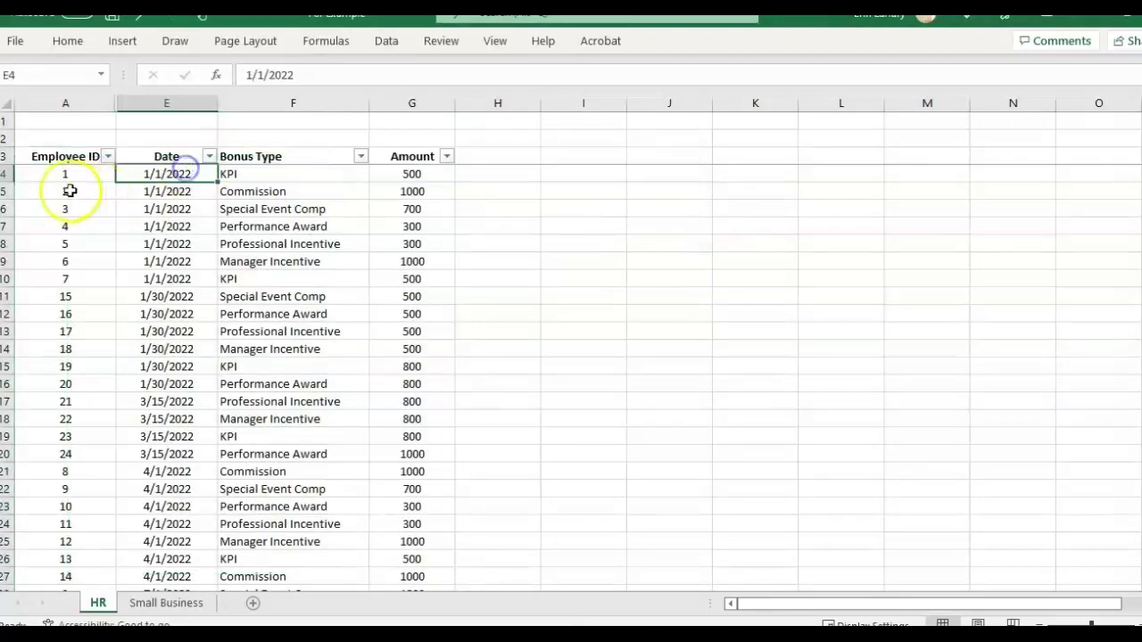
click(69, 191)
right_click(15, 194)
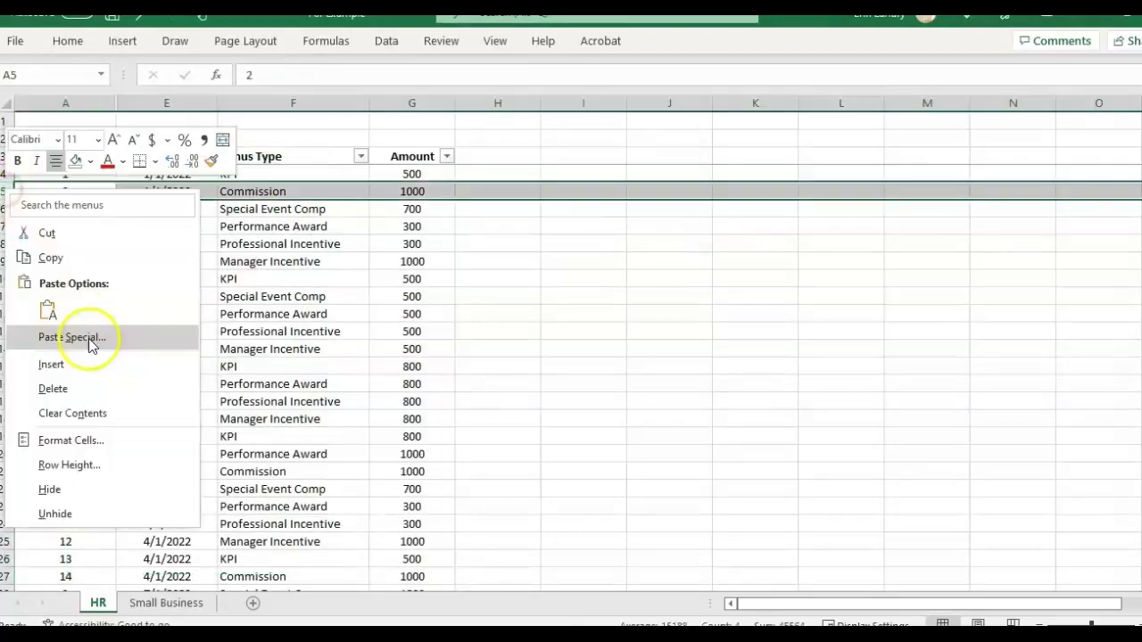
click(93, 366)
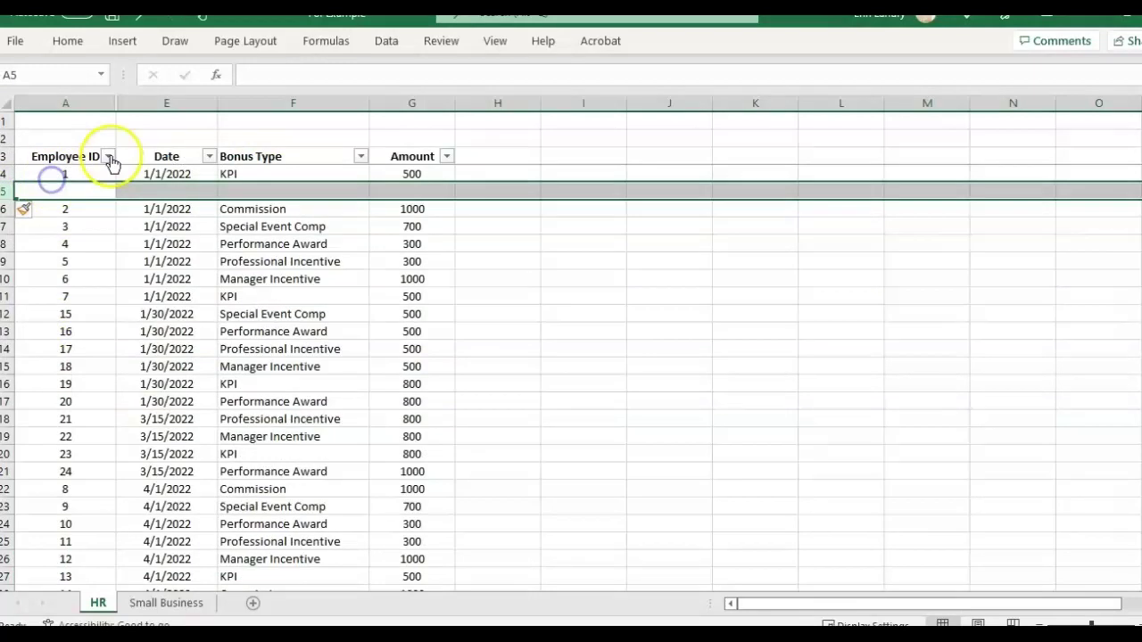
- Copy the Employee ID 1 record from row 4 into the blank row 5 as a duplicate
click(81, 169)
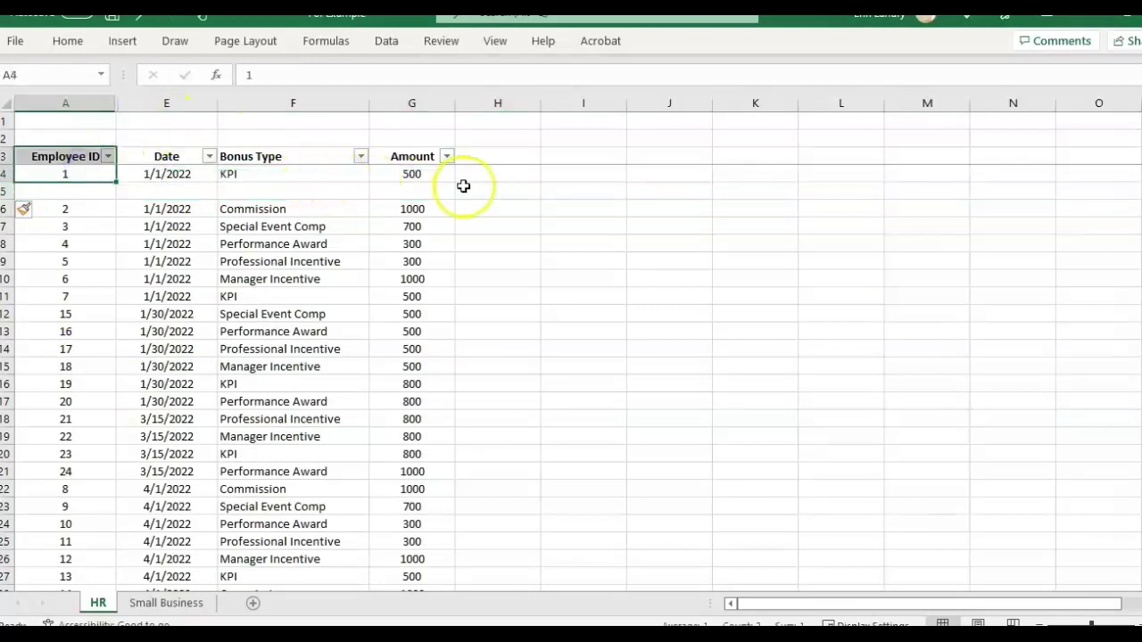
key(ctrl+c)
click(87, 189)
key(ctrl+v)
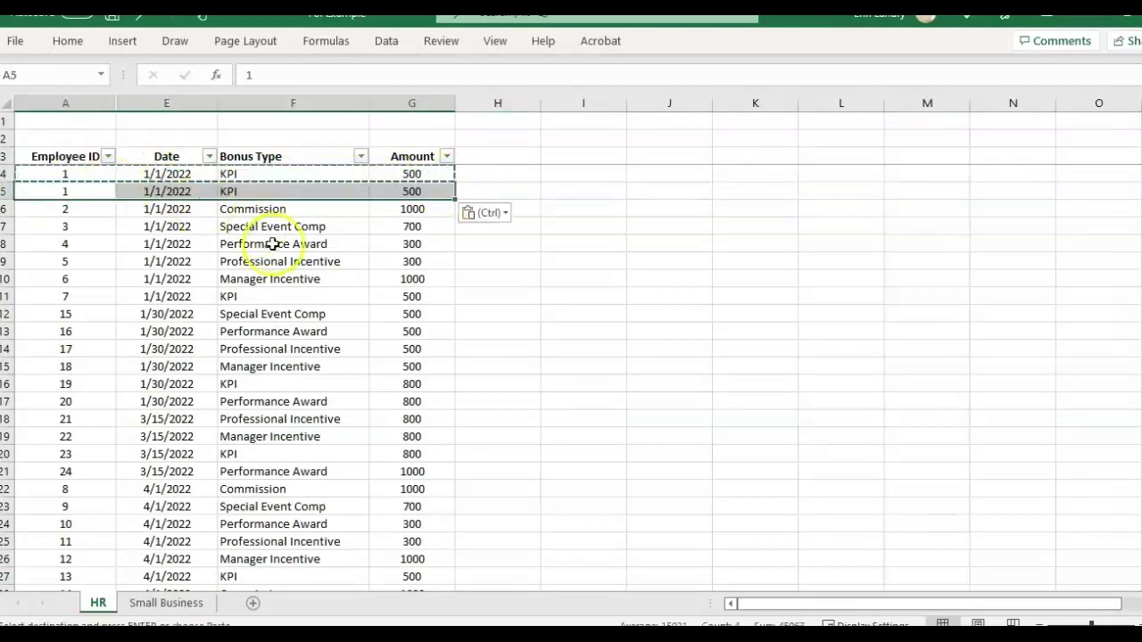
click(273, 226)
click(166, 174)
drag(77, 173, 434, 186)
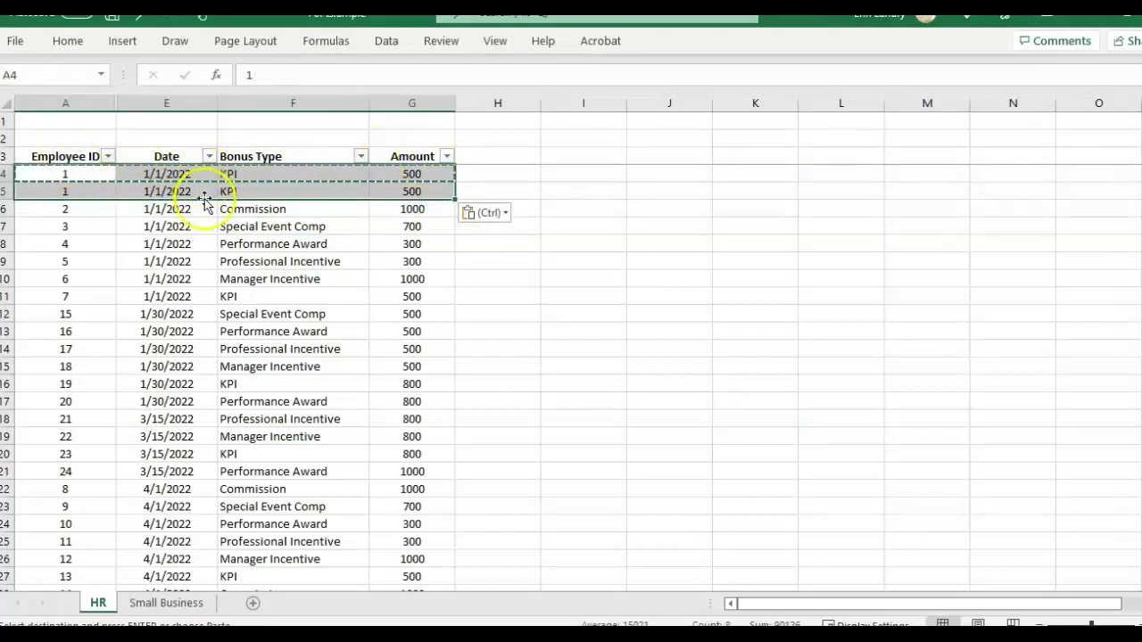
click(49, 189)
- Run Remove Duplicates on the whole bonus table with every column included and "My data has headers" enabled
click(258, 198)
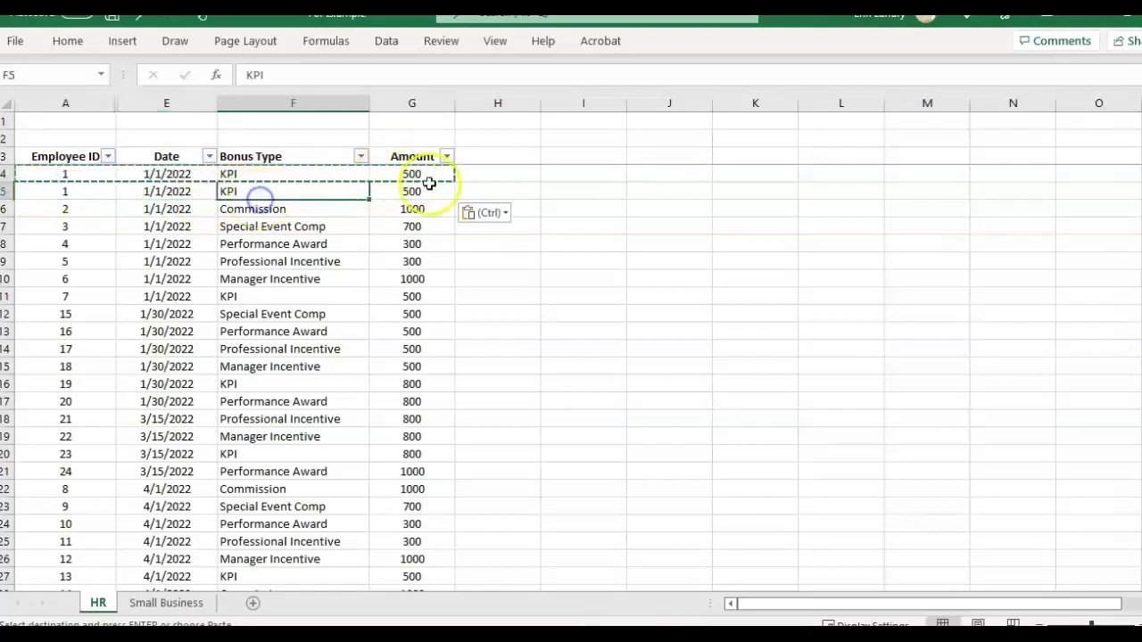
key(ctrl+a)
key(ctrl+a)
click(389, 44)
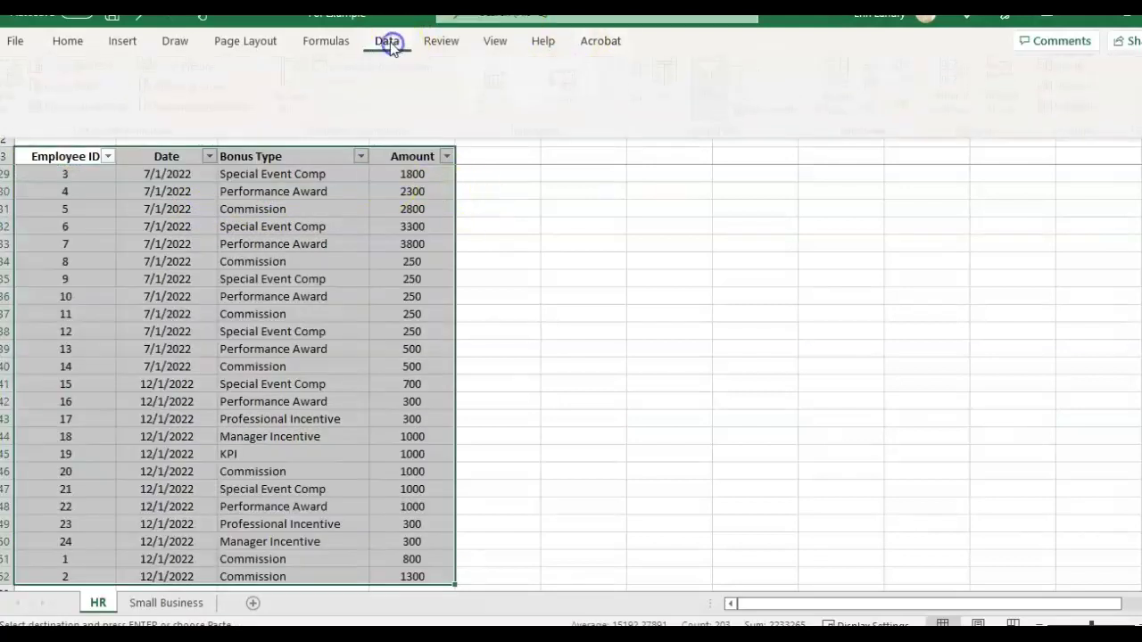
click(880, 86)
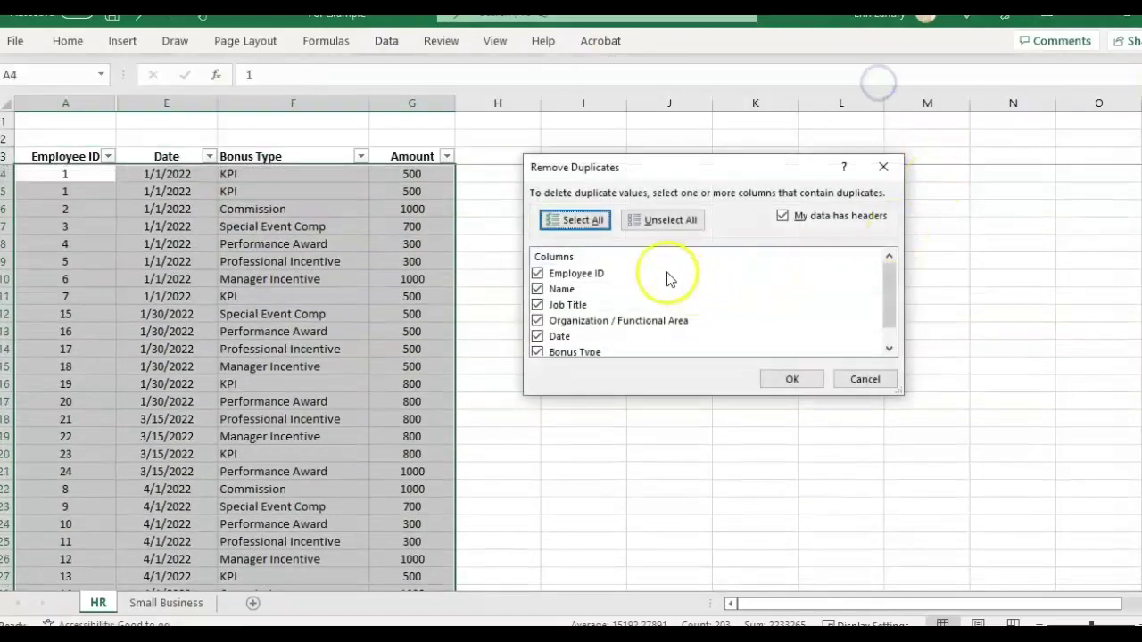
click(797, 378)
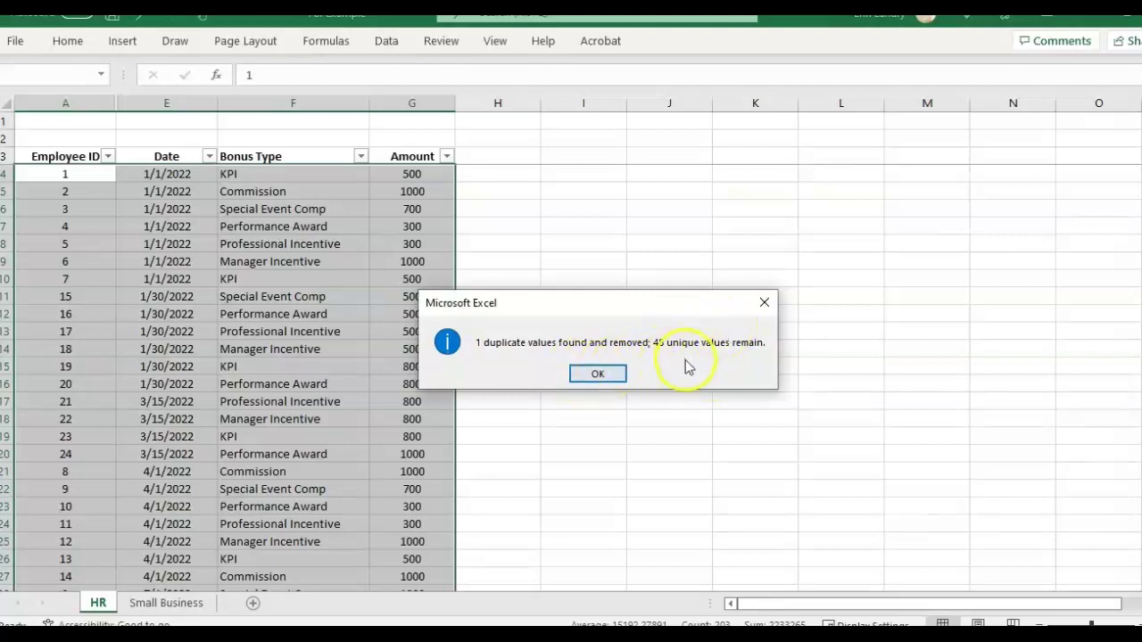
click(592, 373)
- Copy the entire Bonus Type column F from the HR sheet into column A of a new worksheet
click(280, 153)
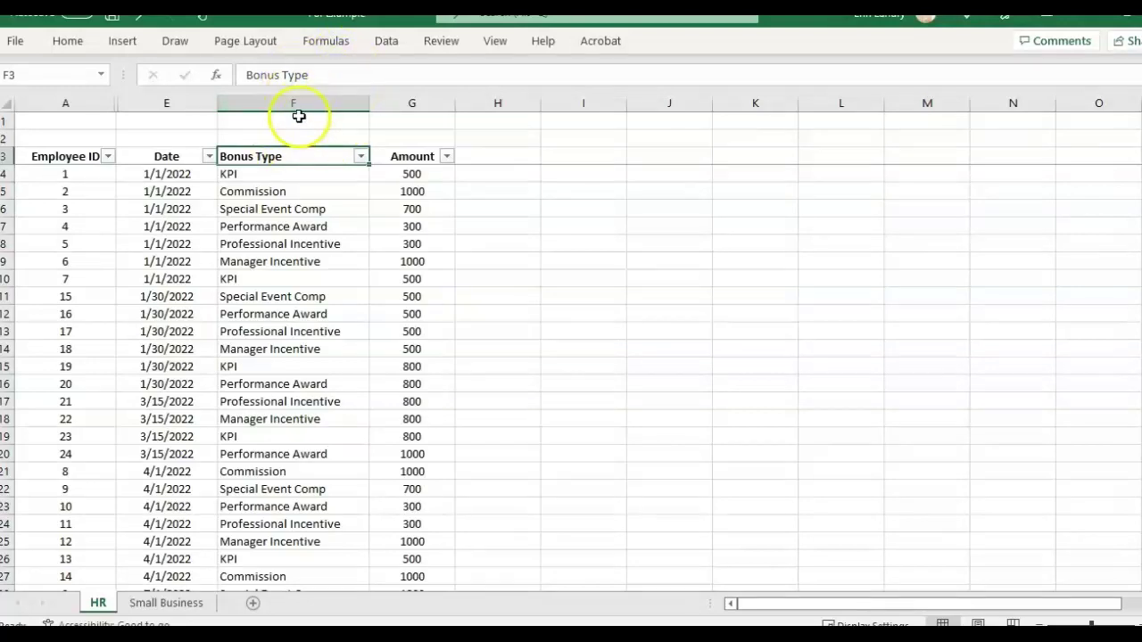
click(289, 174)
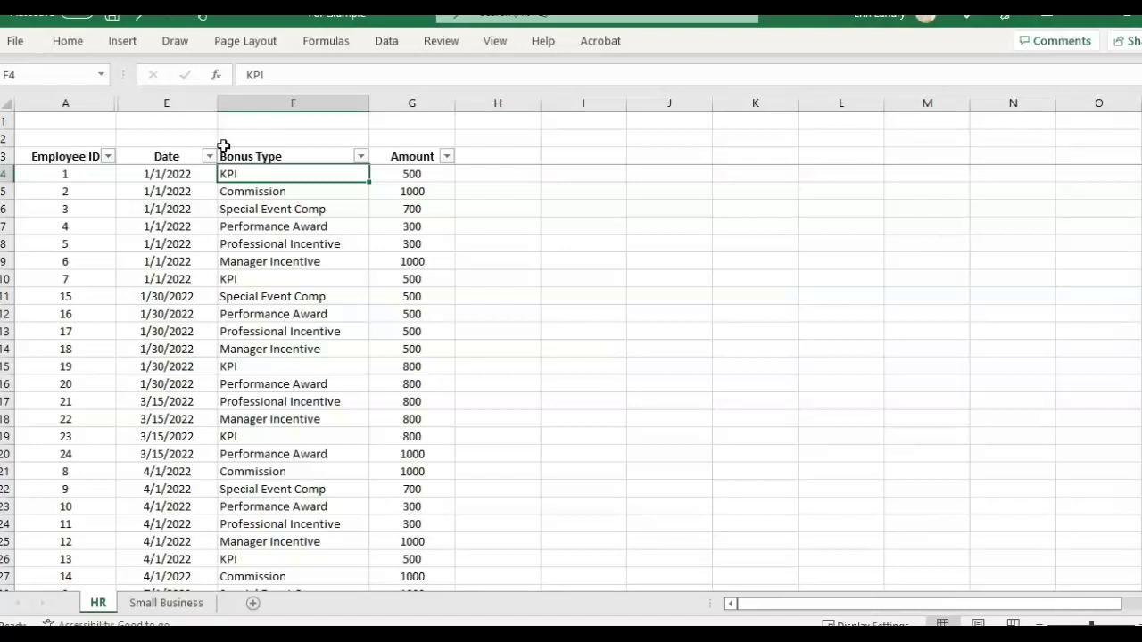
click(297, 100)
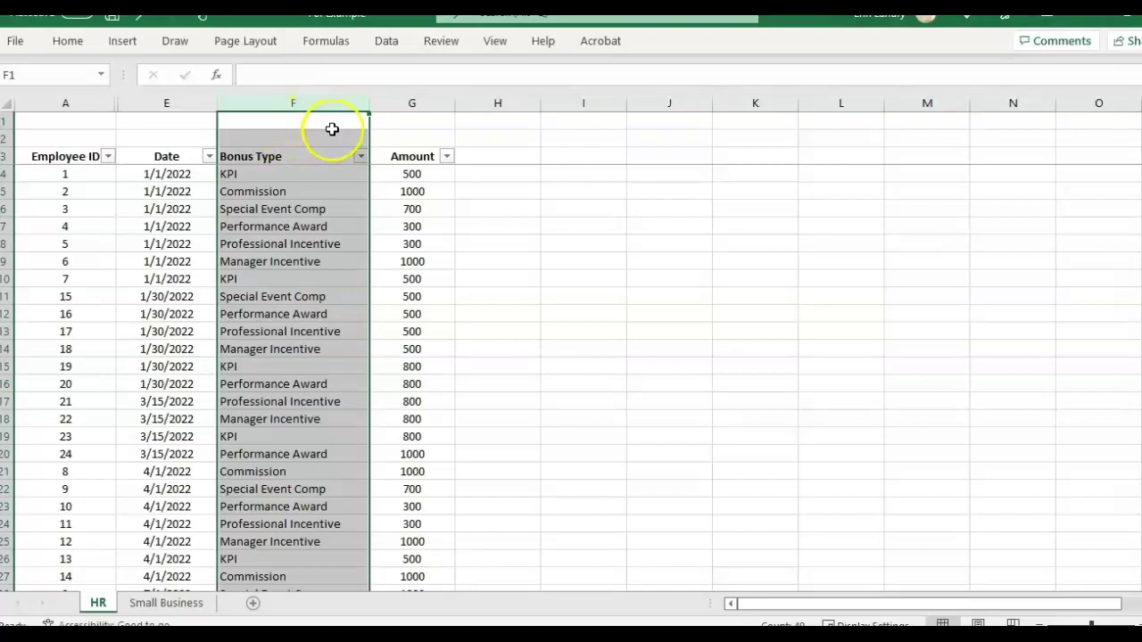
key(ctrl+c)
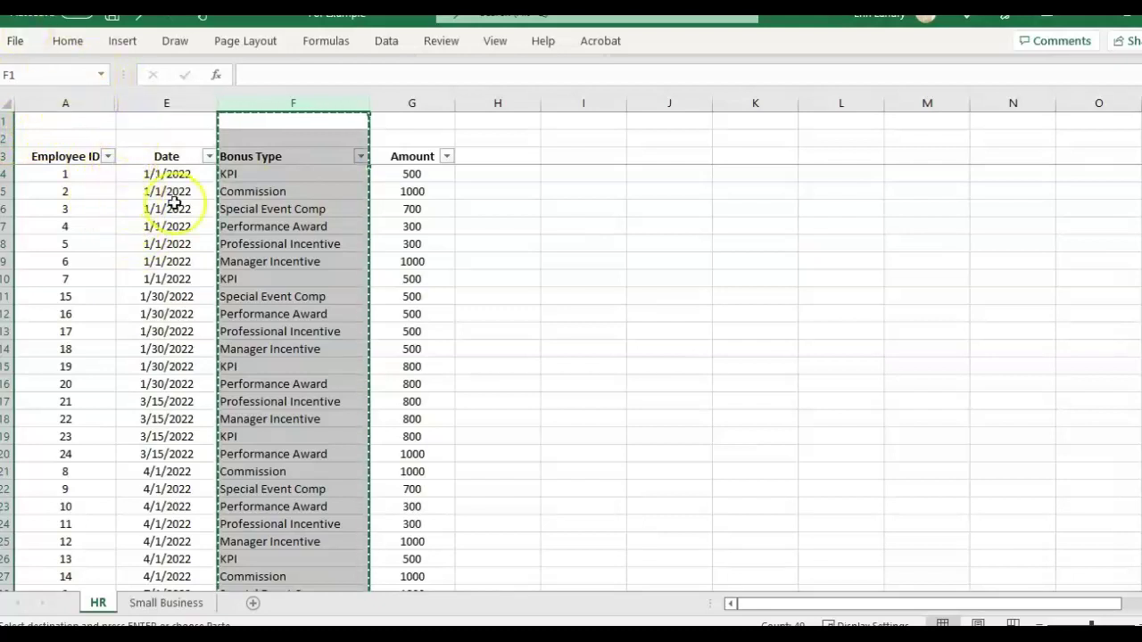
drag(51, 156, 393, 295)
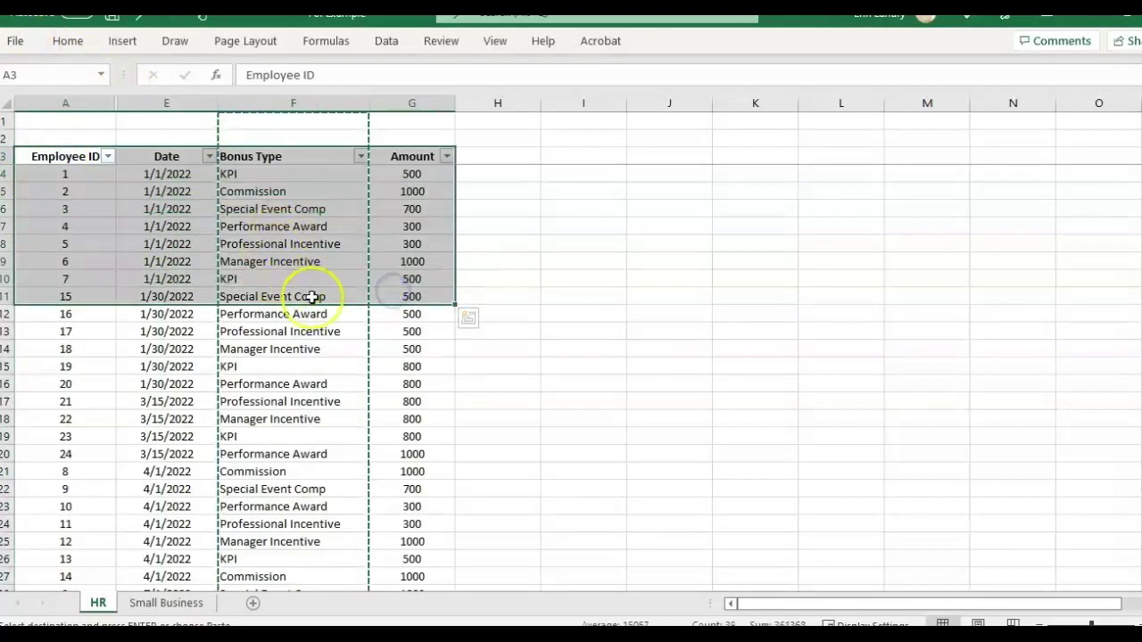
click(306, 123)
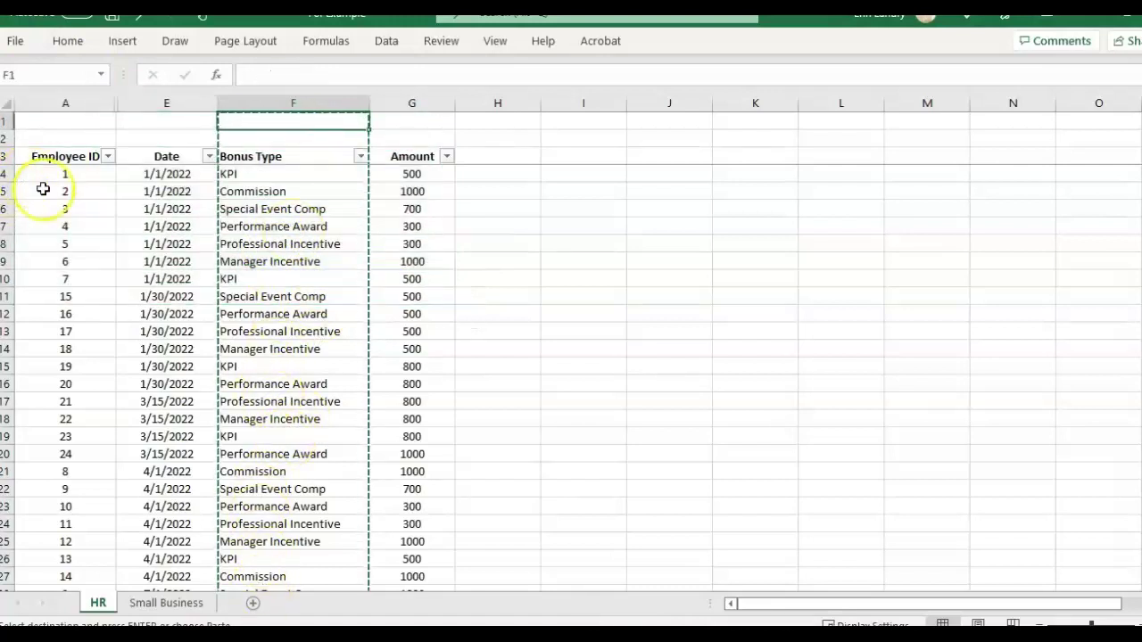
click(253, 602)
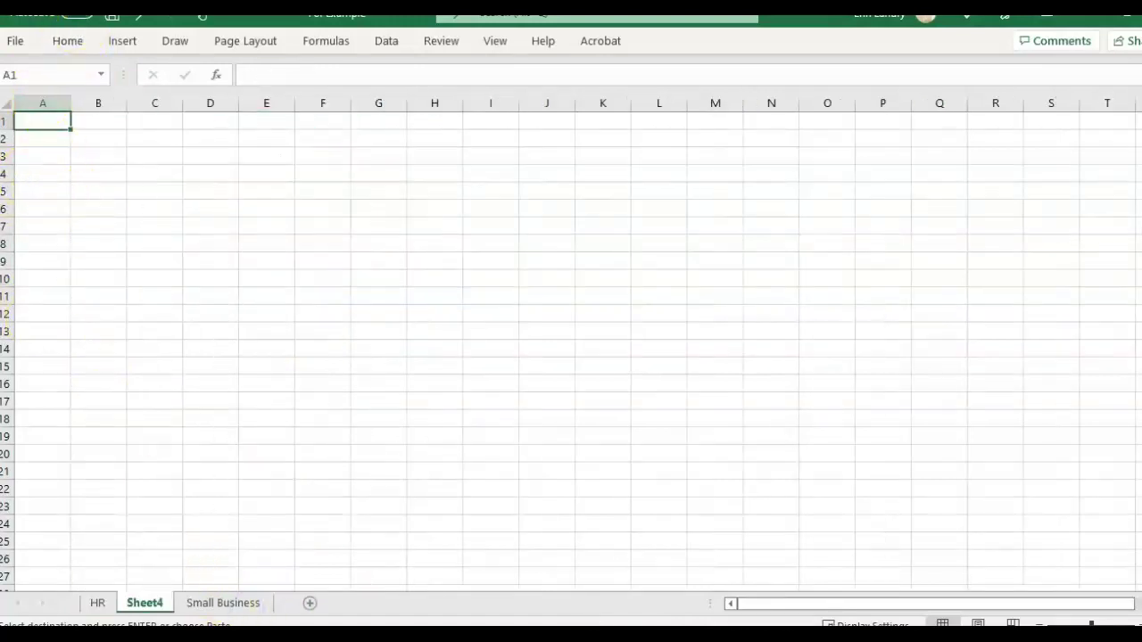
key(ctrl+v)
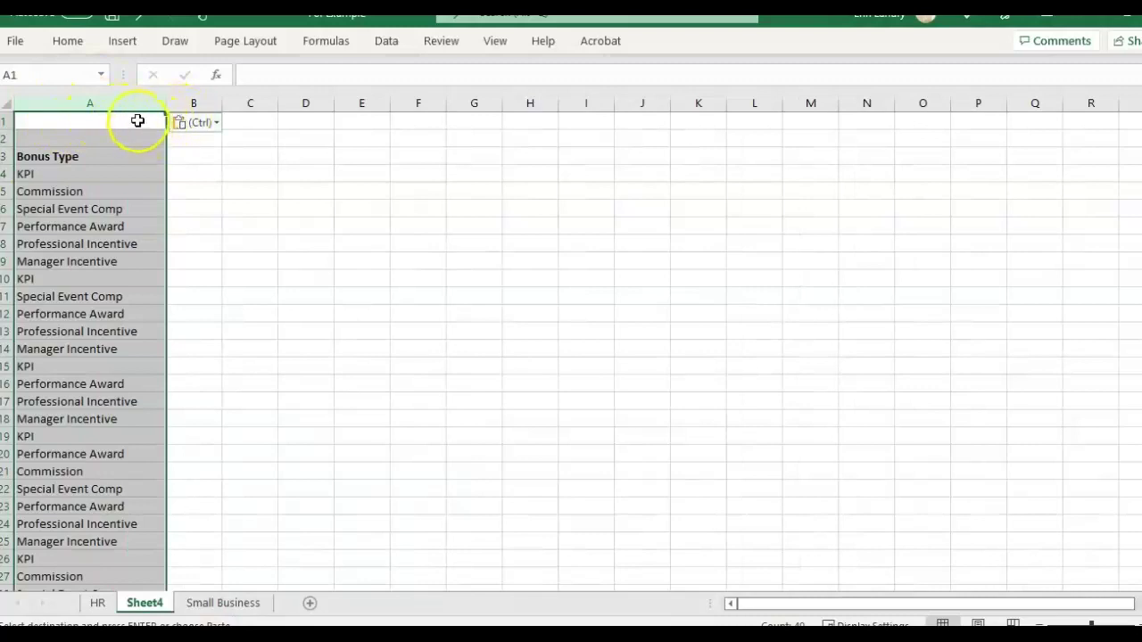
- Remove duplicates from the copied Bonus Type column A with "My data has headers" enabled, and select the unique types in A4:A9
click(90, 106)
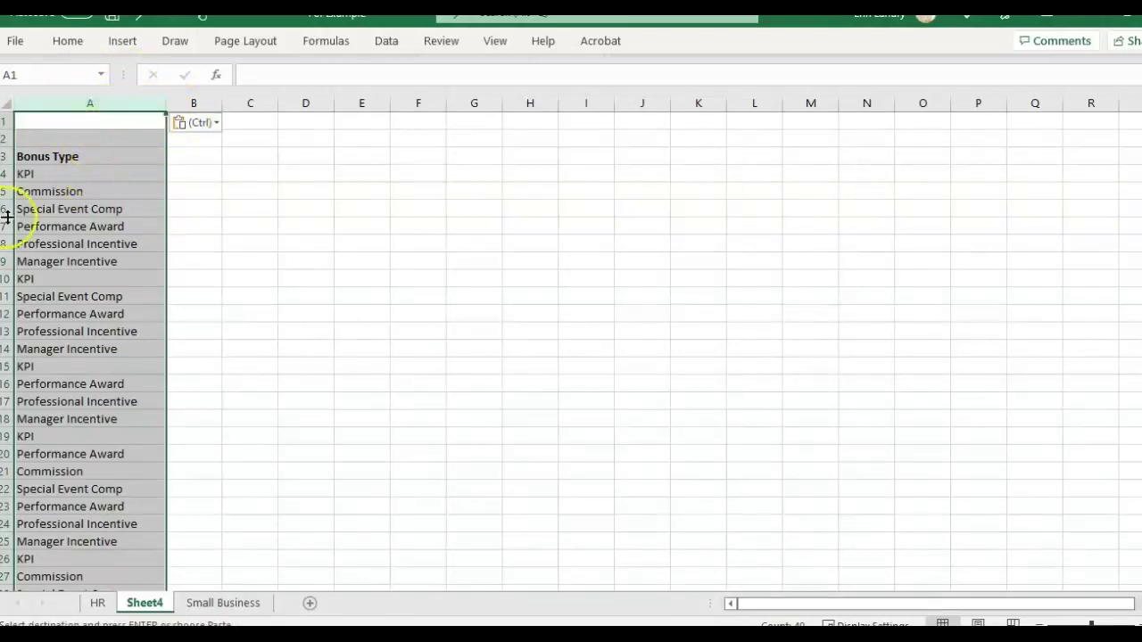
click(388, 42)
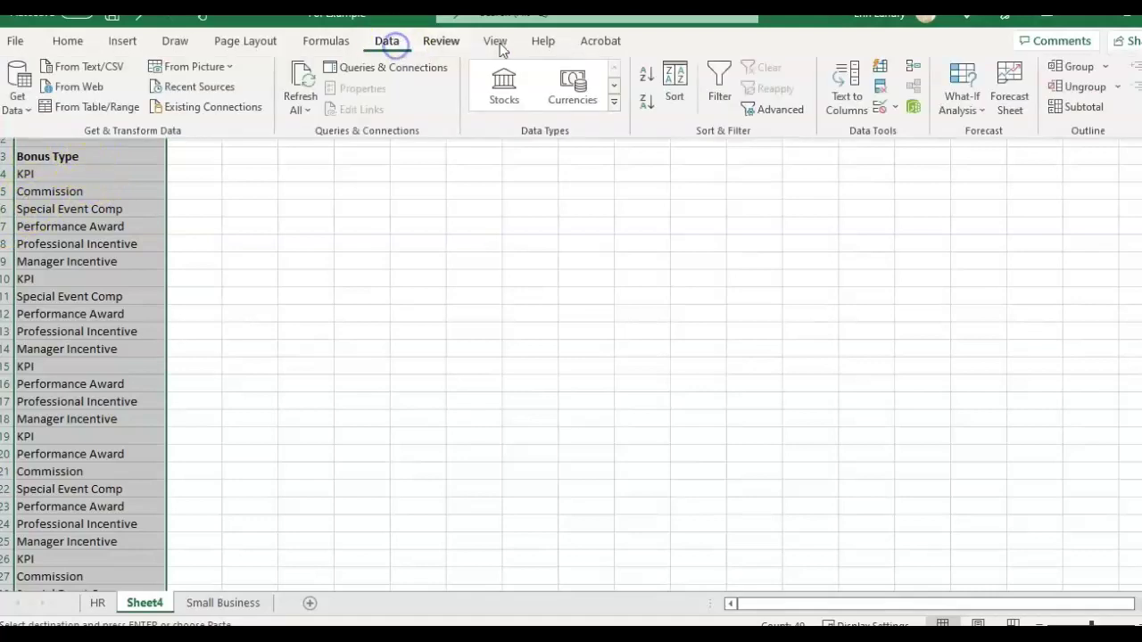
click(881, 87)
click(783, 216)
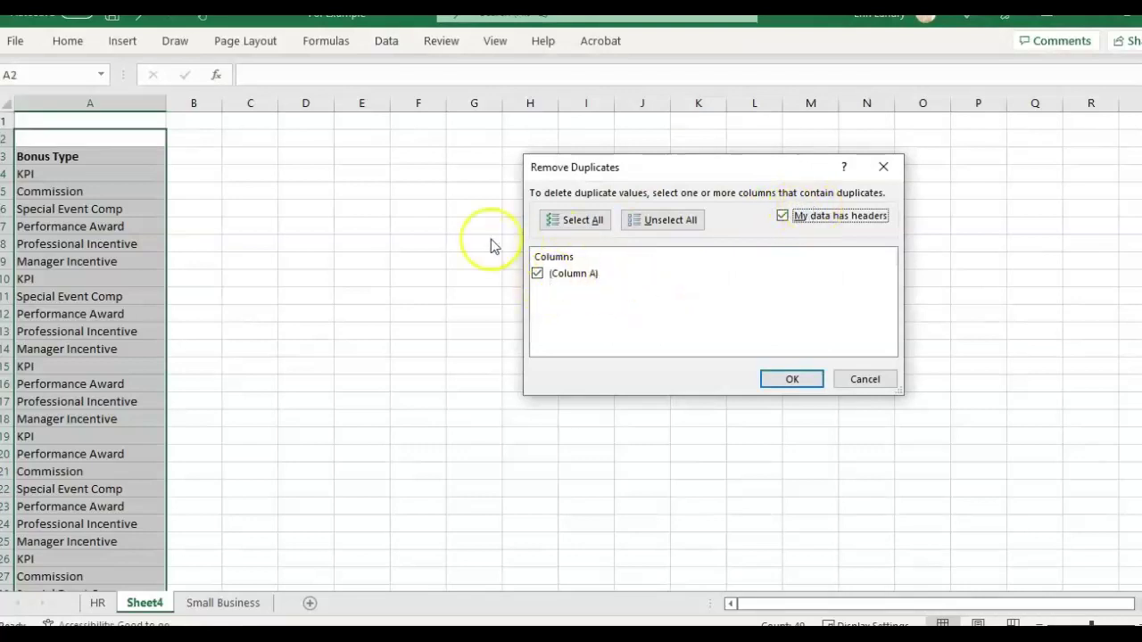
click(804, 381)
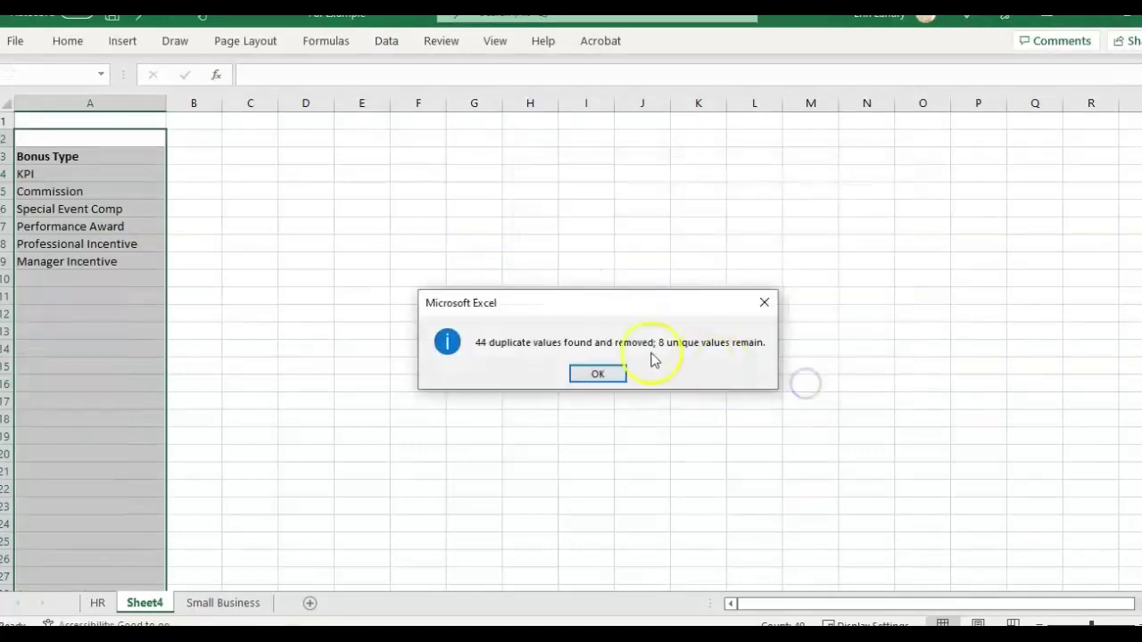
drag(510, 312, 382, 125)
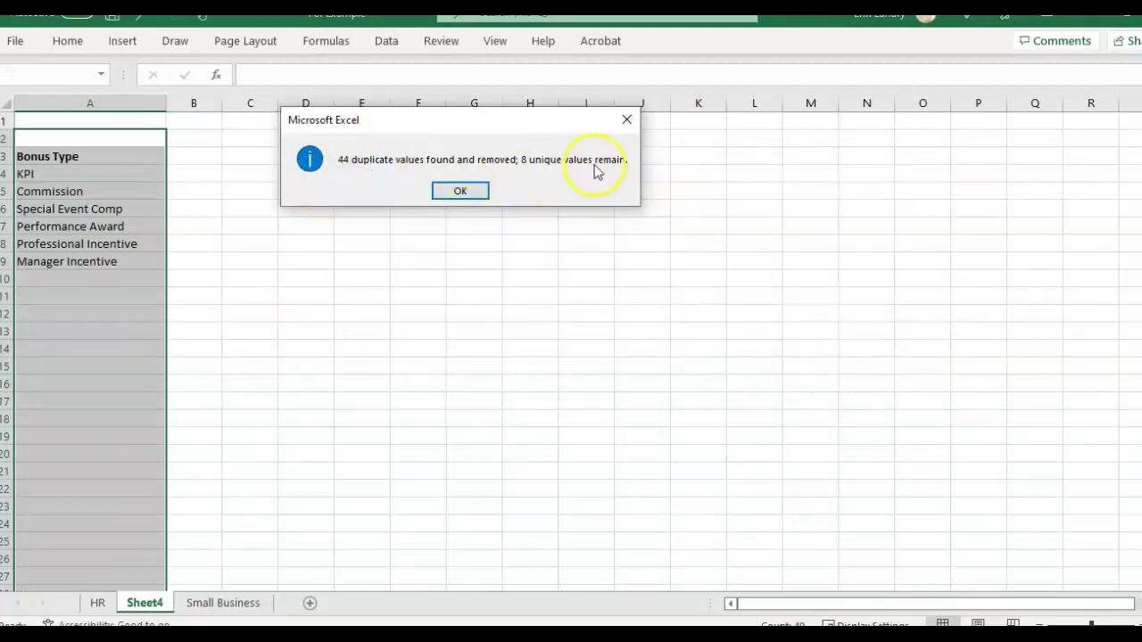
click(454, 191)
drag(104, 175, 114, 264)
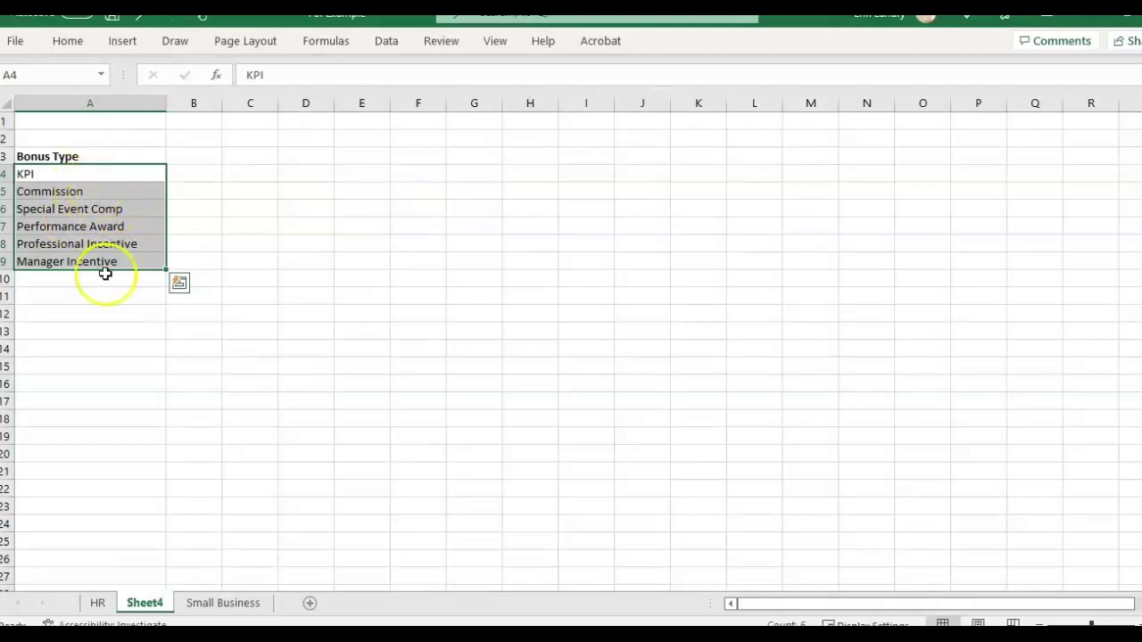
- Copy the entire Date column E from the HR sheet into column C of Sheet4 and widen that column slightly
click(96, 604)
scroll(178, 319, down, 15)
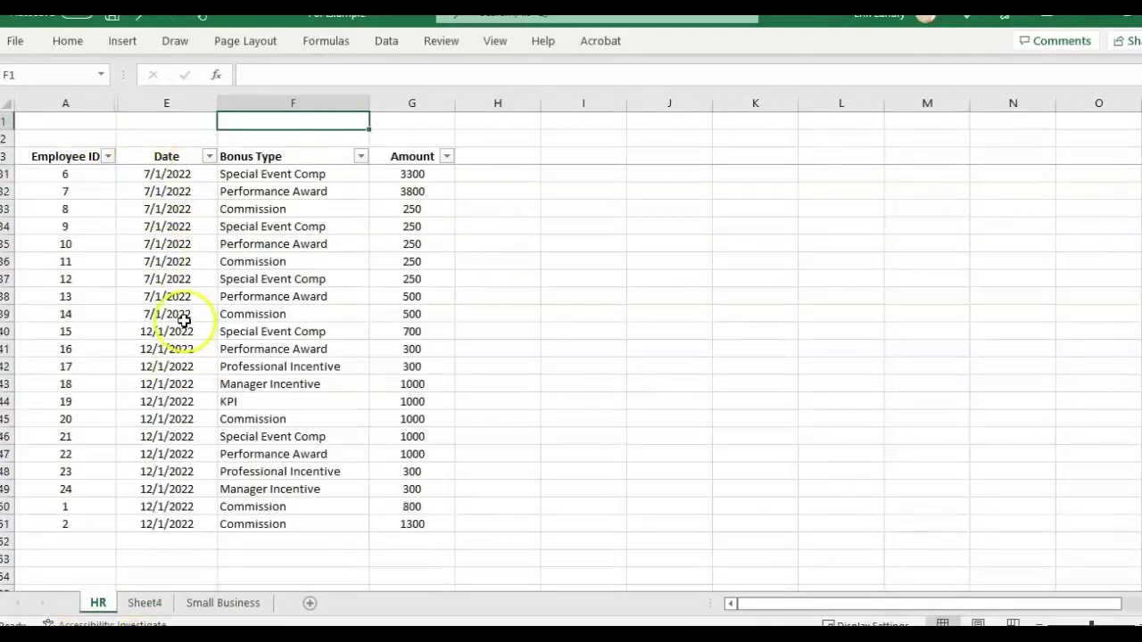
scroll(214, 351, up, 9)
scroll(190, 369, up, 6)
click(56, 155)
click(59, 103)
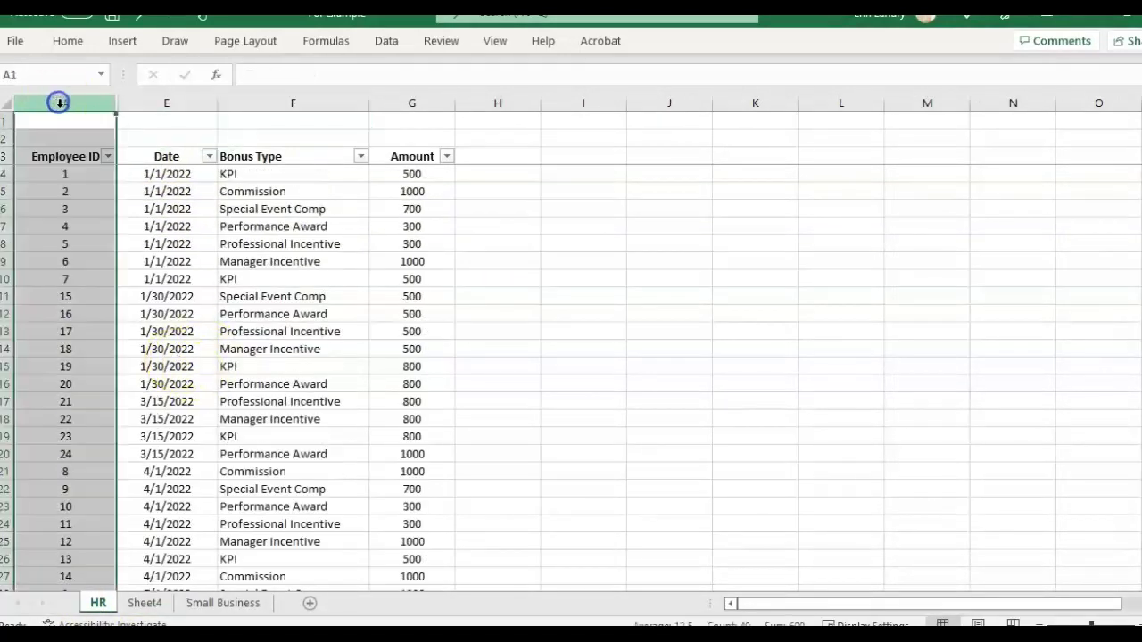
click(169, 104)
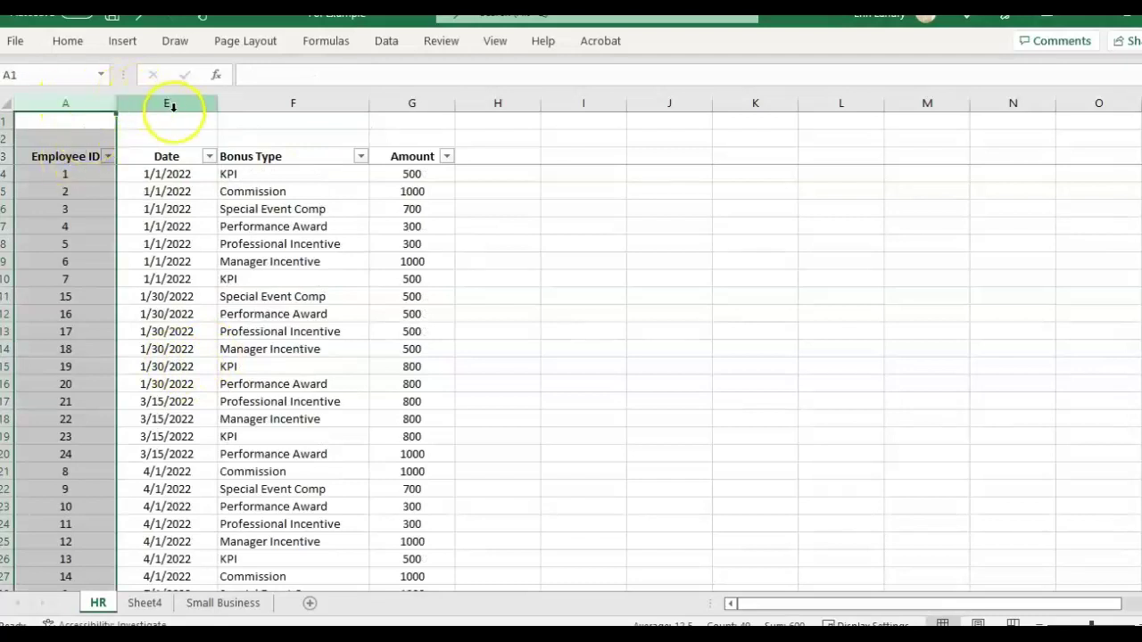
click(174, 100)
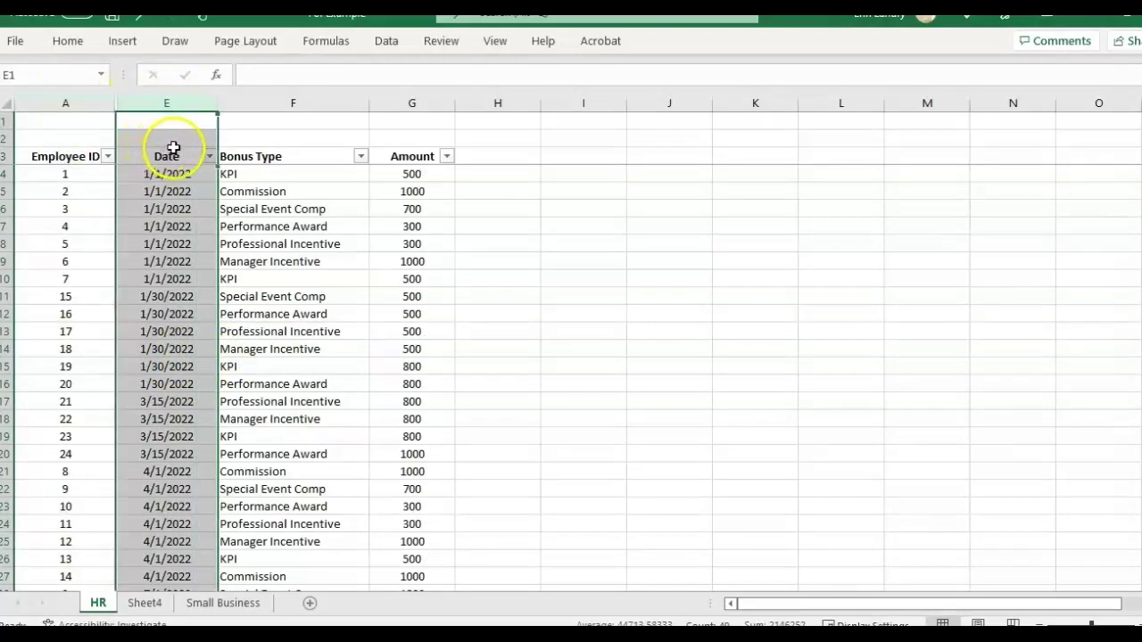
click(145, 603)
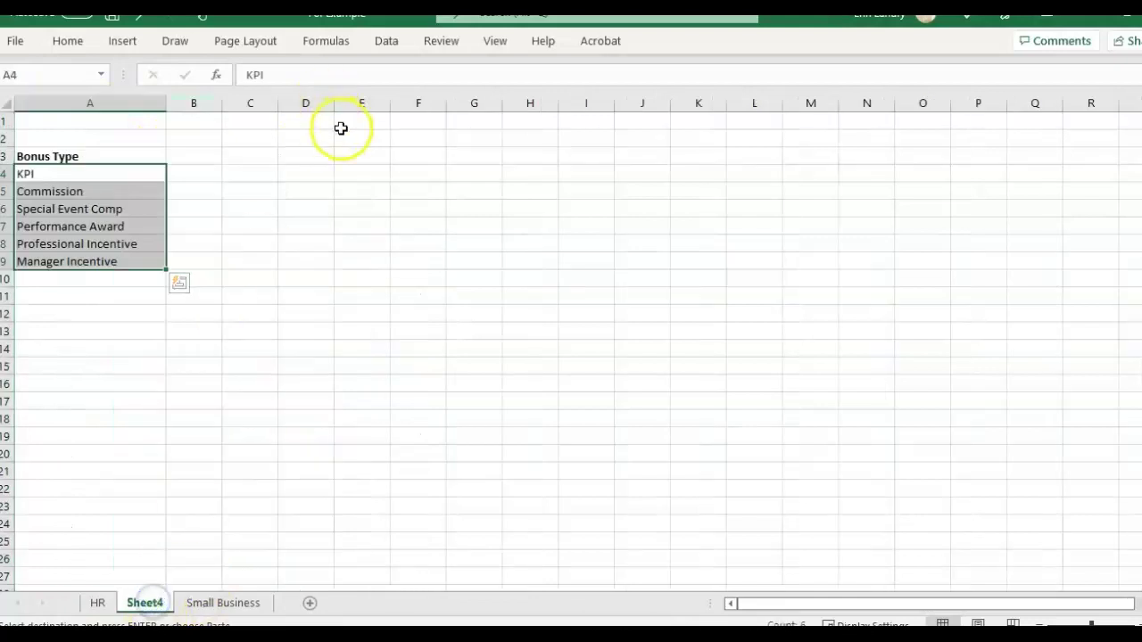
click(267, 103)
key(ctrl+v)
drag(324, 102, 345, 103)
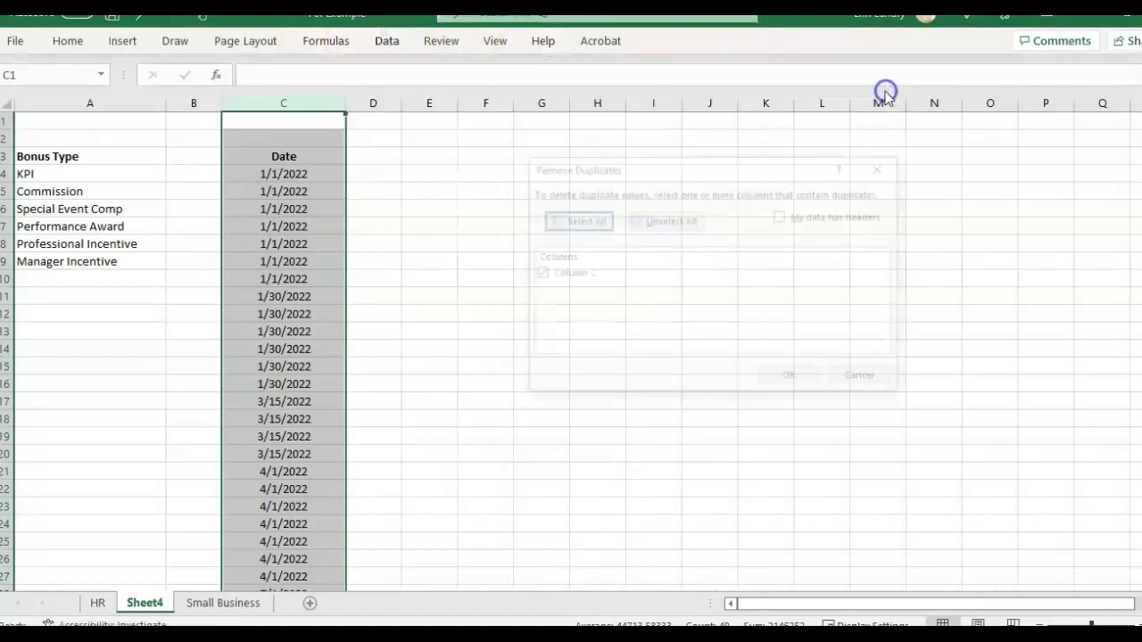
- Remove duplicates from the Date column C with "My data has headers" enabled, and select the unique bonus types and dates
click(796, 220)
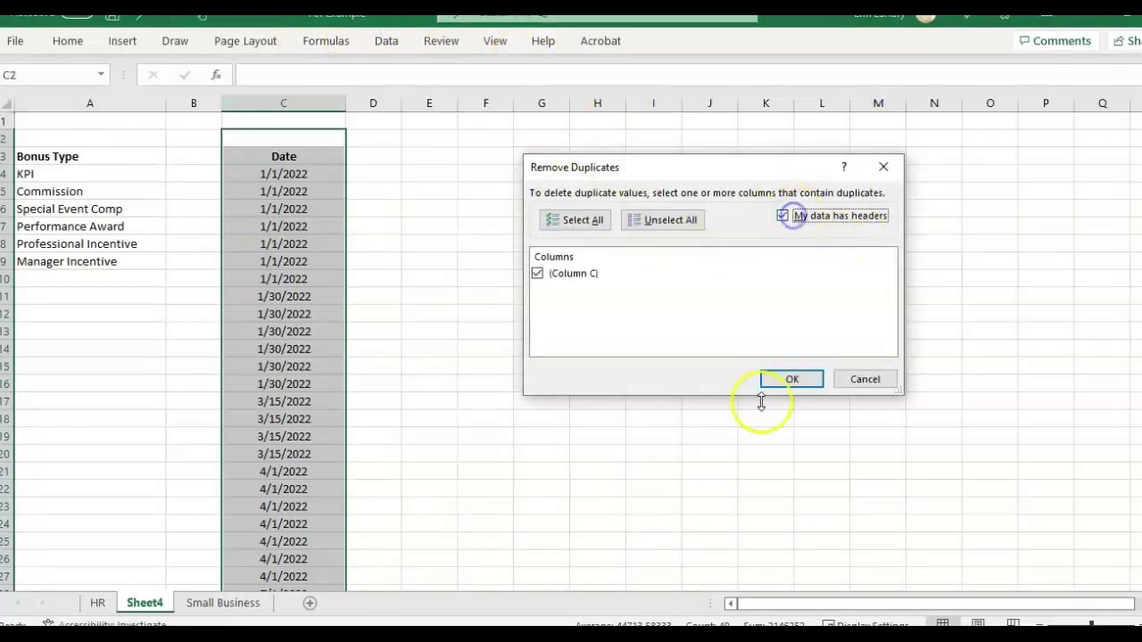
click(776, 383)
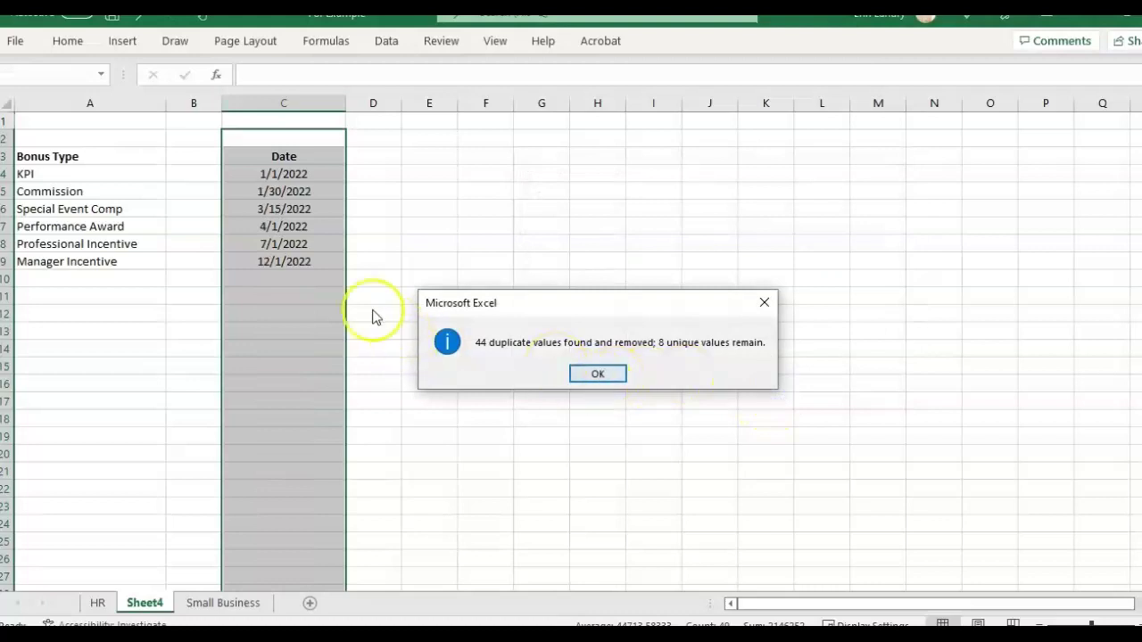
click(606, 376)
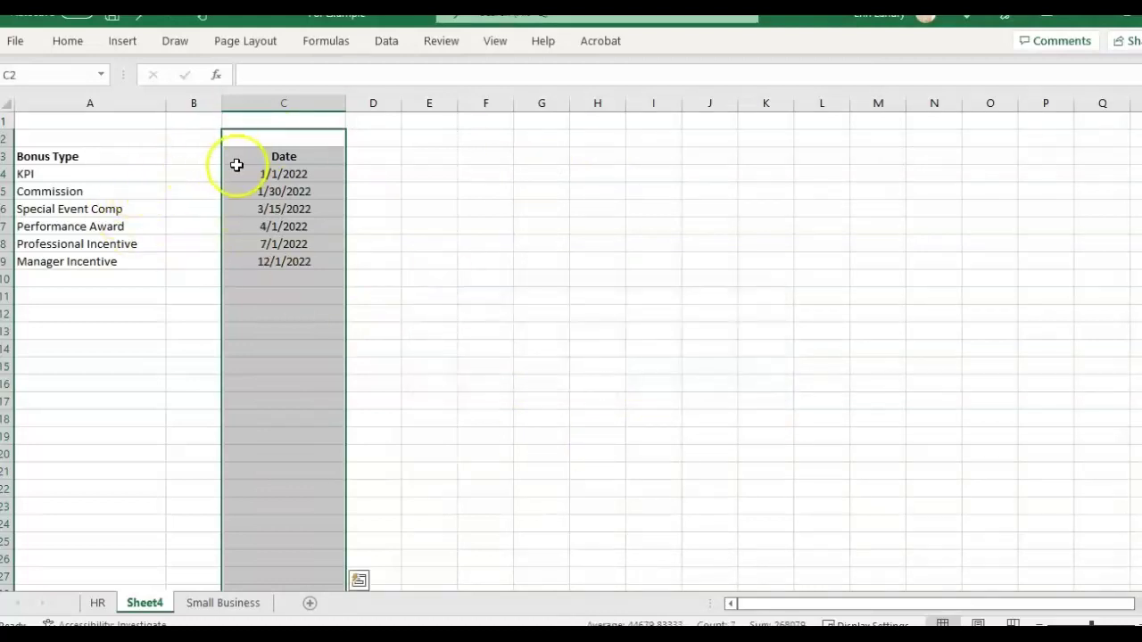
click(194, 173)
mouse_move(142, 173)
mouse_down()
mouse_move(280, 178)
mouse_move(301, 274)
mouse_up()
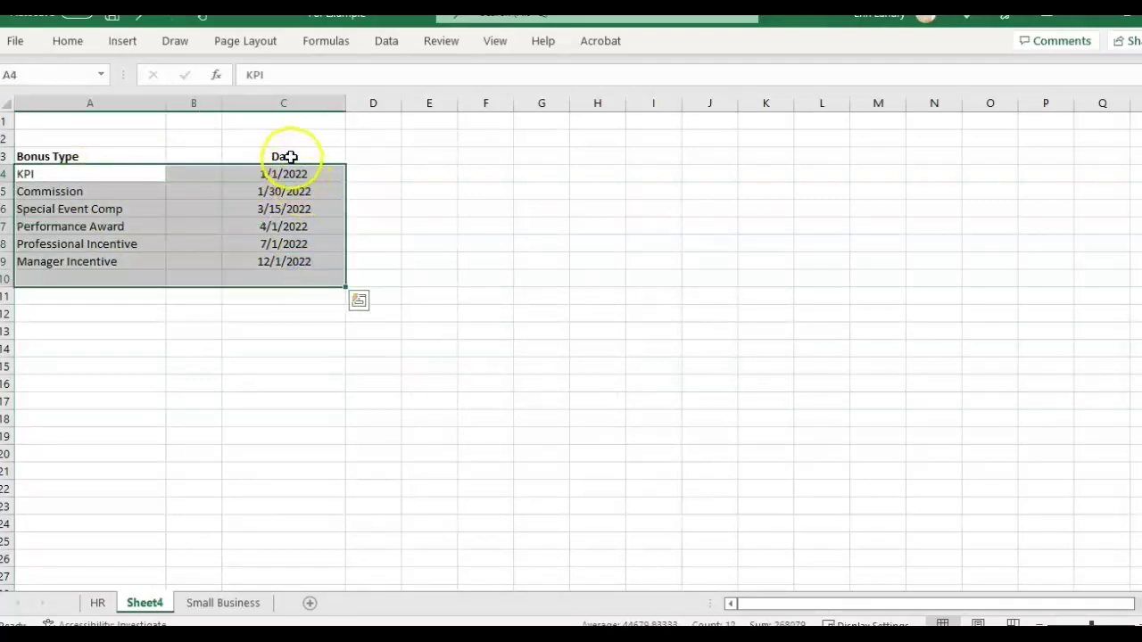
- Move the unique Date list from C3:C9 to A12:A18, below the Bonus Type list
drag(289, 155, 285, 265)
key(ctrl+c)
click(112, 309)
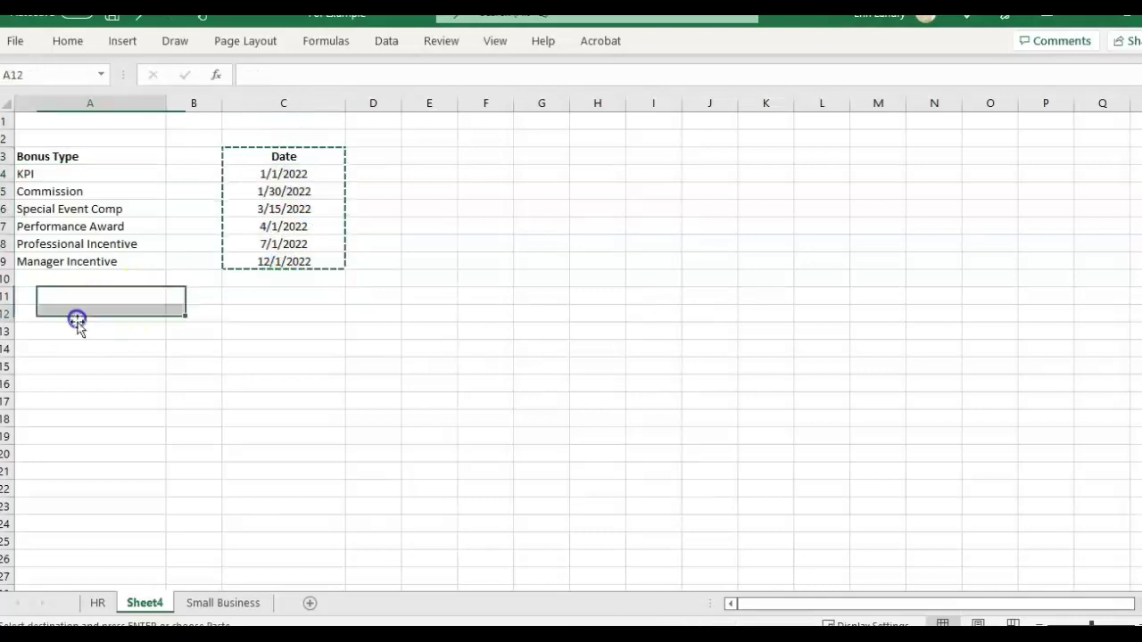
key(ctrl+v)
click(326, 134)
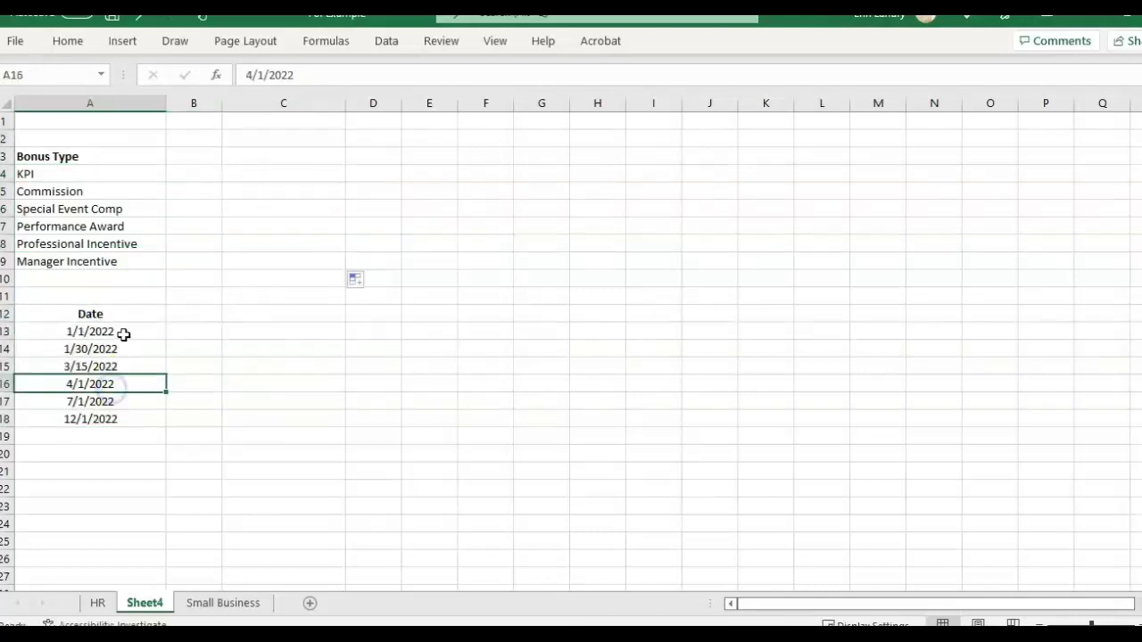
- Look over the unique dates in A13:A18 and return to the HR sheet
drag(122, 334, 128, 345)
click(134, 364)
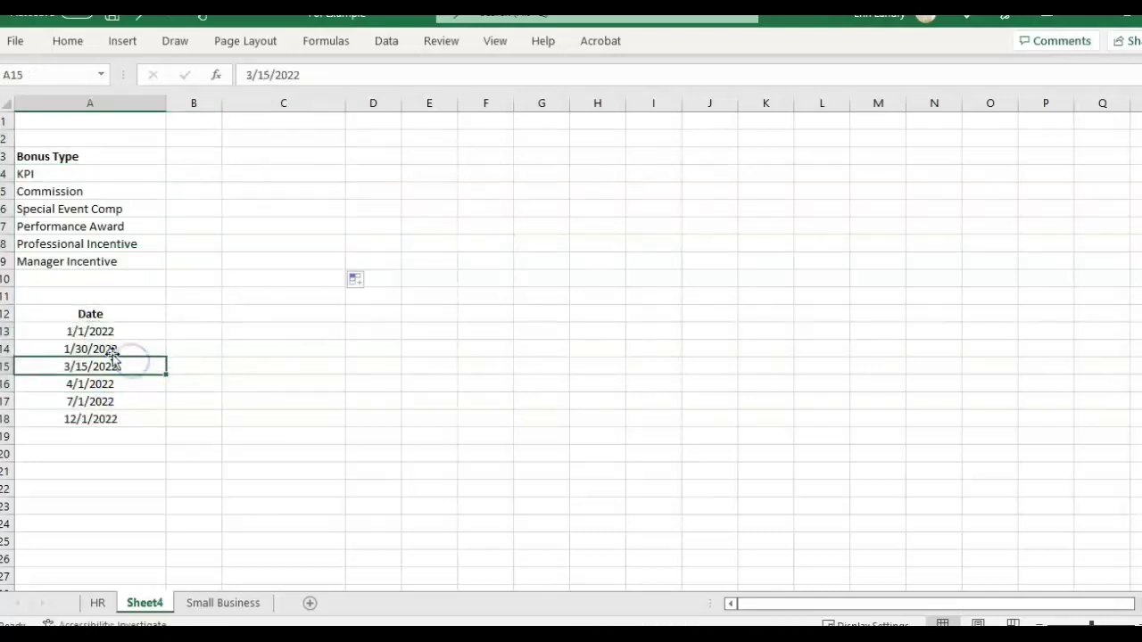
click(120, 332)
click(123, 361)
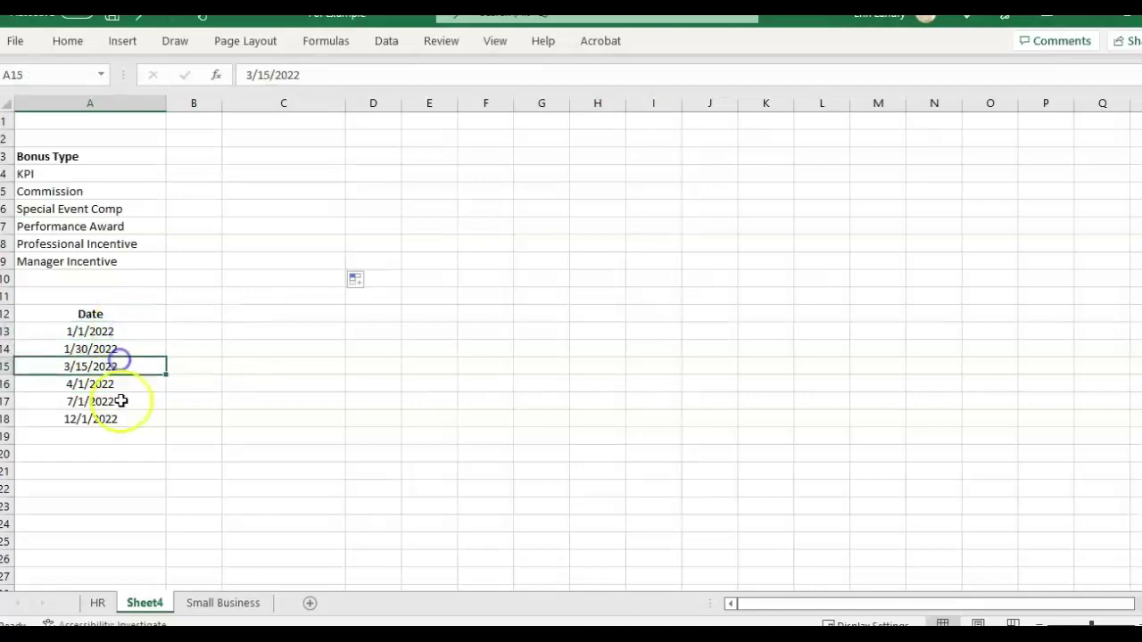
click(127, 399)
click(128, 419)
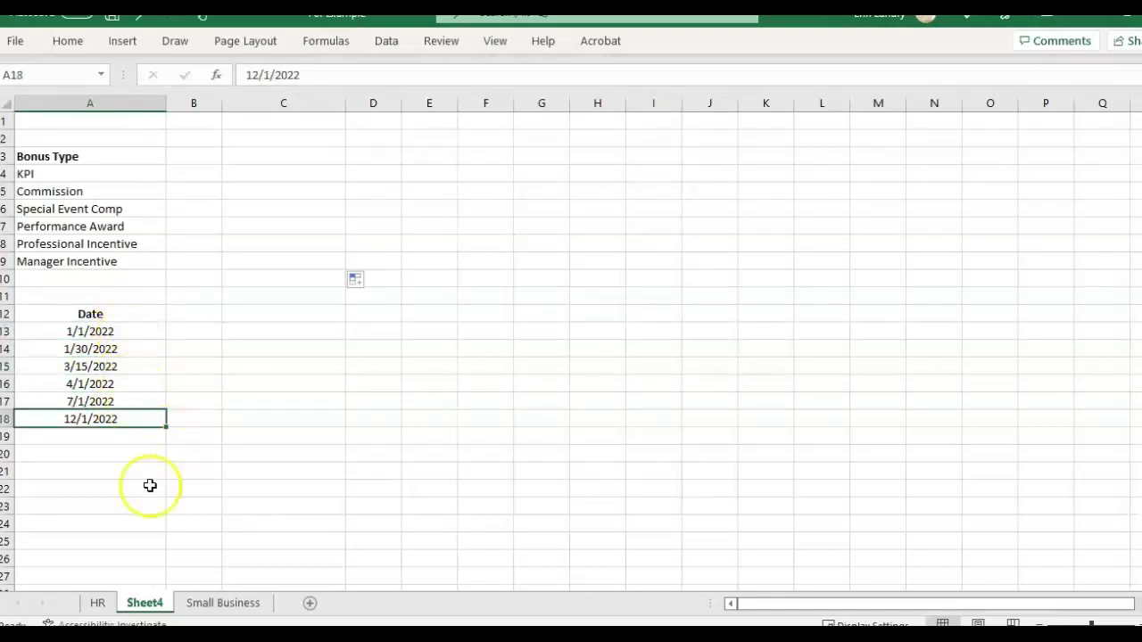
click(96, 604)
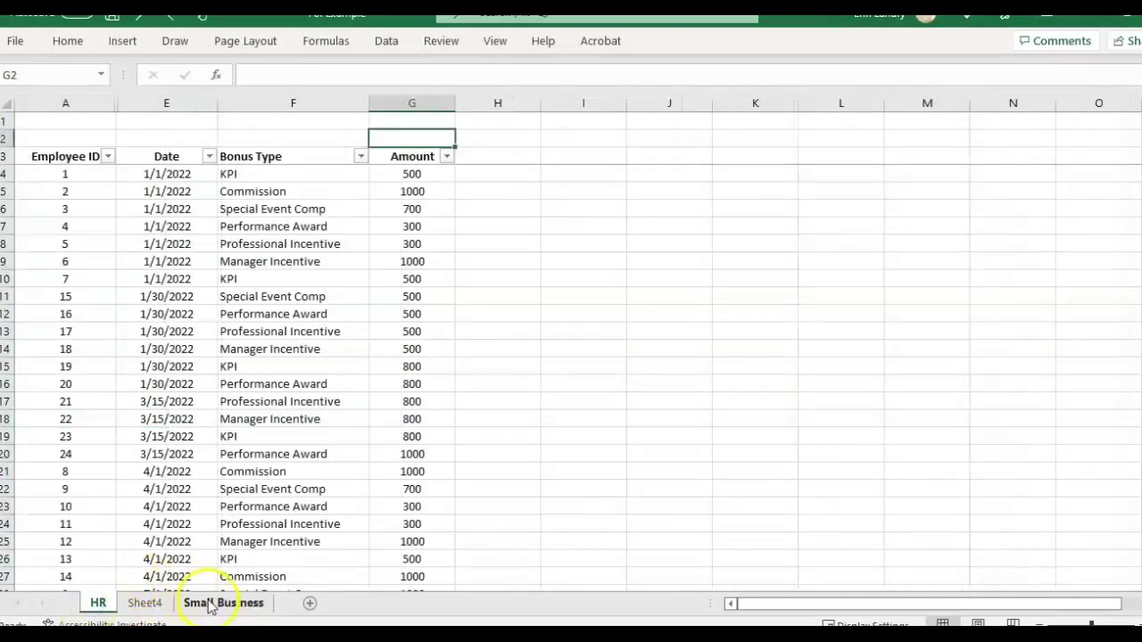
- Check the unique lists on Sheet4, then return to the HR sheet and select the Bonus Type header
click(144, 603)
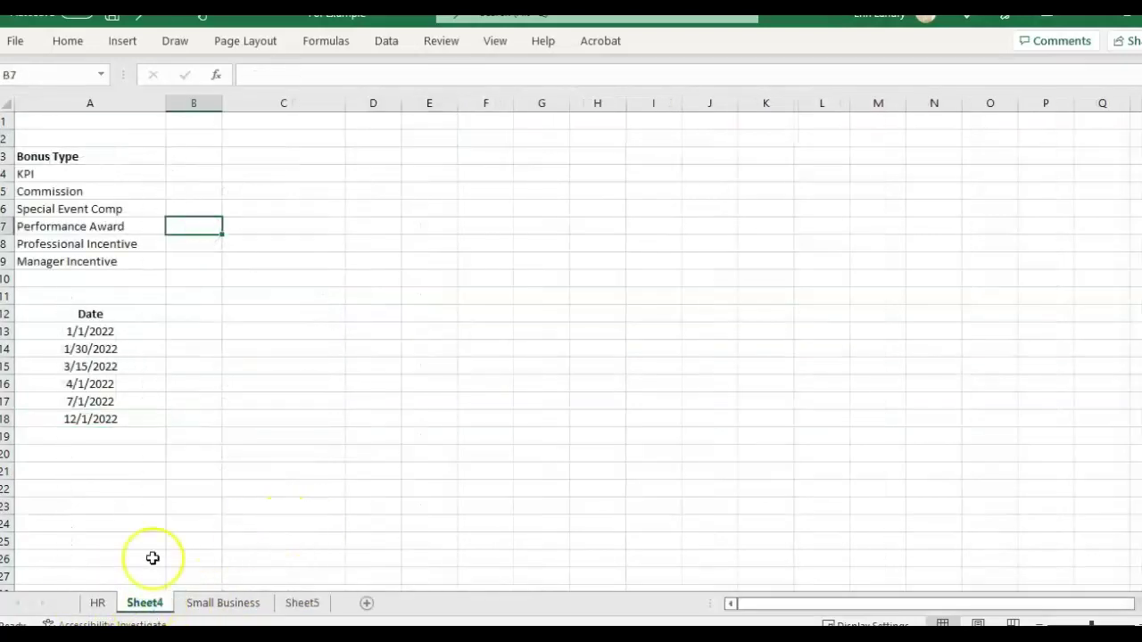
click(100, 605)
click(304, 156)
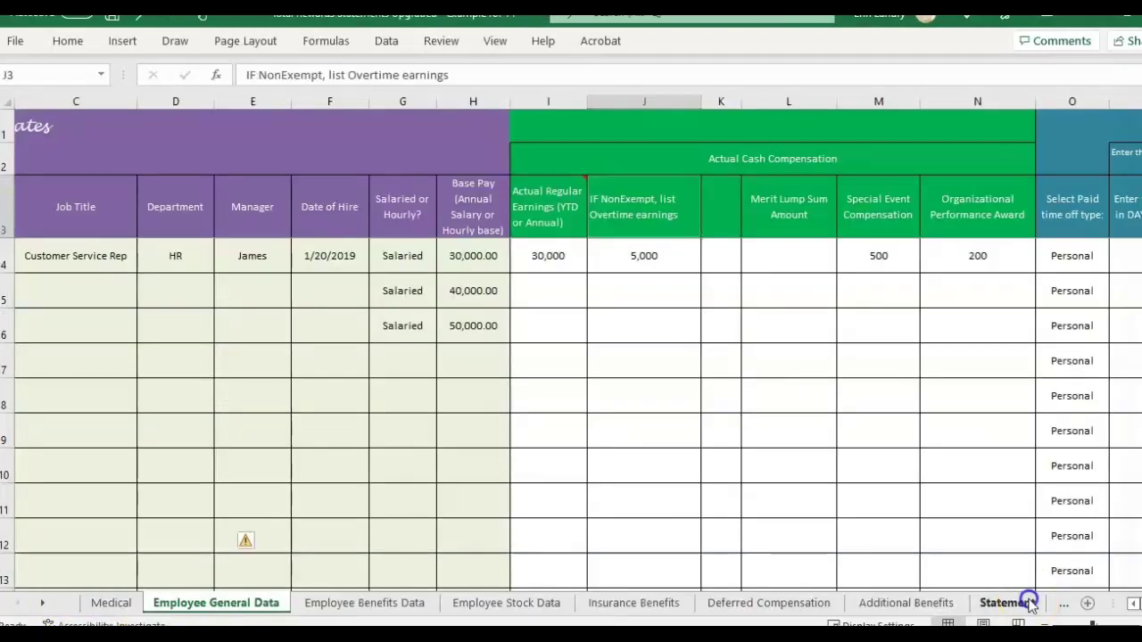
- Switch to the Total Rewards Statements workbook and look through the compensation, benefits, insurance and tax savings sections of its Statement sheet
click(1017, 603)
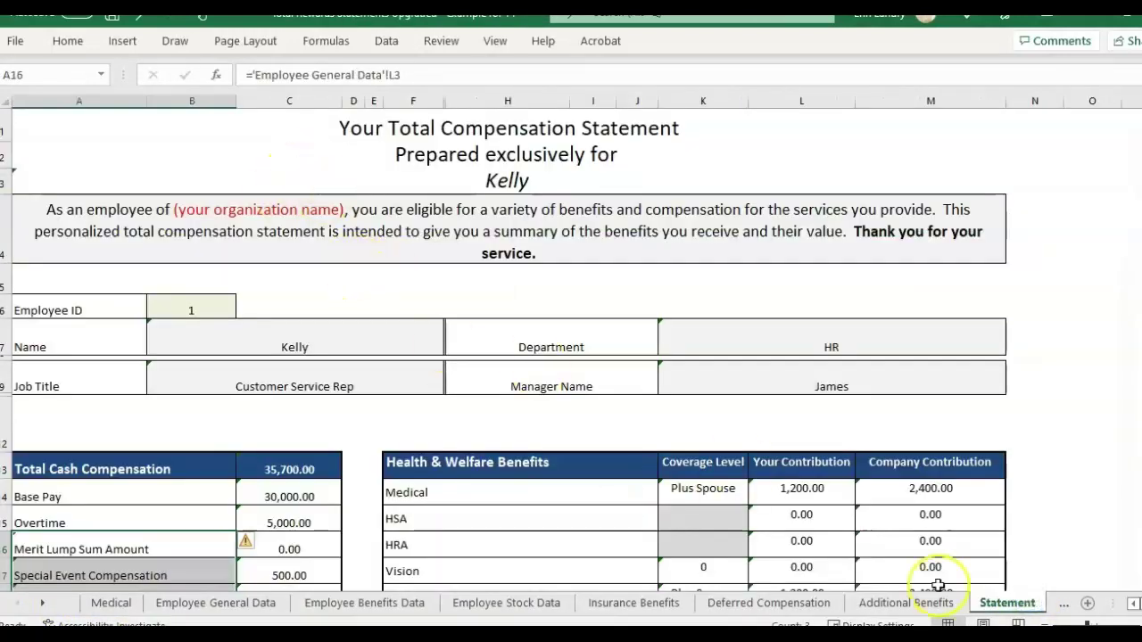
scroll(288, 253, down, 1)
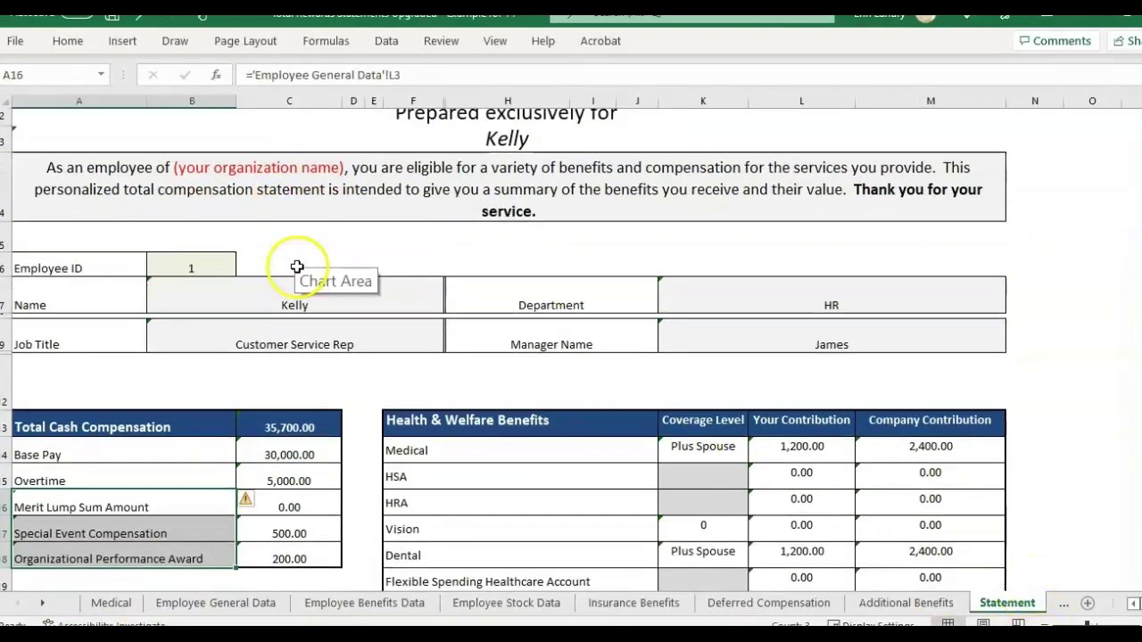
click(359, 260)
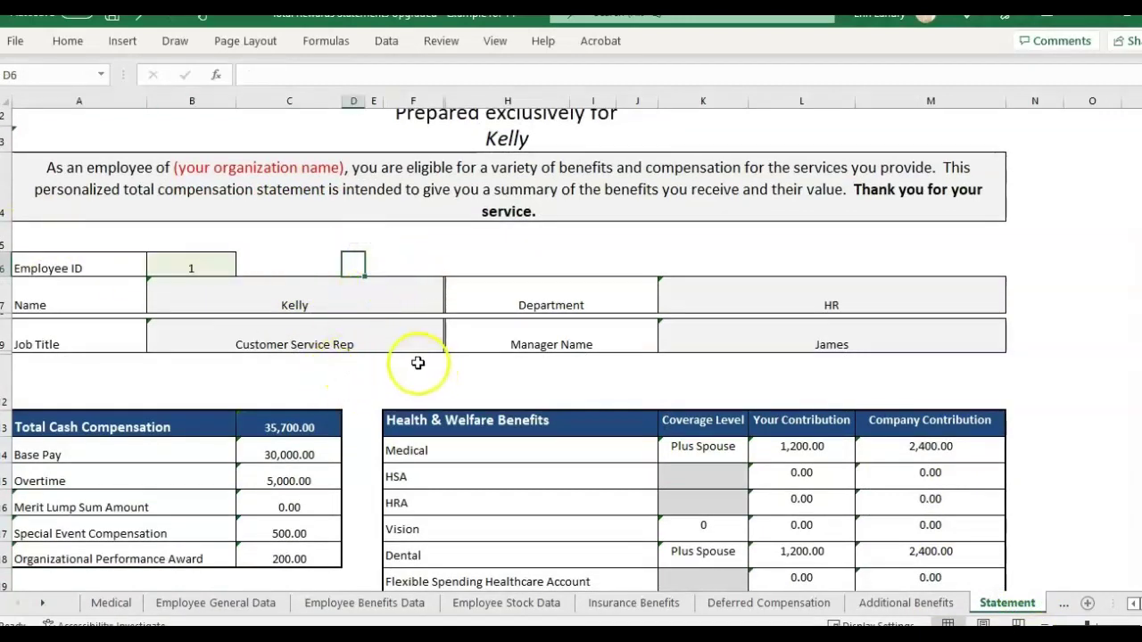
scroll(143, 330, down, 2)
scroll(138, 330, down, 9)
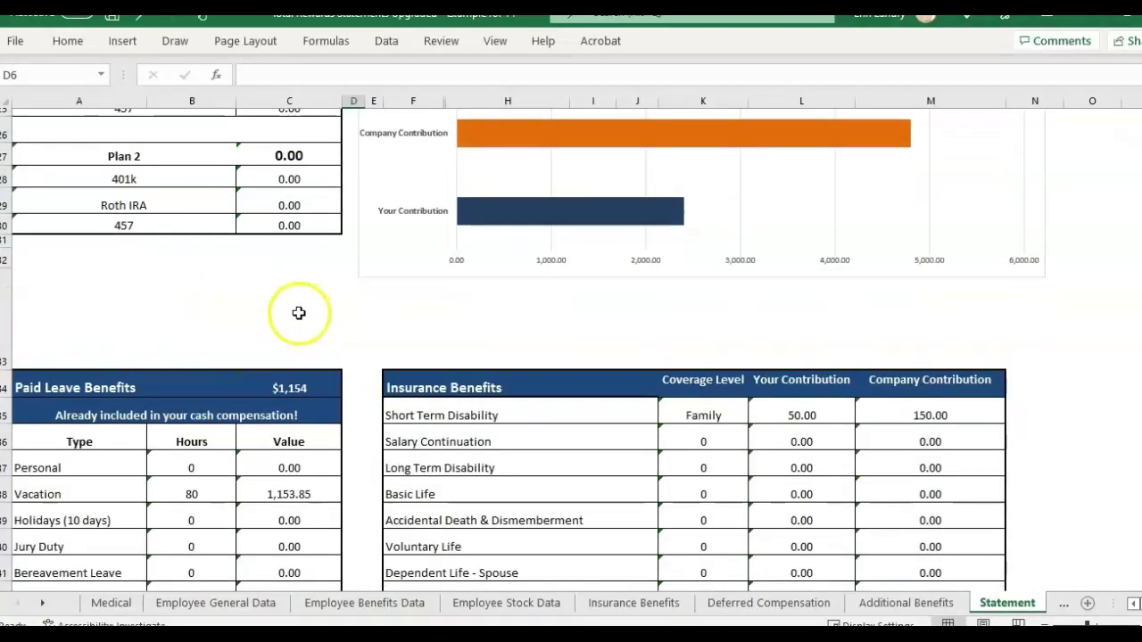
scroll(312, 321, down, 3)
scroll(326, 335, down, 3)
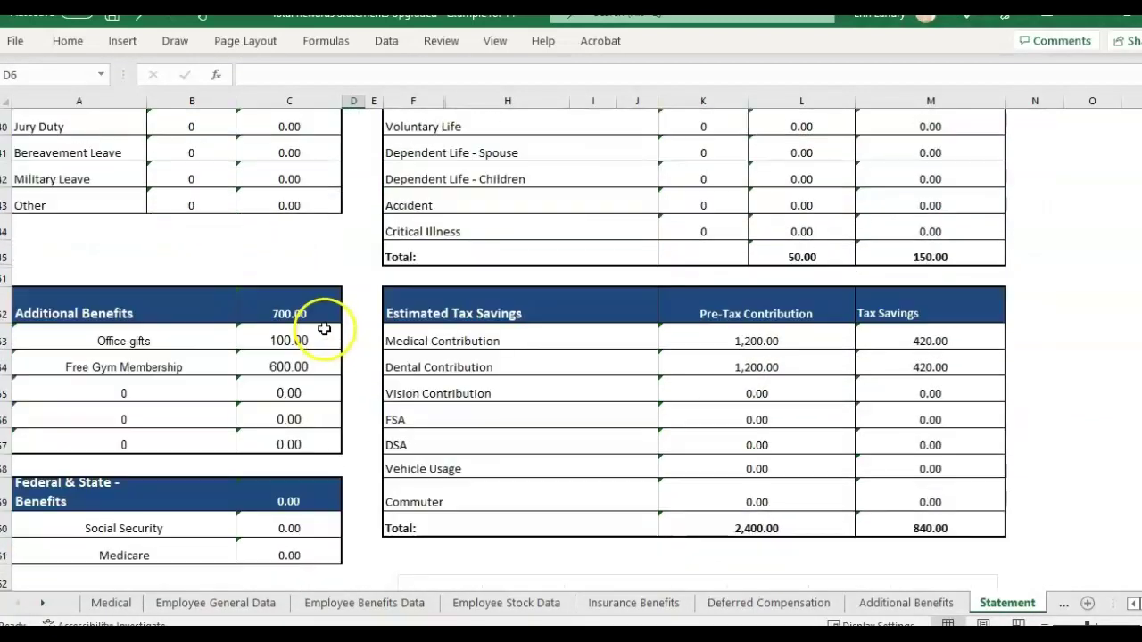
scroll(397, 350, up, 4)
scroll(402, 321, up, 5)
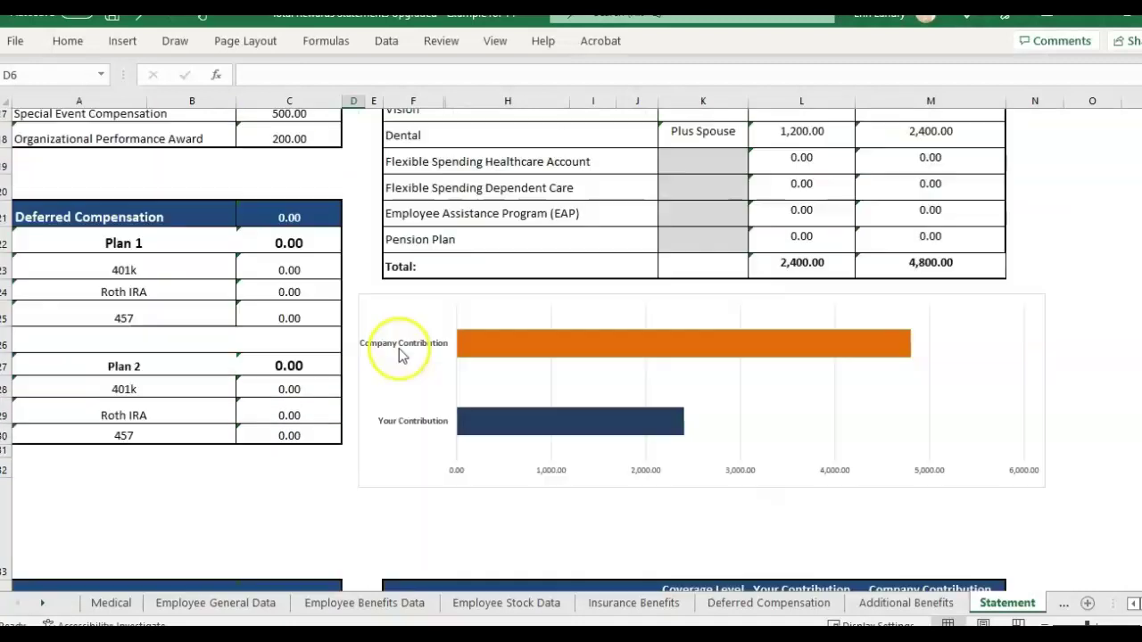
scroll(377, 333, up, 10)
scroll(267, 404, down, 2)
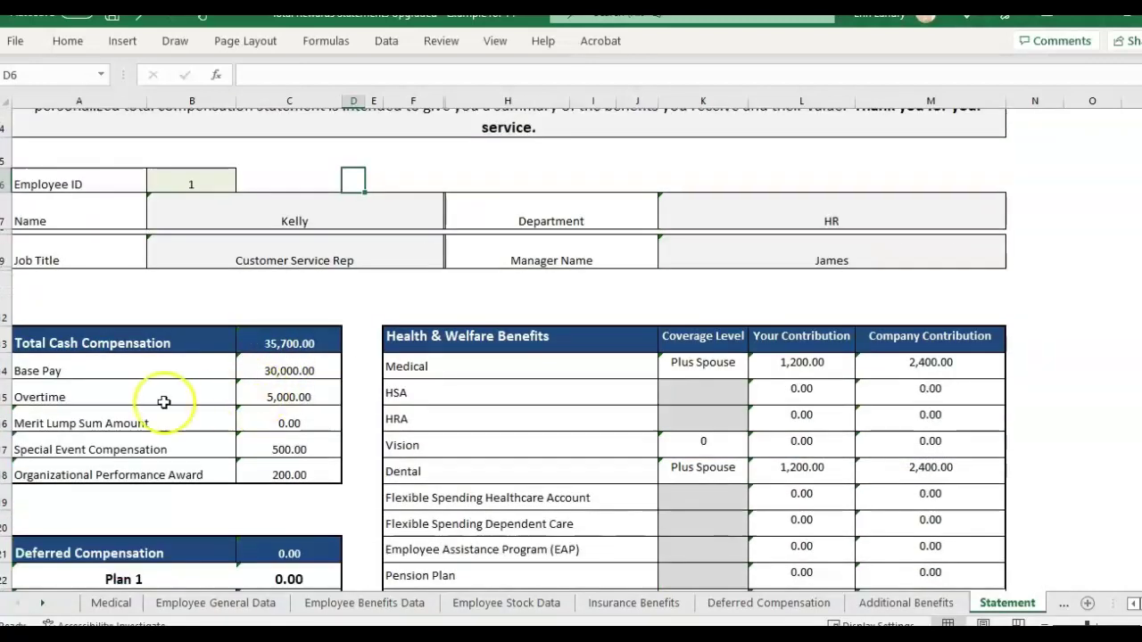
- Return to the Employee General Data sheet and examine its Actual Cash Compensation columns
key(ctrl+Page_Up)
key(ctrl+Page_Up)
key(ctrl+Page_Up)
key(ctrl+Page_Up)
key(ctrl+Page_Up)
key(ctrl+Page_Up)
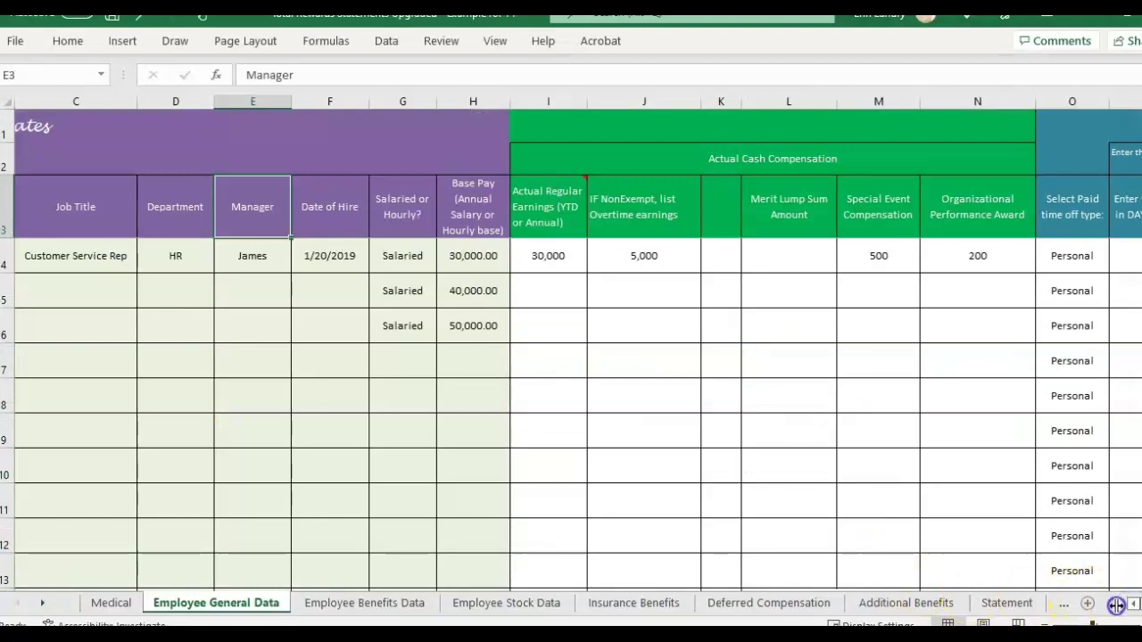
click(1133, 605)
click(1132, 604)
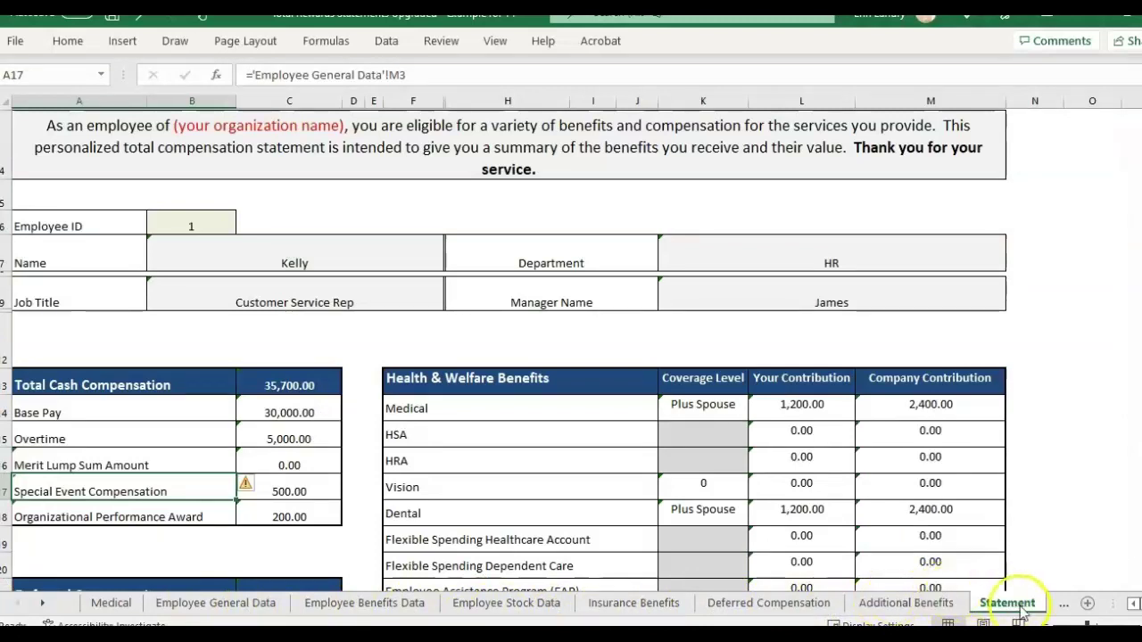
- On the Statement sheet, set the Employee ID in B6 to 2 and after that to 3
click(191, 226)
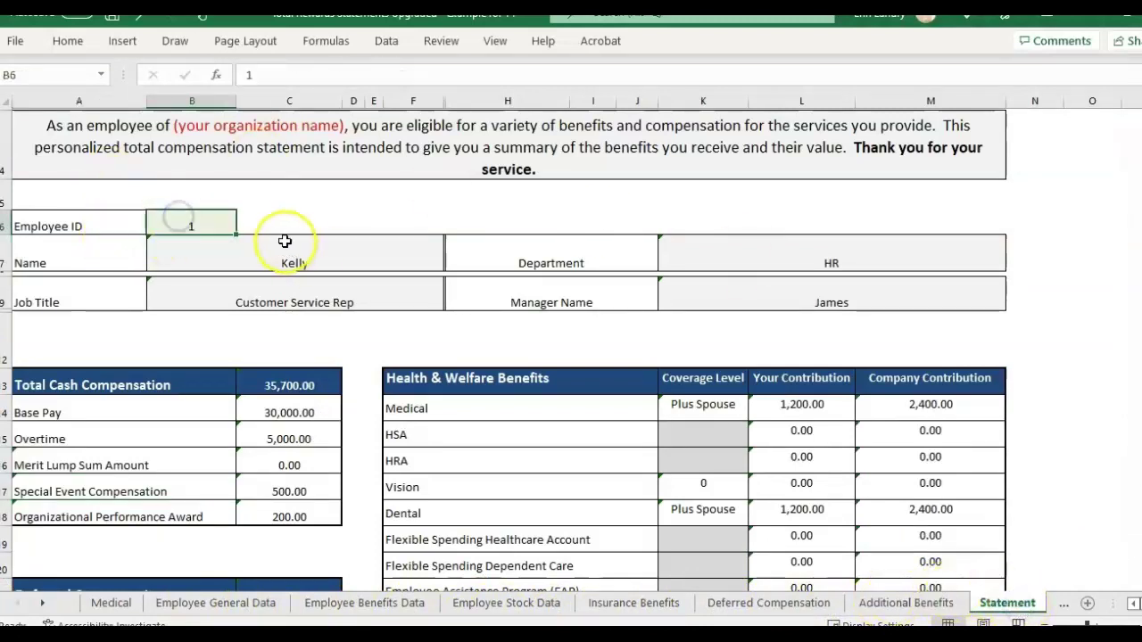
text(2)
click(308, 201)
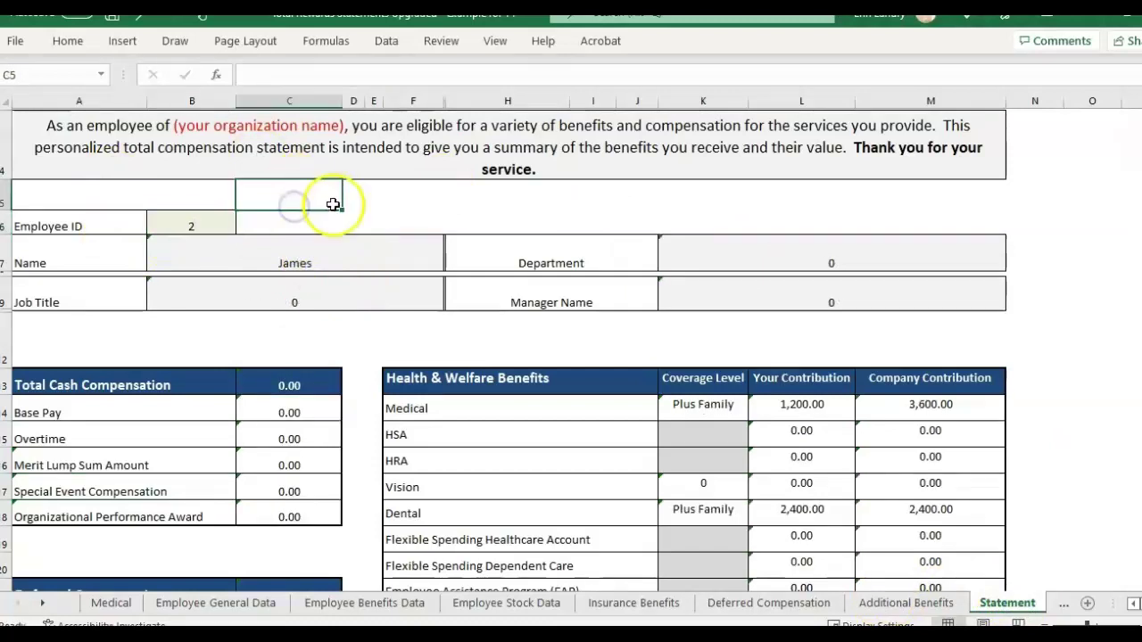
click(169, 221)
text(3)
click(319, 207)
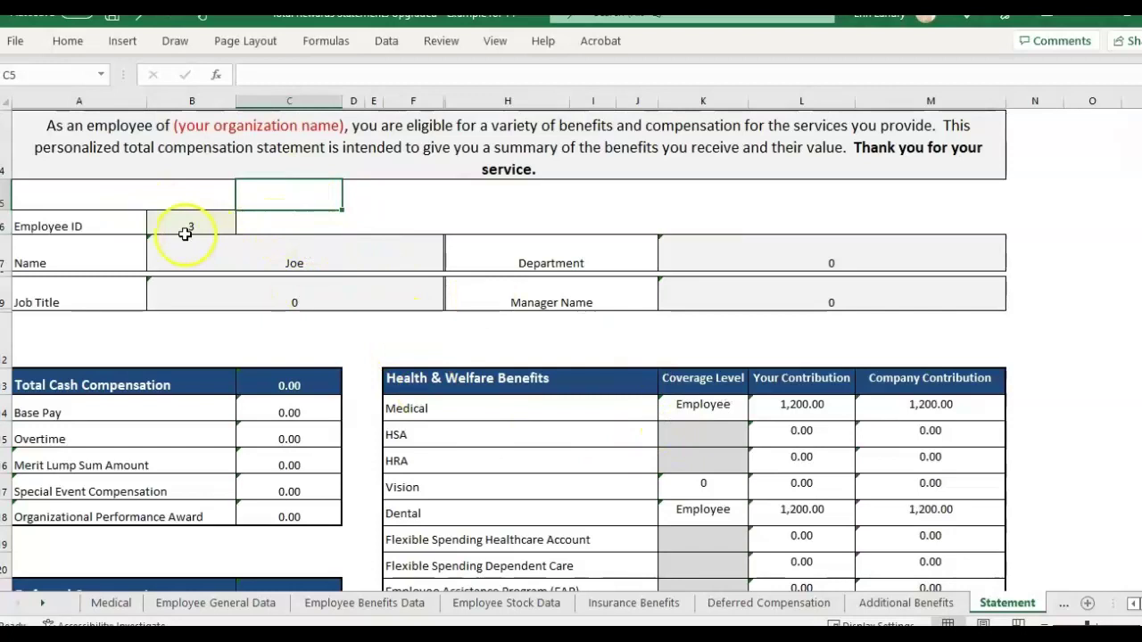
- Set the statement's Employee ID in B6 to 1 and look over its compensation and benefits sections
click(206, 224)
text(1)
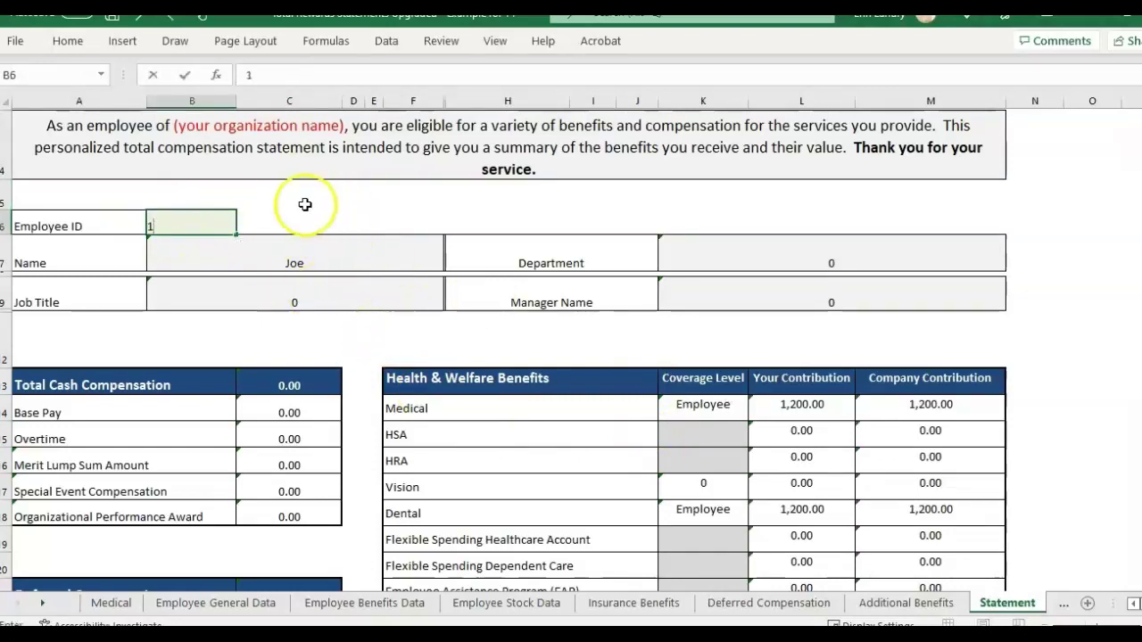
click(298, 205)
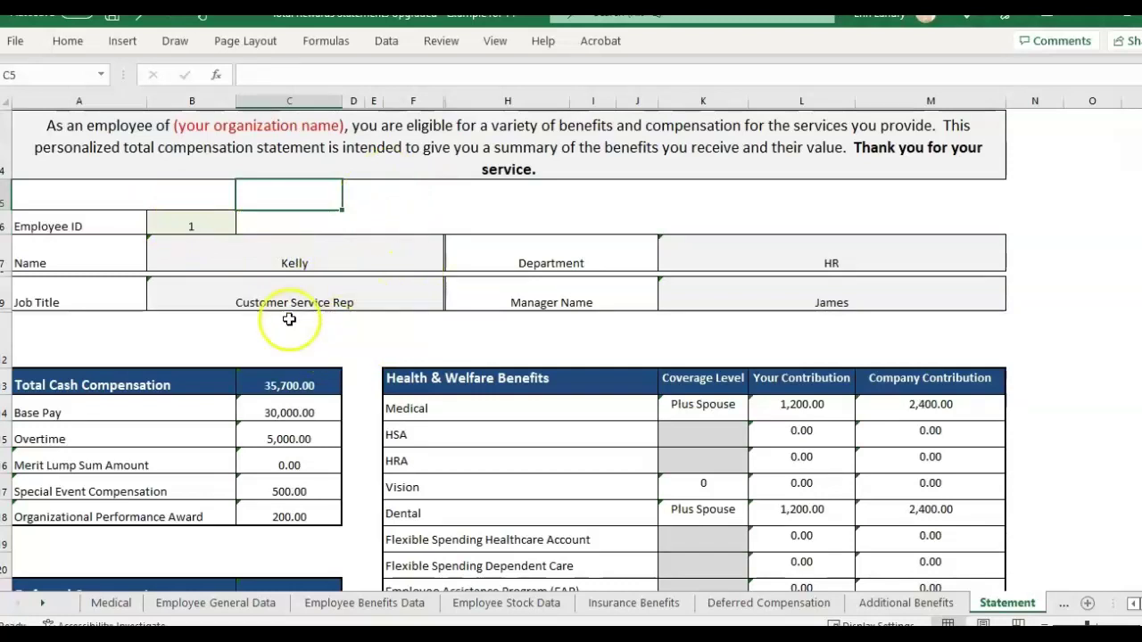
scroll(204, 311, down, 6)
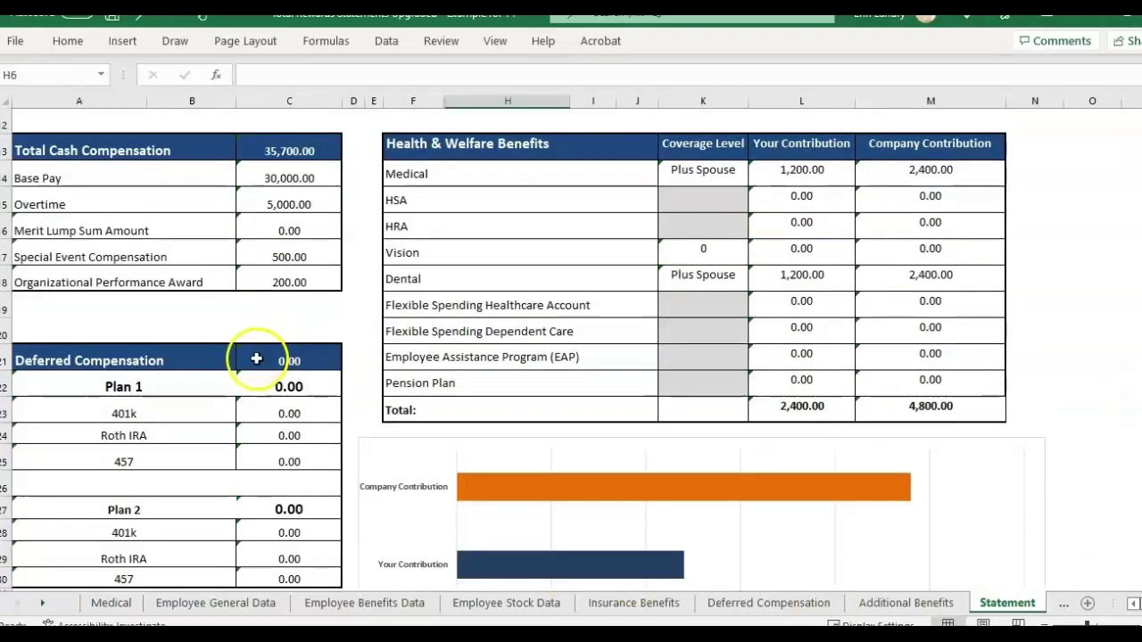
scroll(353, 355, up, 5)
scroll(354, 354, up, 2)
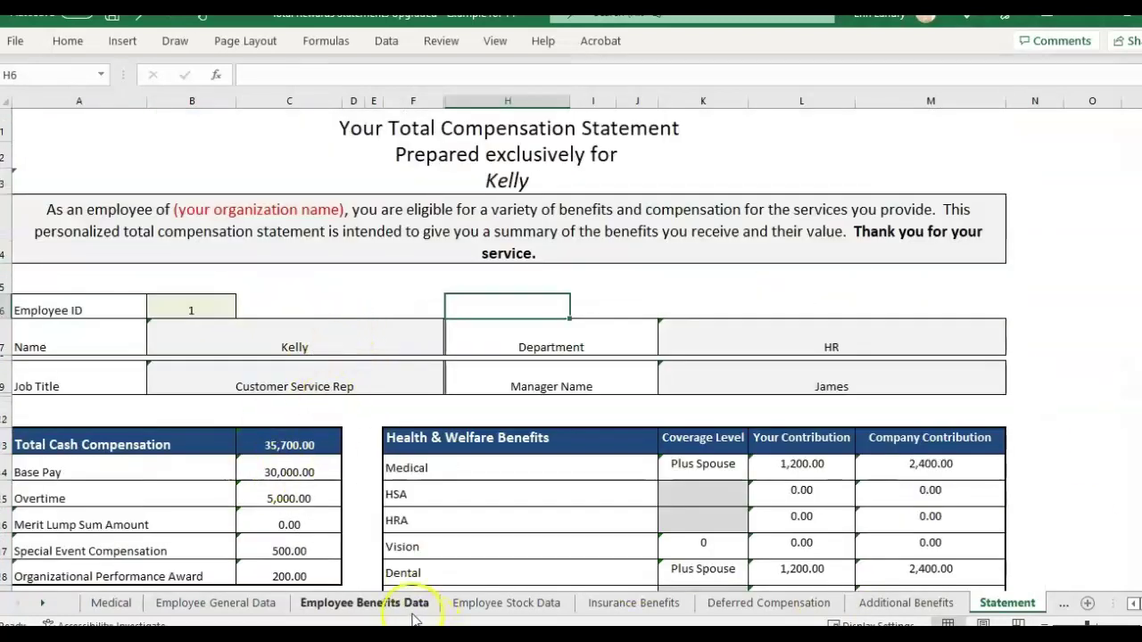
- Open the Employee General Data sheet and examine the first employee's record in row 4
click(215, 603)
click(828, 298)
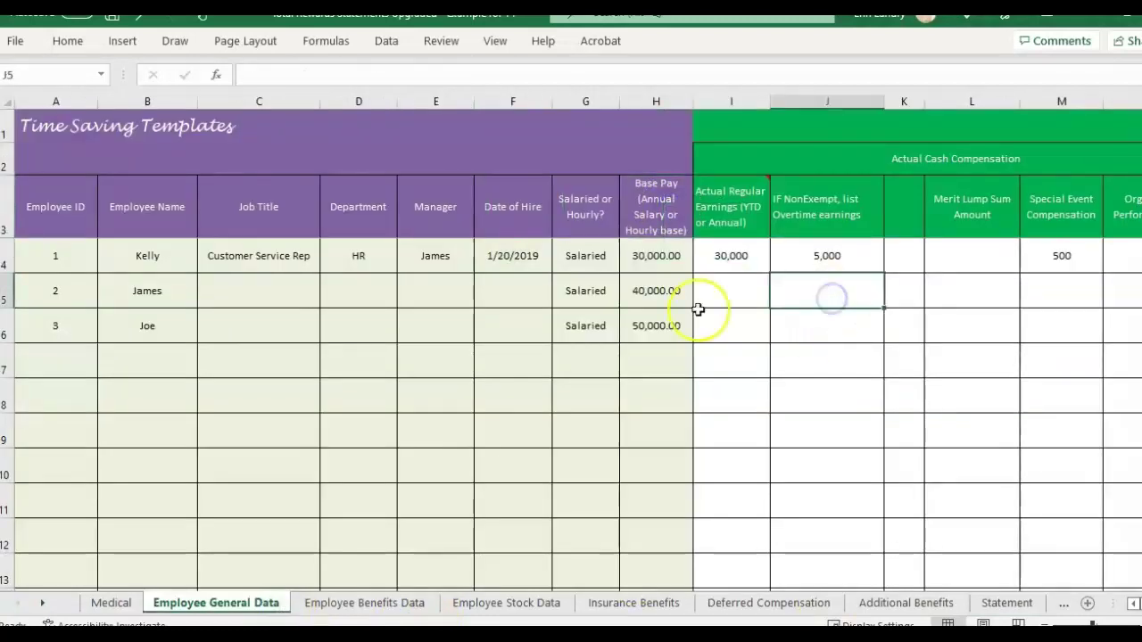
click(7, 256)
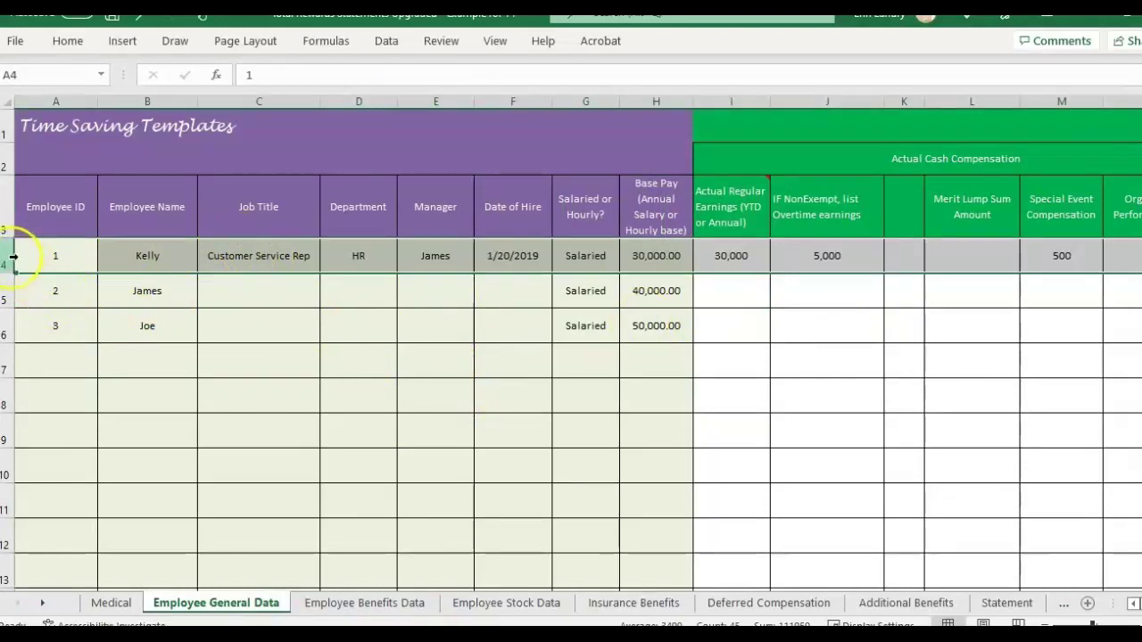
click(68, 258)
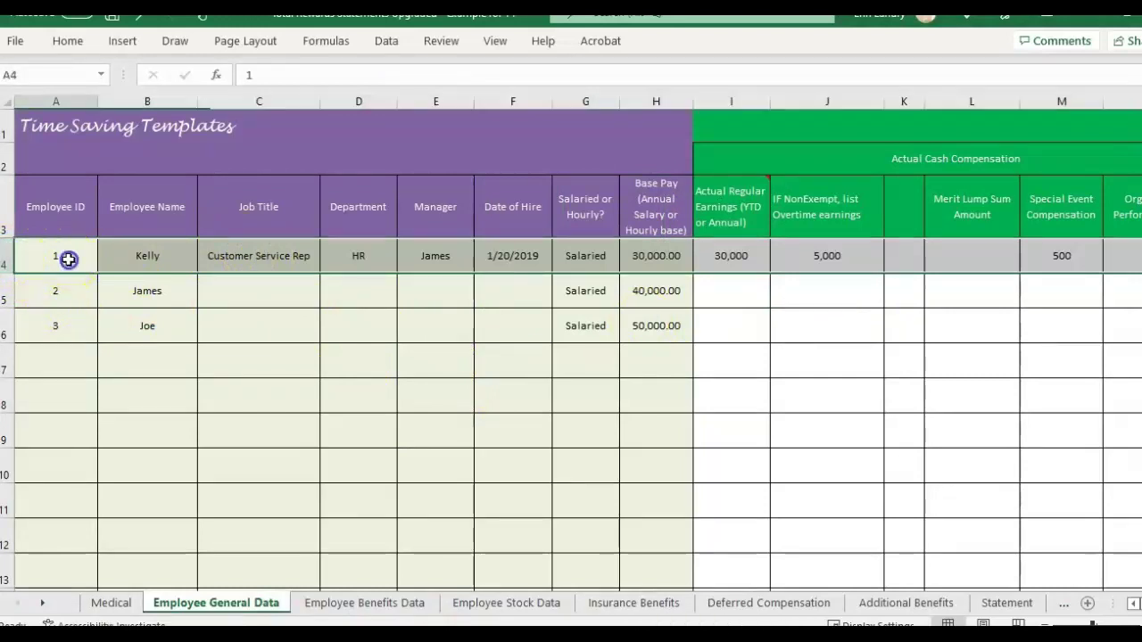
click(58, 361)
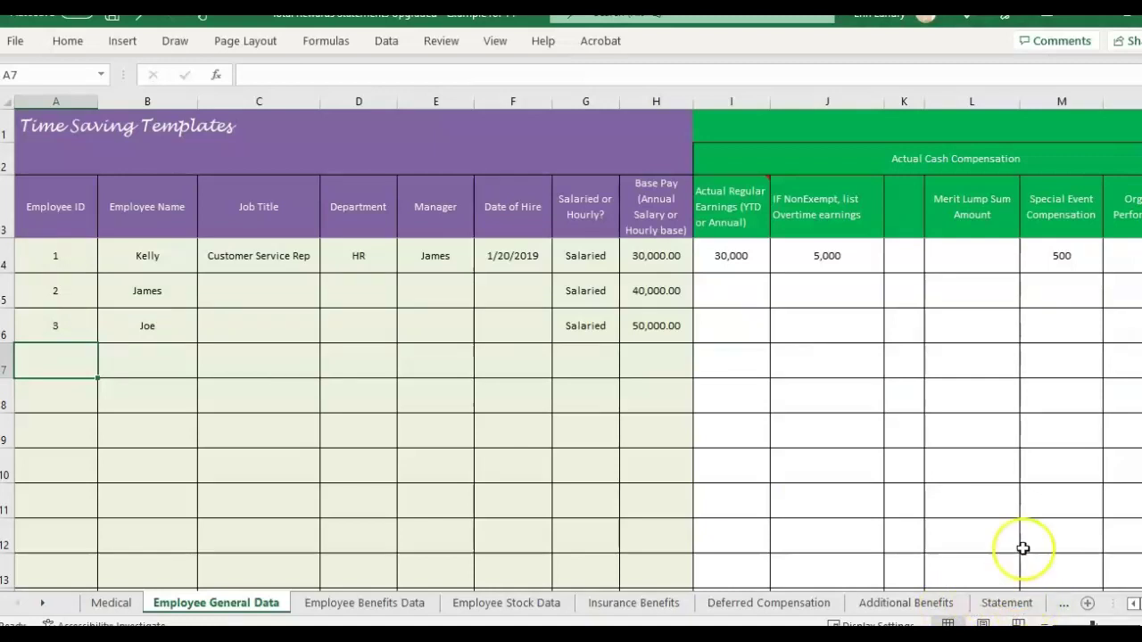
click(35, 247)
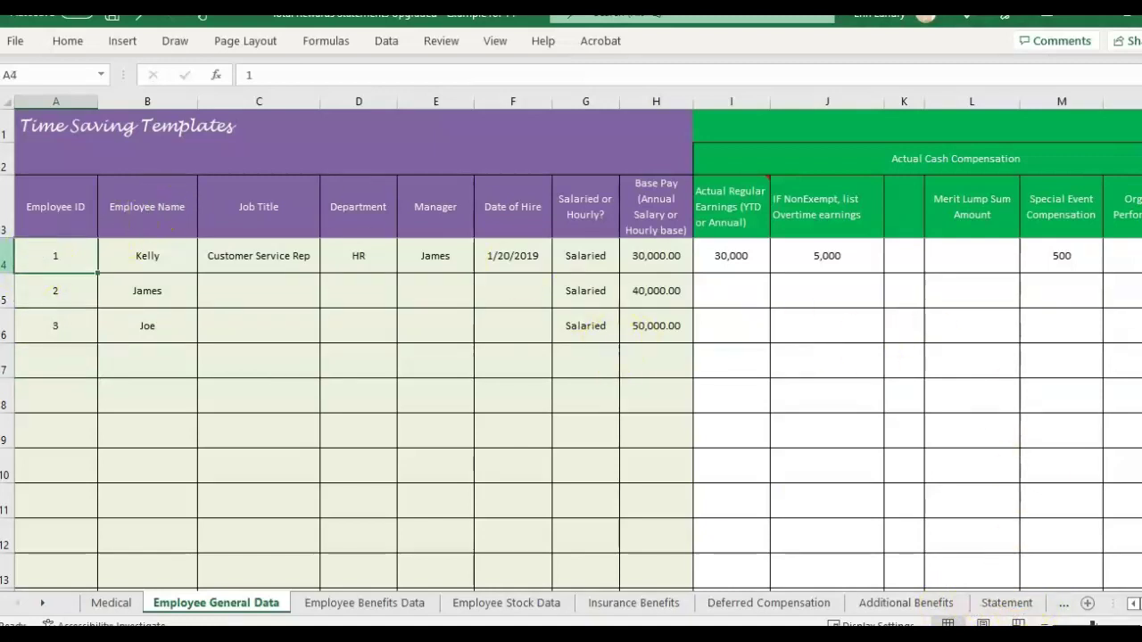
click(4, 256)
click(41, 256)
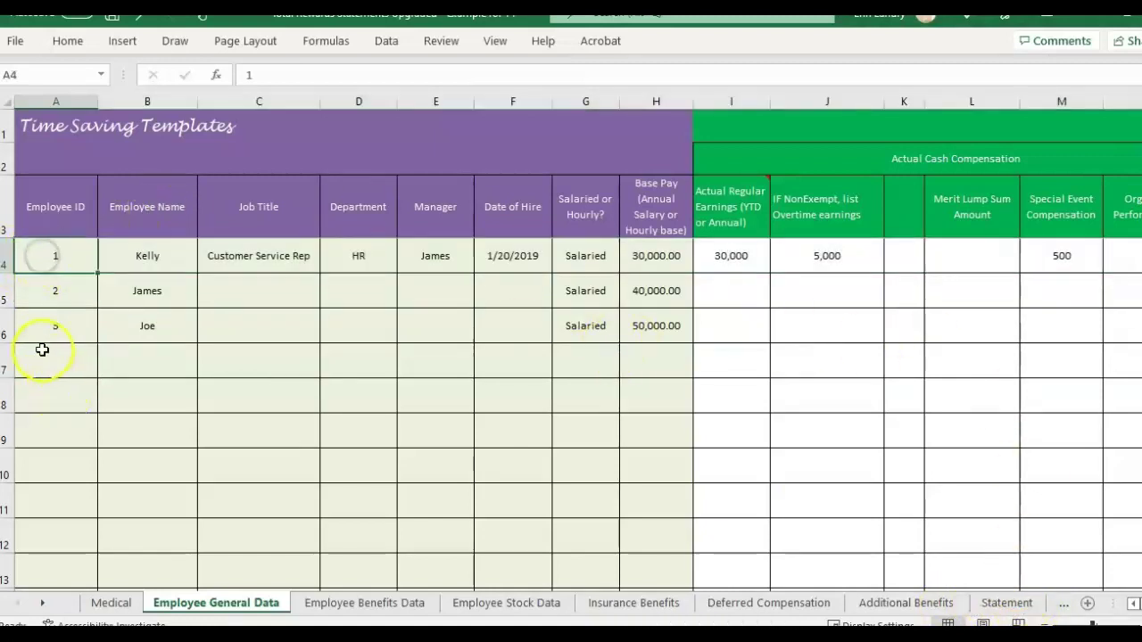
- Enter a repeated Employee ID of 1 in A7, below the existing employees
click(41, 350)
text(1)
key(Tab)
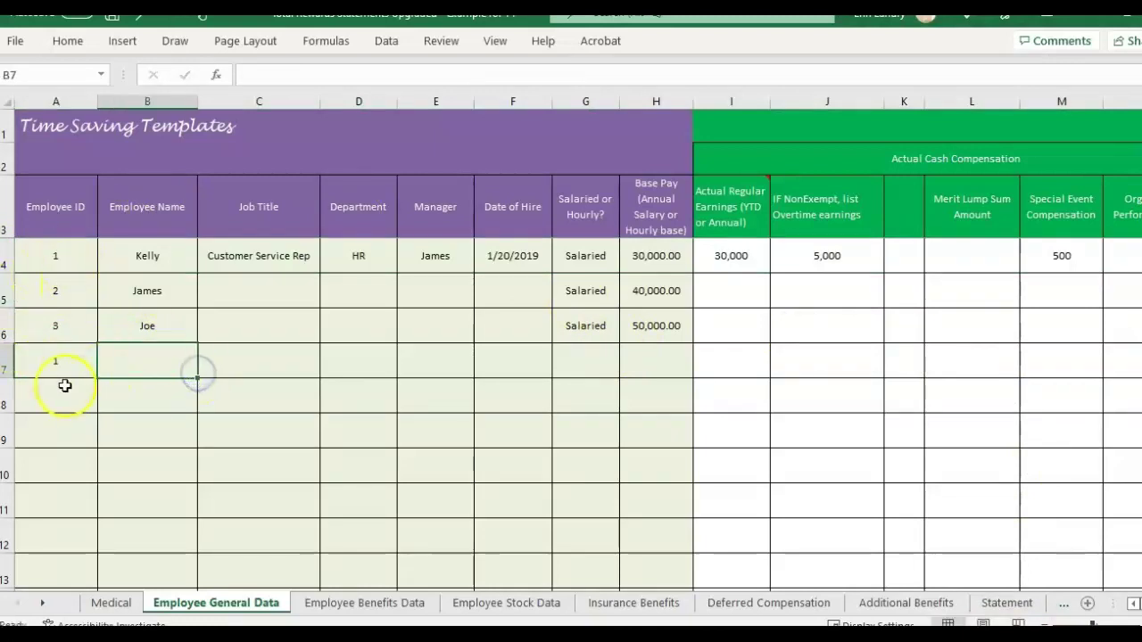
click(58, 359)
click(139, 363)
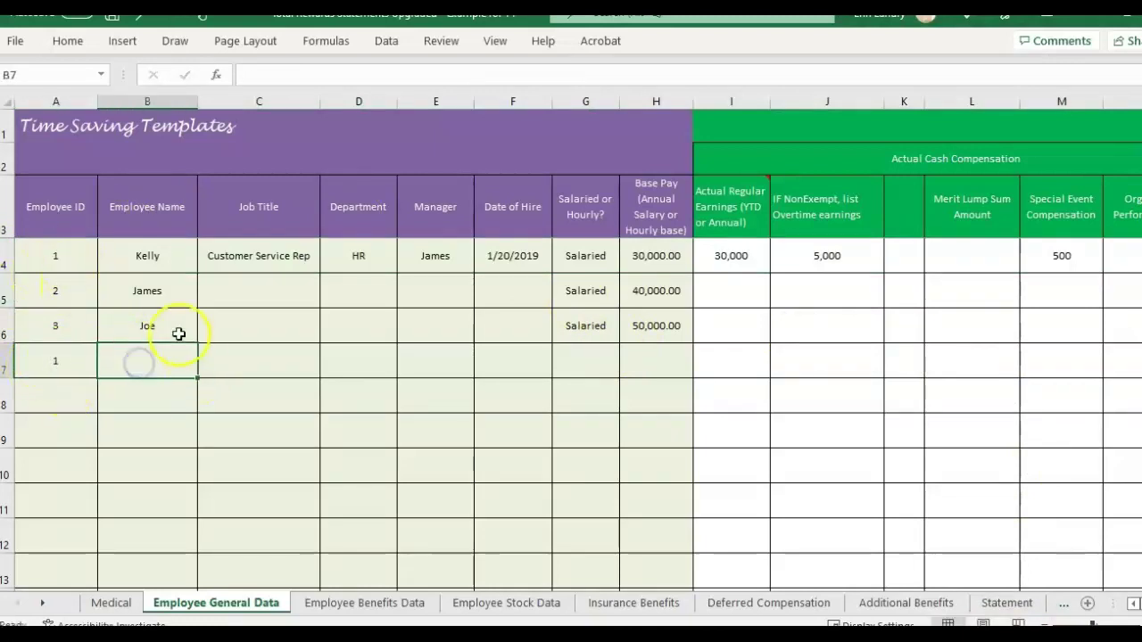
- Copy the first employee's name, job title and department from B4:D4 into row 7, starting at B7
drag(174, 258, 369, 258)
key(ctrl+c)
click(146, 360)
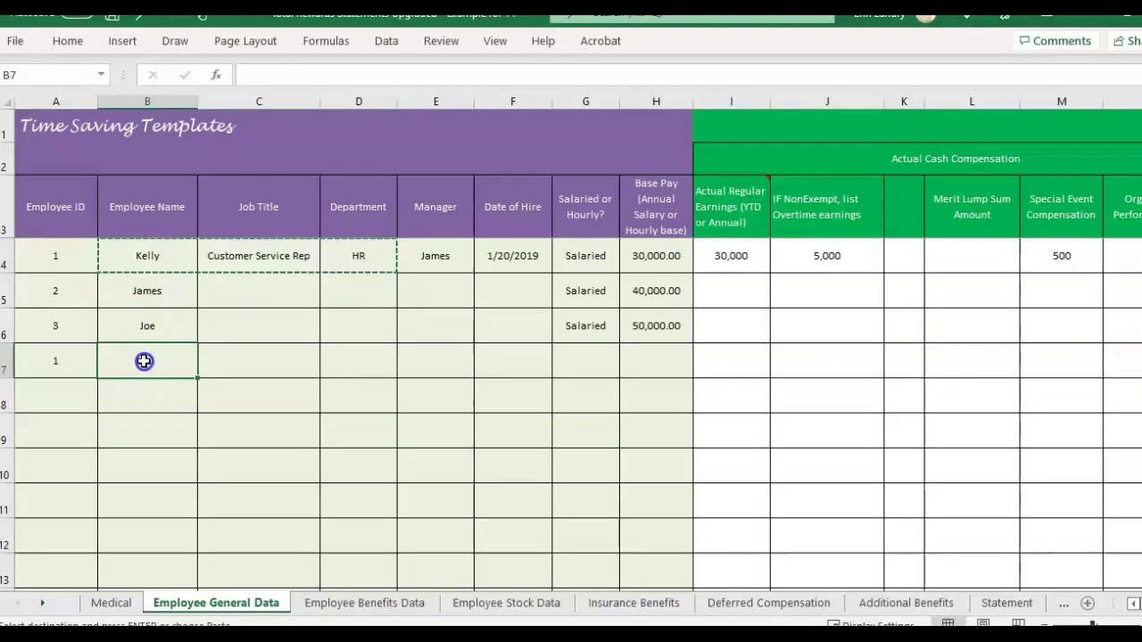
key(ctrl+v)
click(339, 362)
click(611, 358)
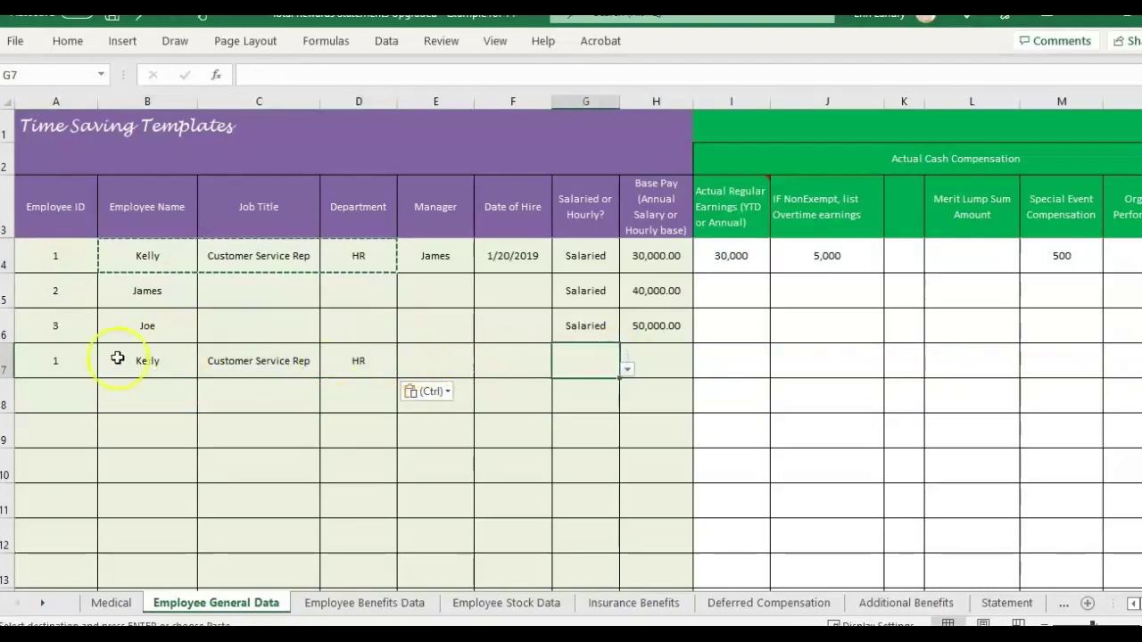
- Examine the duplicate row 7 and the cash compensation headers, then switch back to the HR sheet of the For Example workbook
click(6, 361)
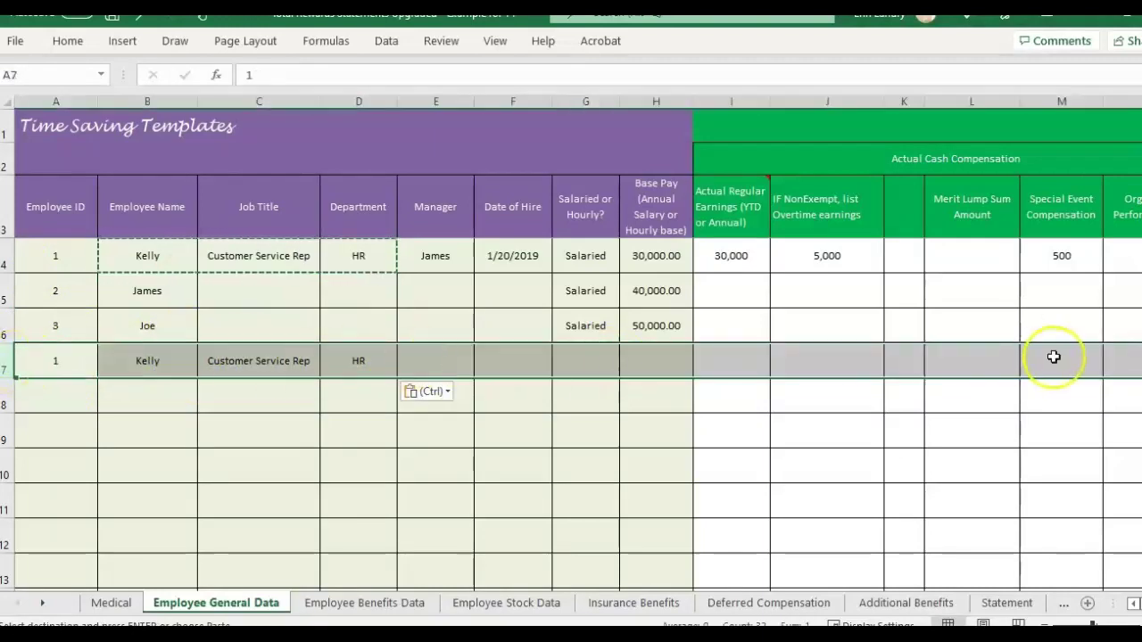
scroll(1083, 357, right, 2)
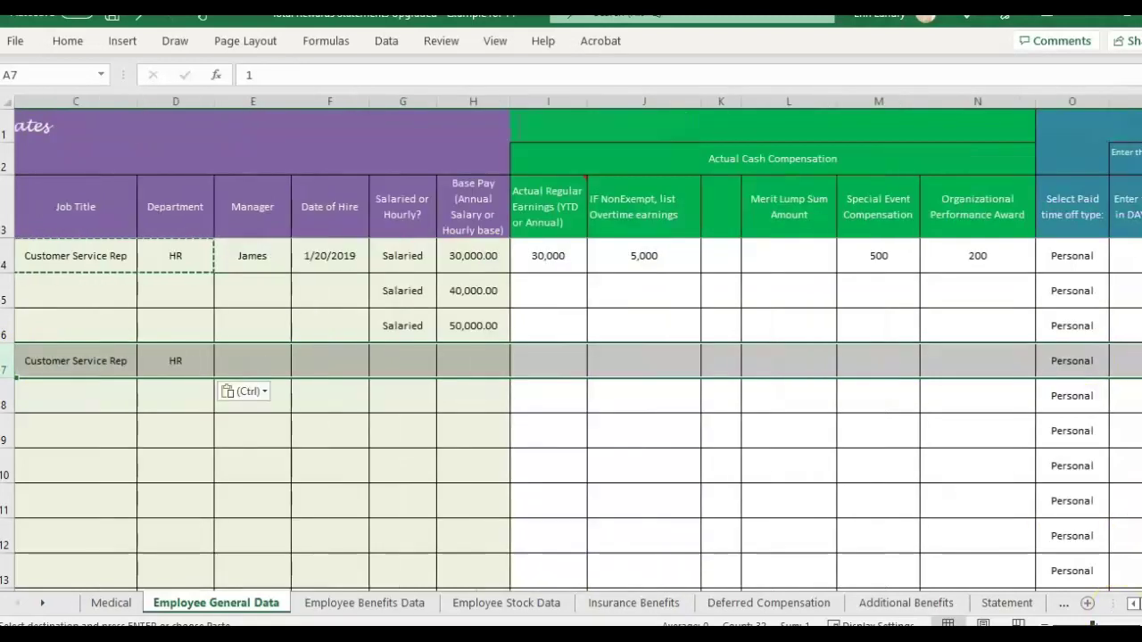
scroll(1132, 607, left, 2)
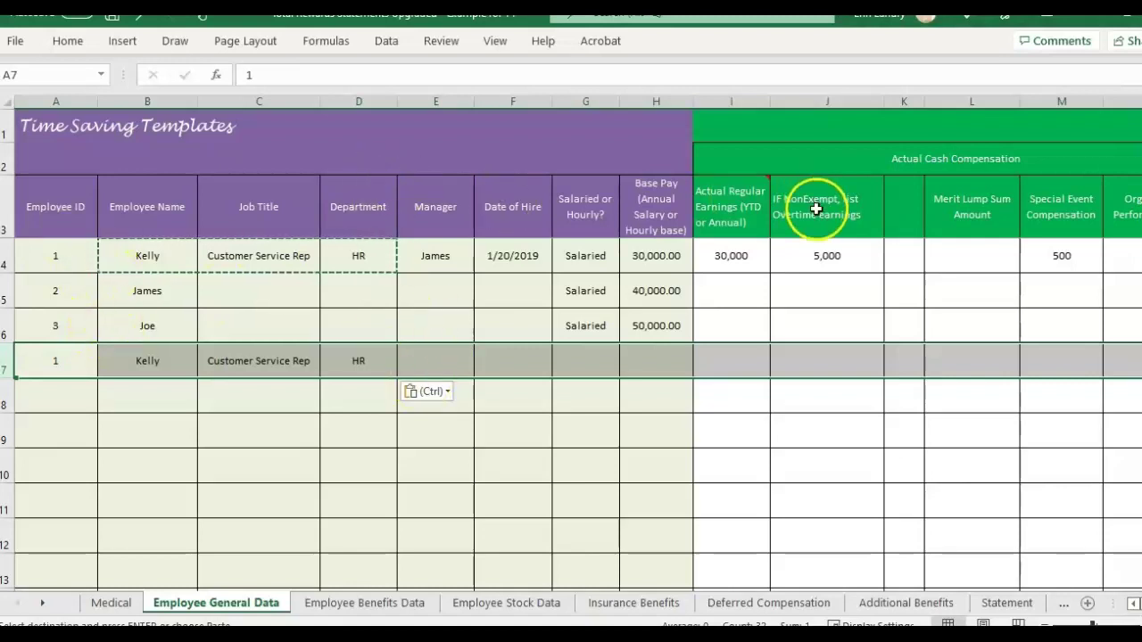
click(980, 260)
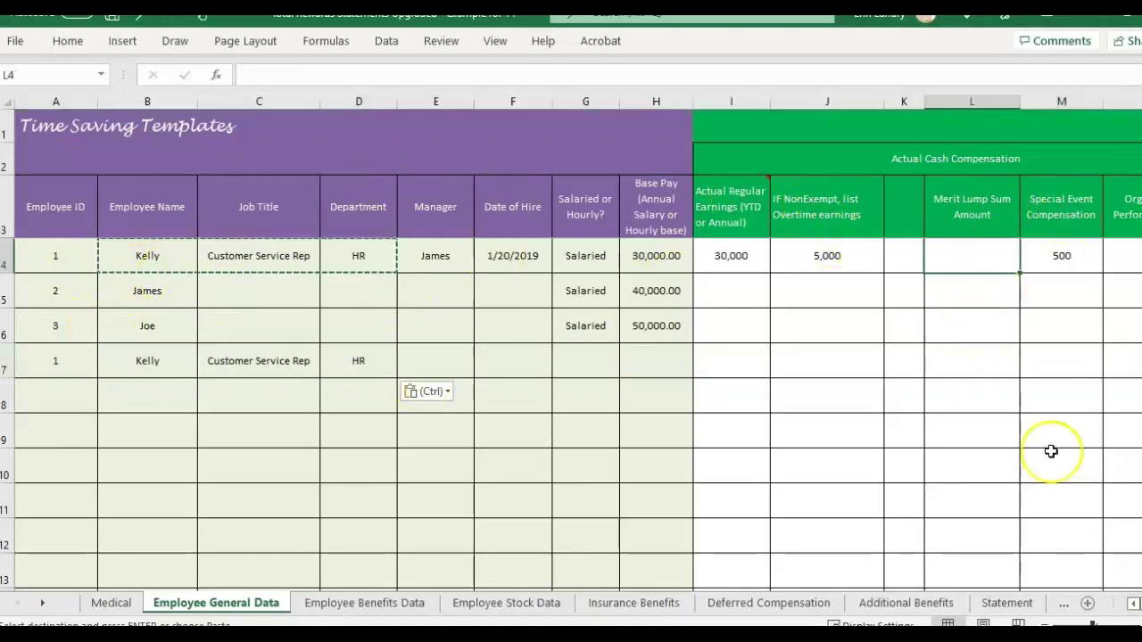
scroll(571, 357, right, 1)
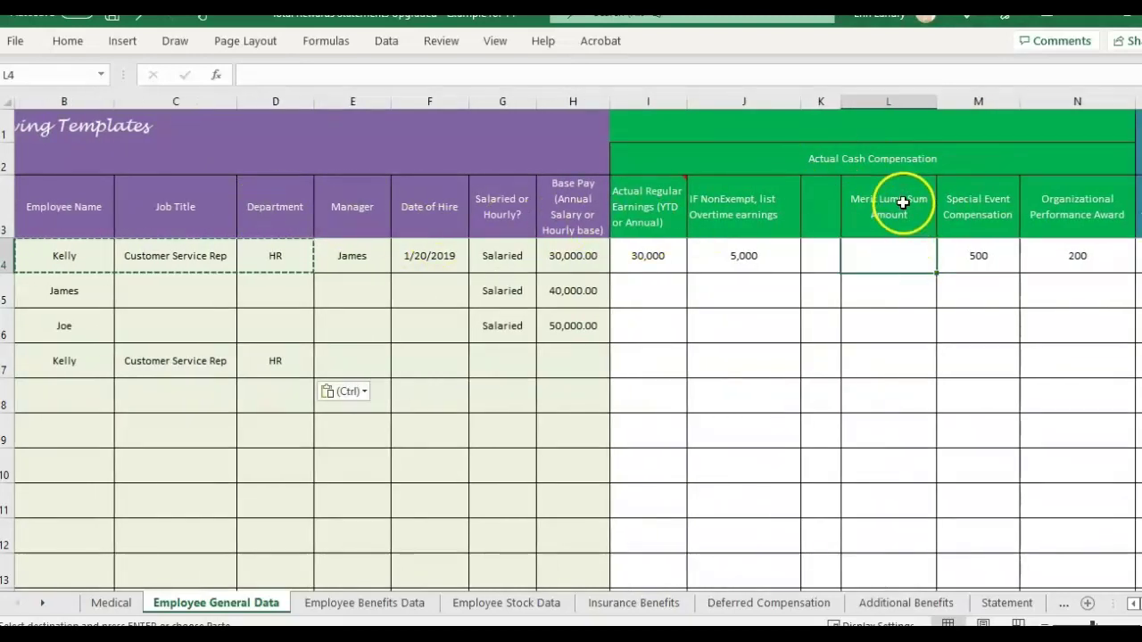
key(Up)
key(Right)
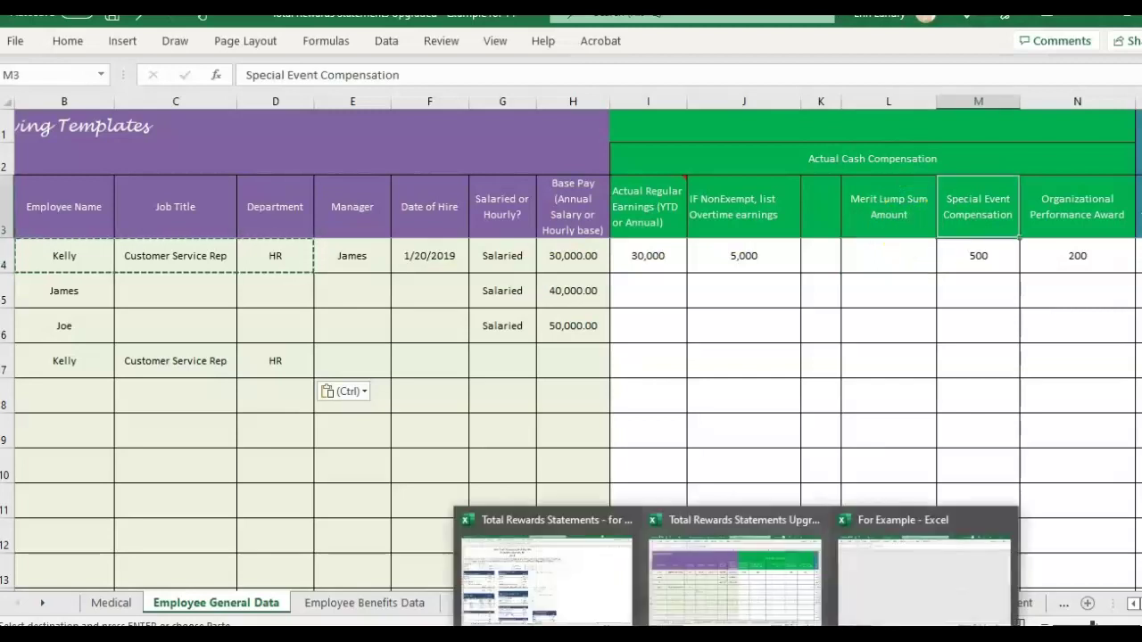
click(924, 569)
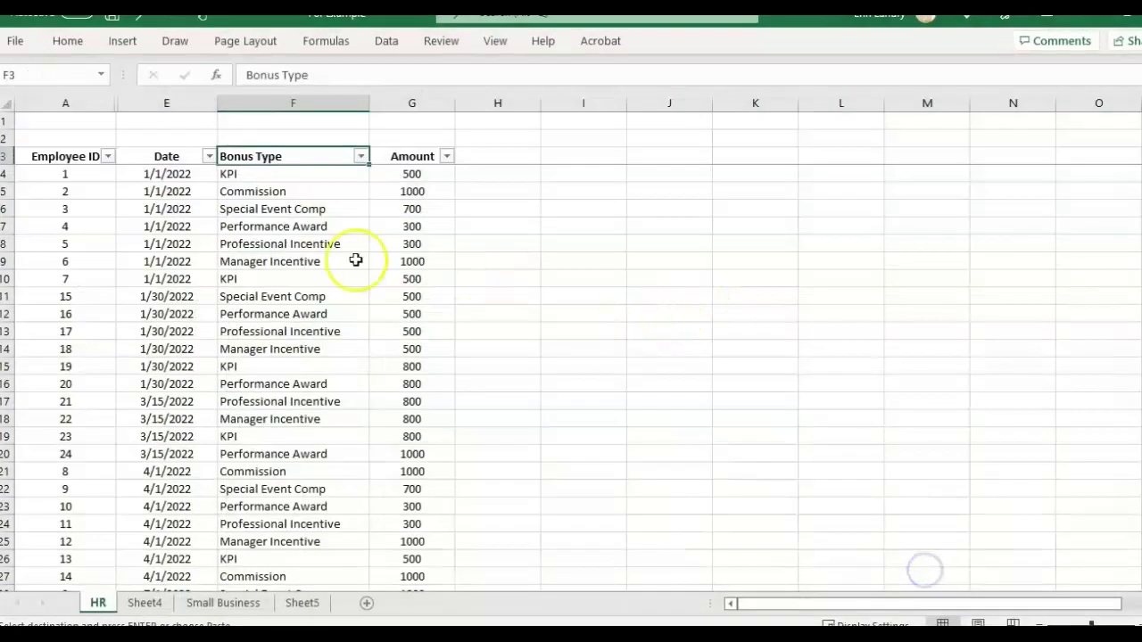
- Examine the HR sheet's headers and Bonus Type filter choices, and the unique bonus types in A4:A9 of Sheet4
click(339, 259)
click(323, 152)
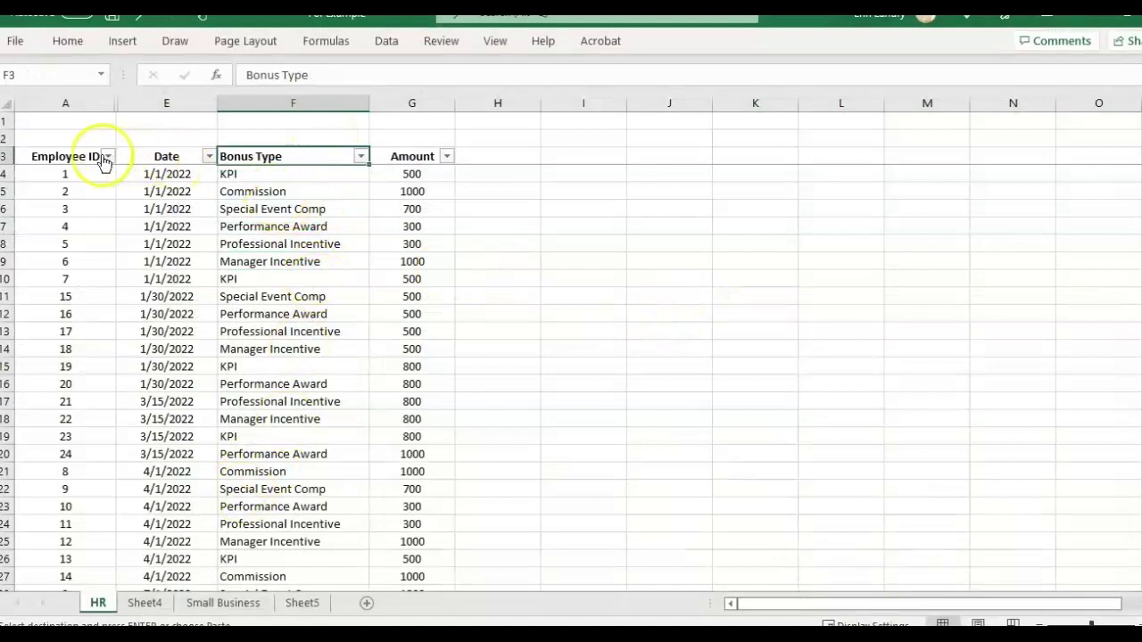
drag(94, 159, 438, 150)
click(85, 179)
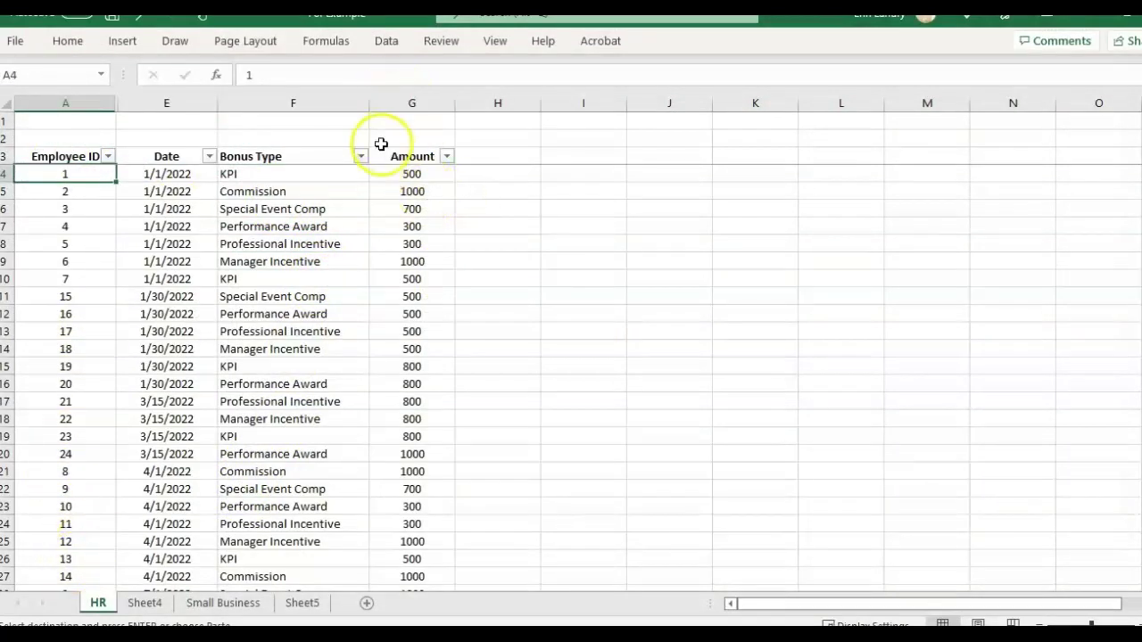
click(314, 154)
click(360, 160)
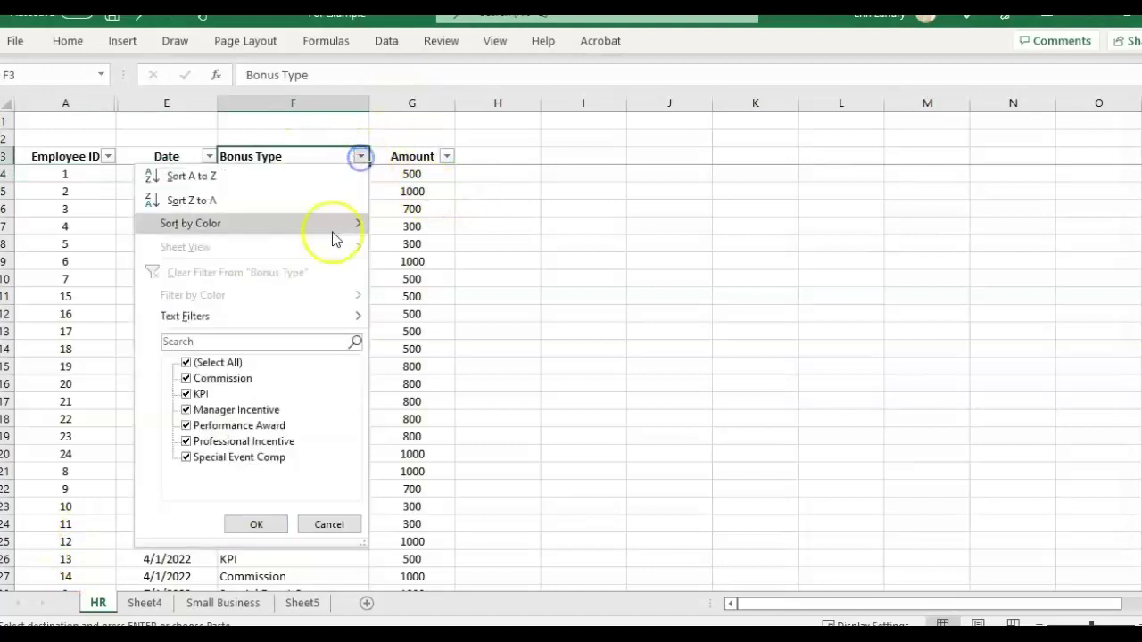
click(145, 603)
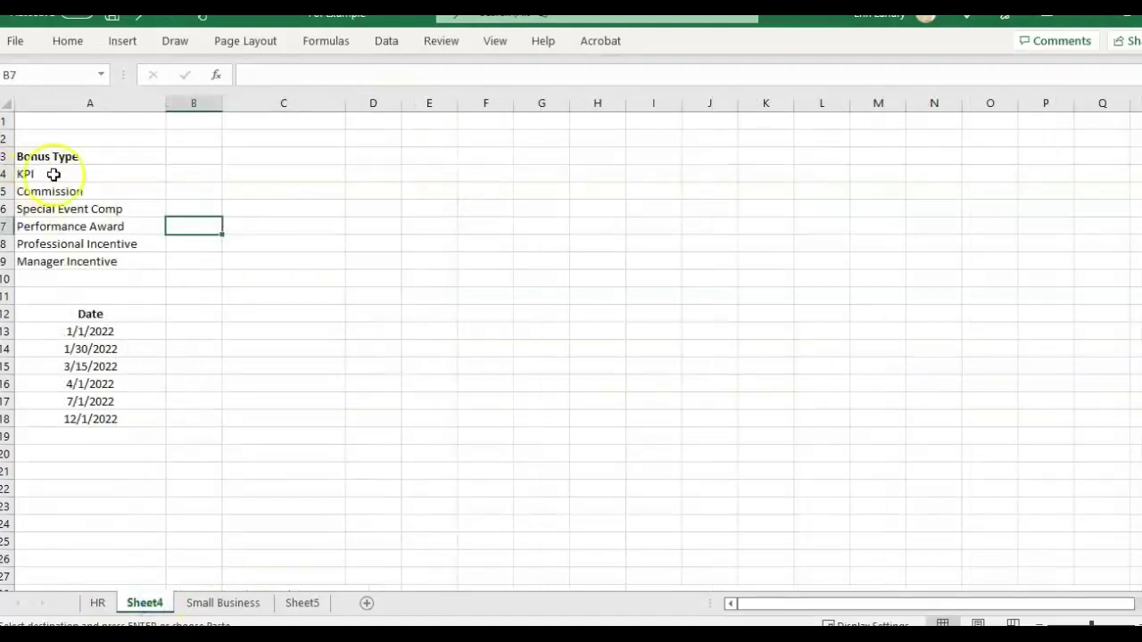
drag(54, 173, 71, 261)
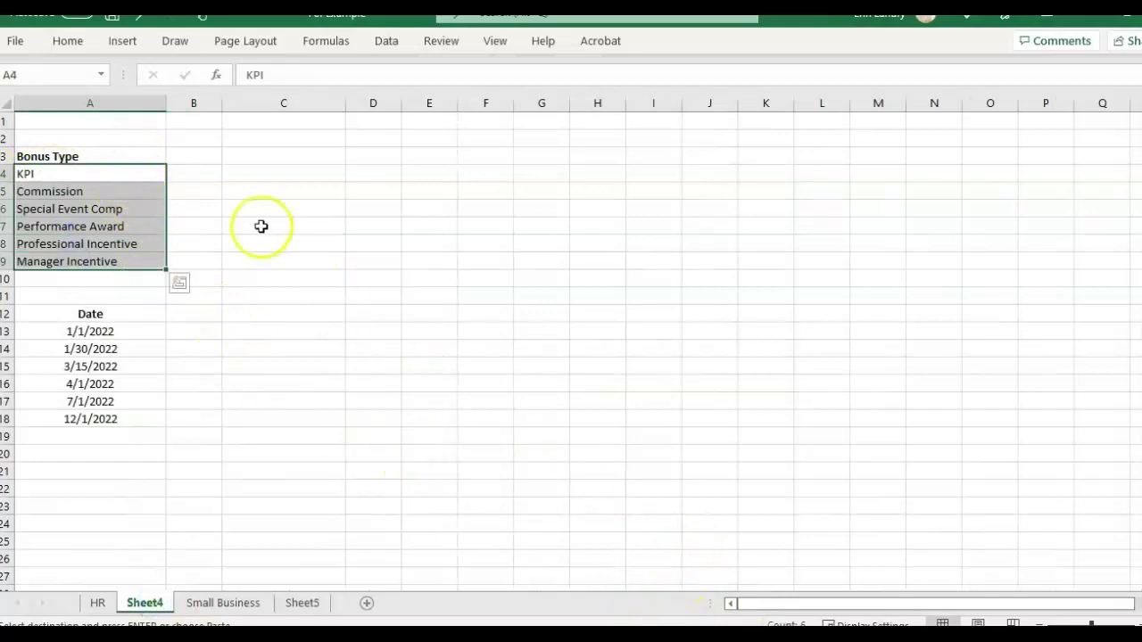
- Switch to the Total Rewards template and examine the bonus headers L3:N3 and the perk name headers on Additional Benefits
click(736, 556)
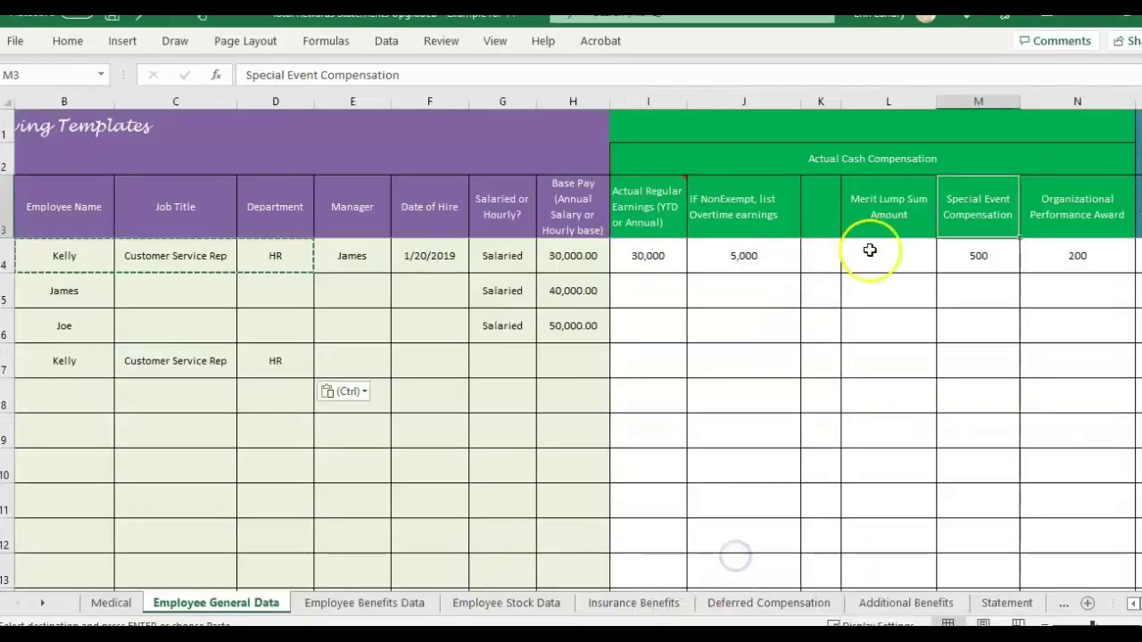
drag(883, 214, 1090, 194)
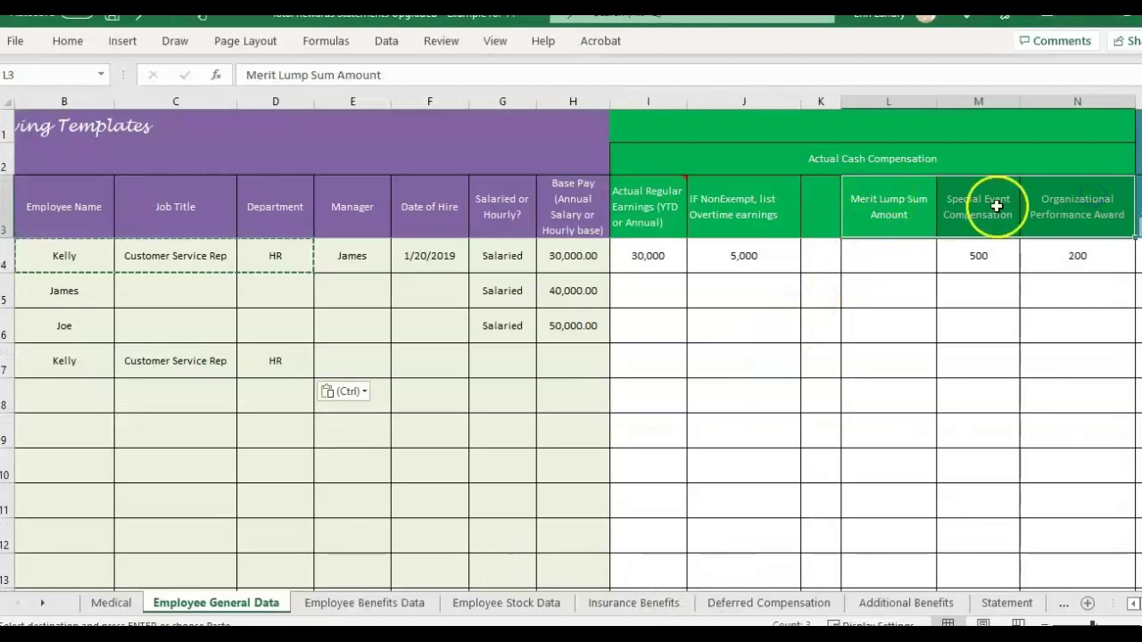
click(923, 604)
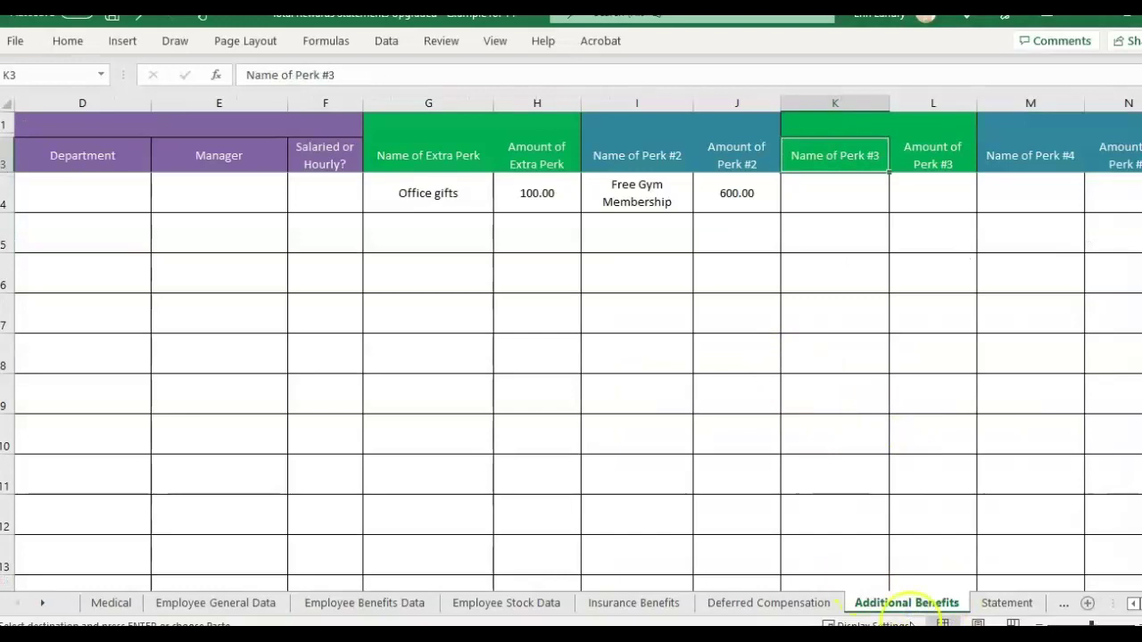
click(437, 158)
click(854, 153)
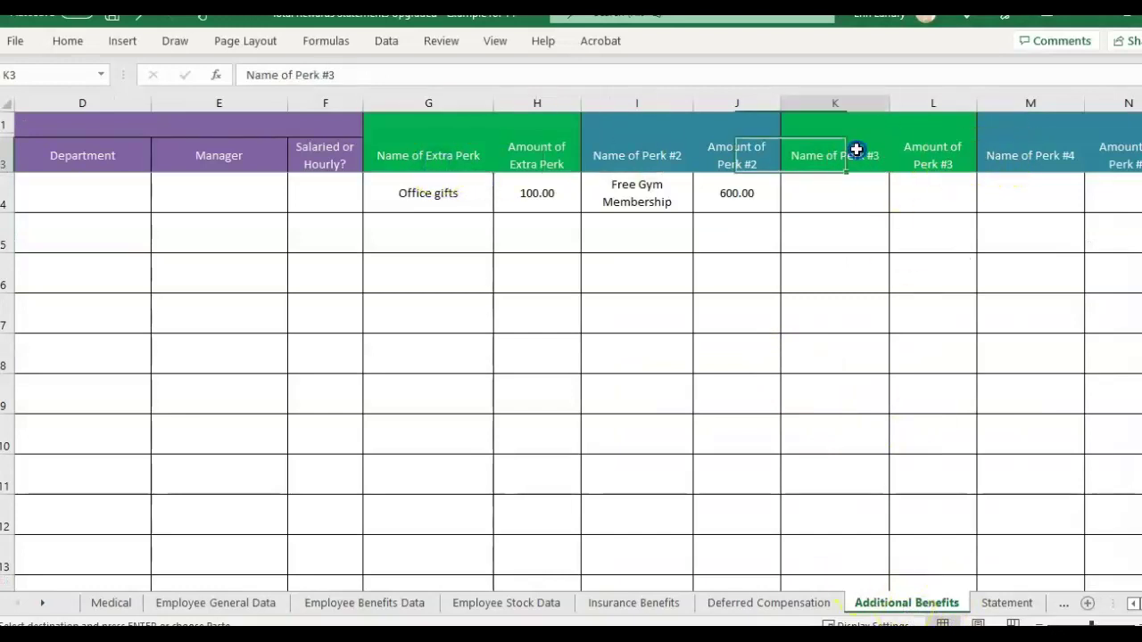
click(922, 193)
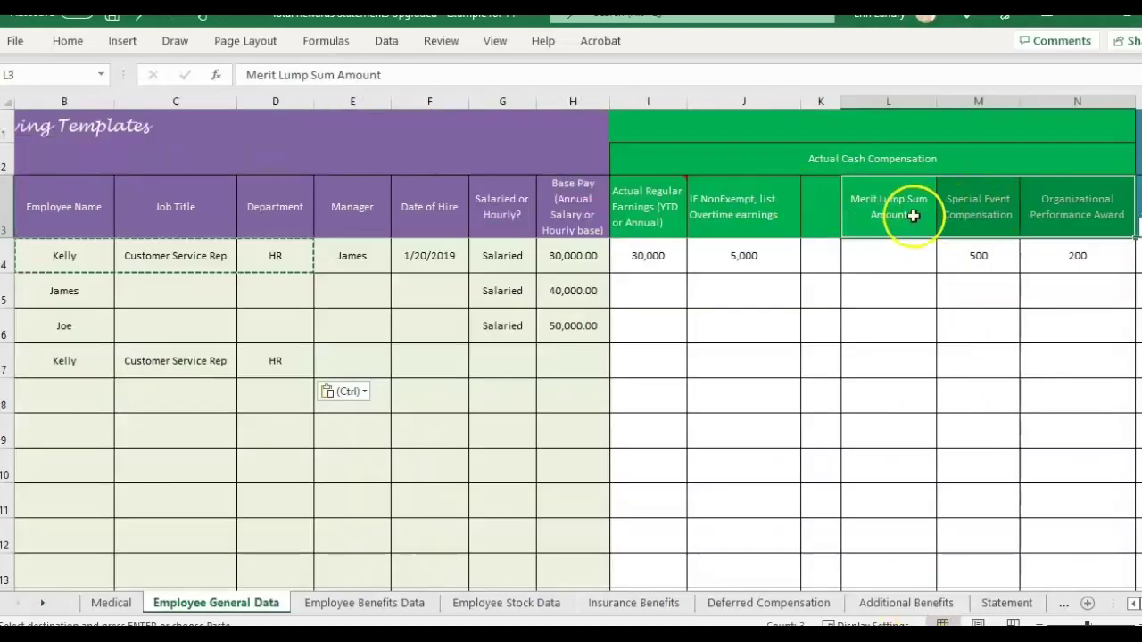
- Replace the Merit Lump Sum Amount header in L3 of Employee General Data with KPI
click(914, 215)
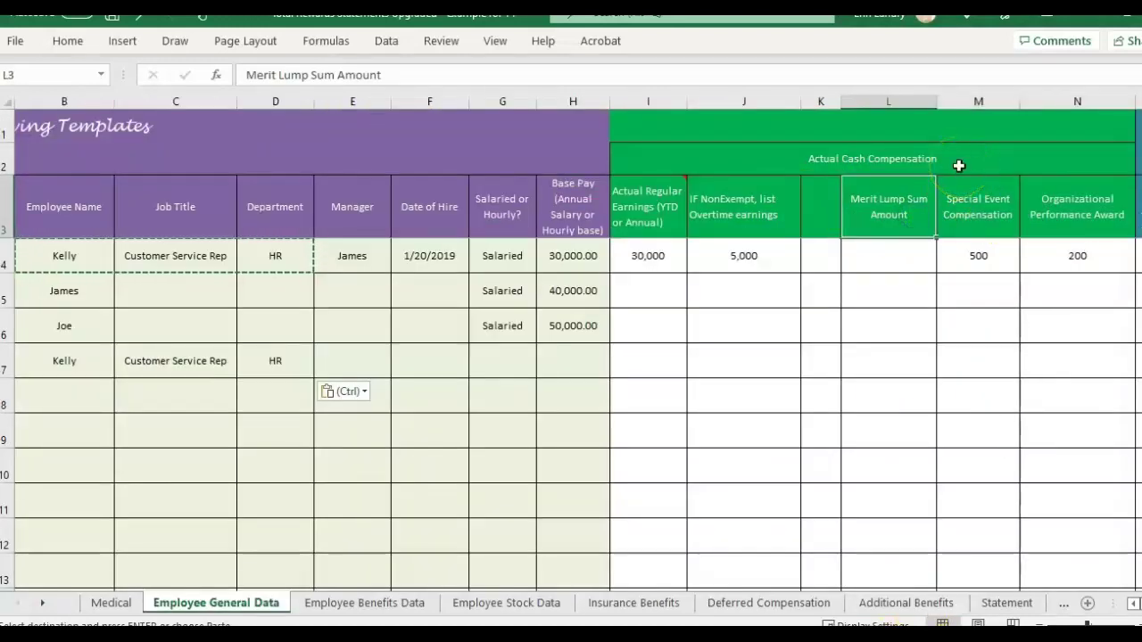
text(KPI)
key(Tab)
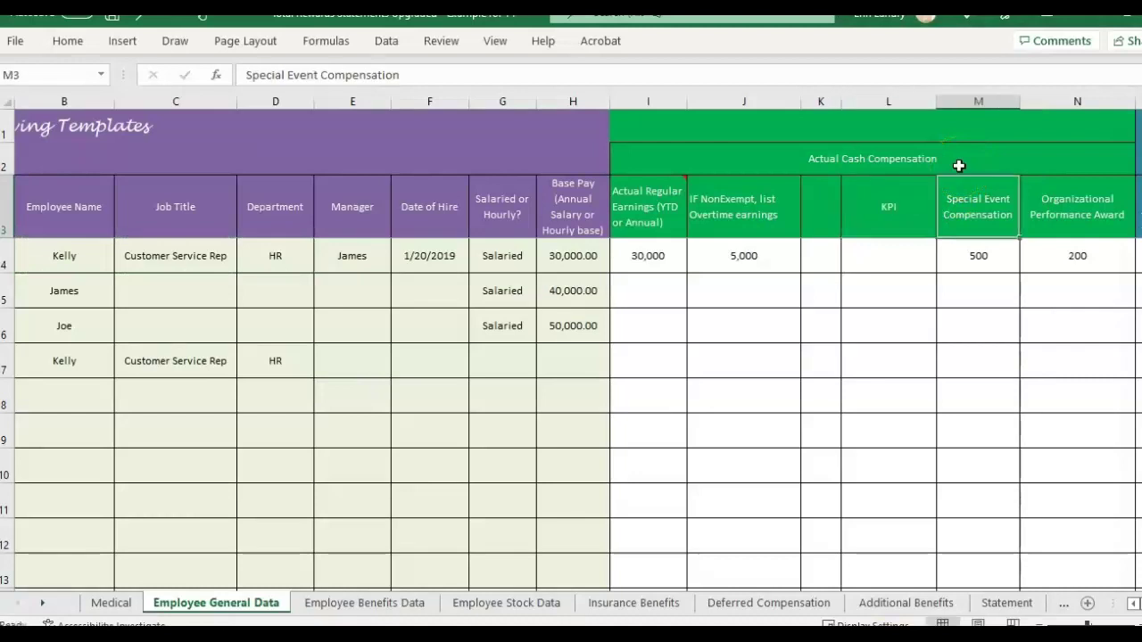
- Check the bonus types on Sheet4 of For Example and rename the template headers M3 and N3 to Commission and Special Event
mouse_move(756, 604)
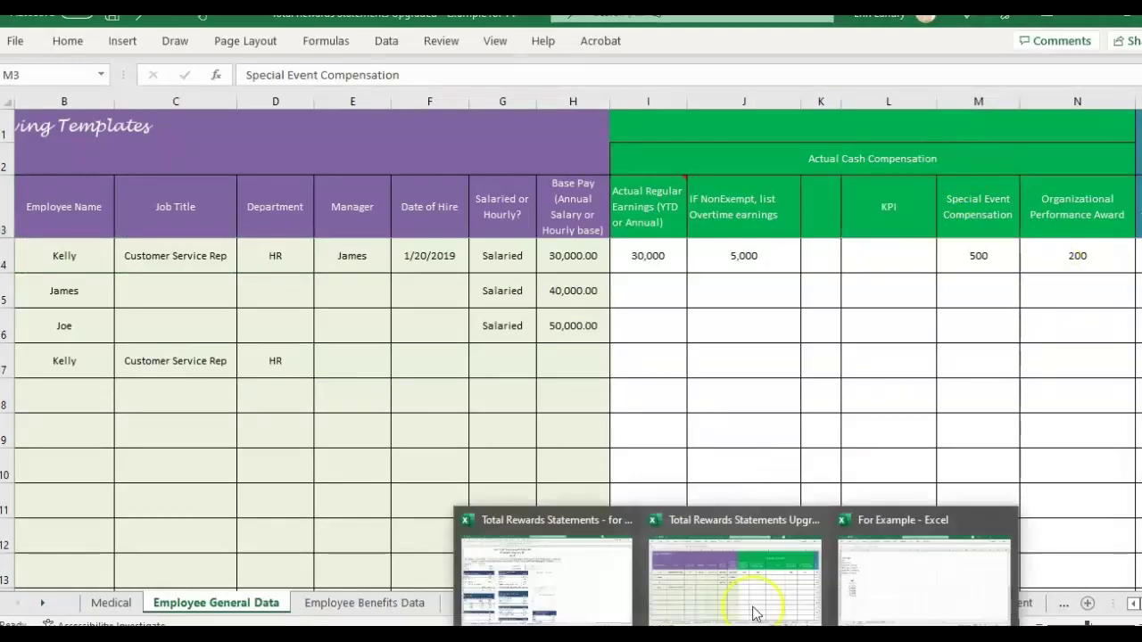
click(895, 588)
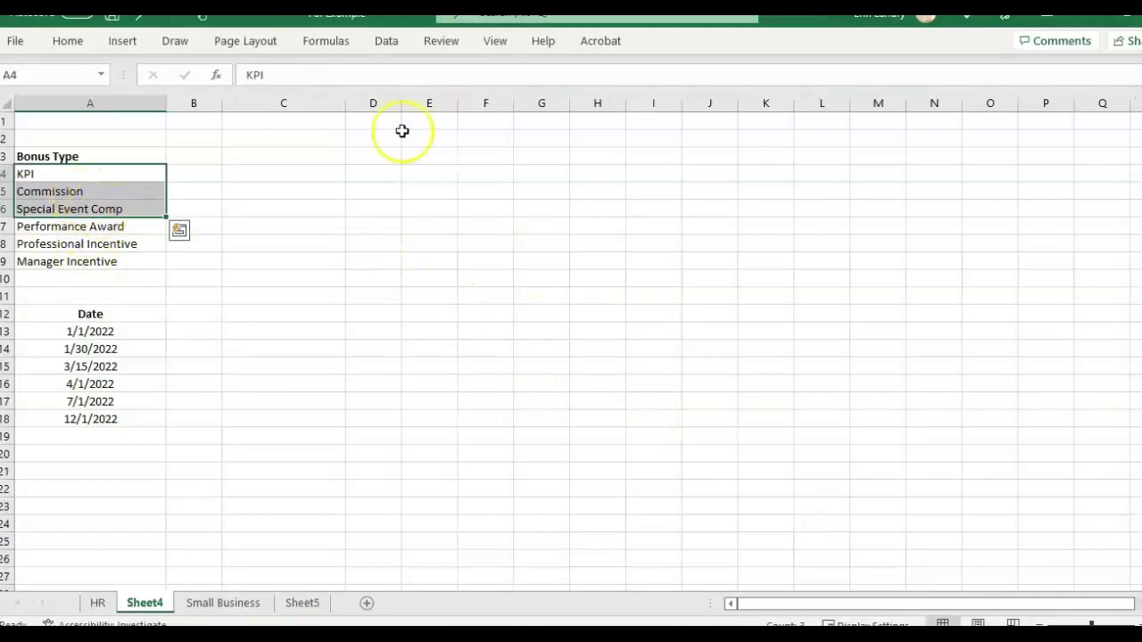
key(Escape)
key(alt+Tab)
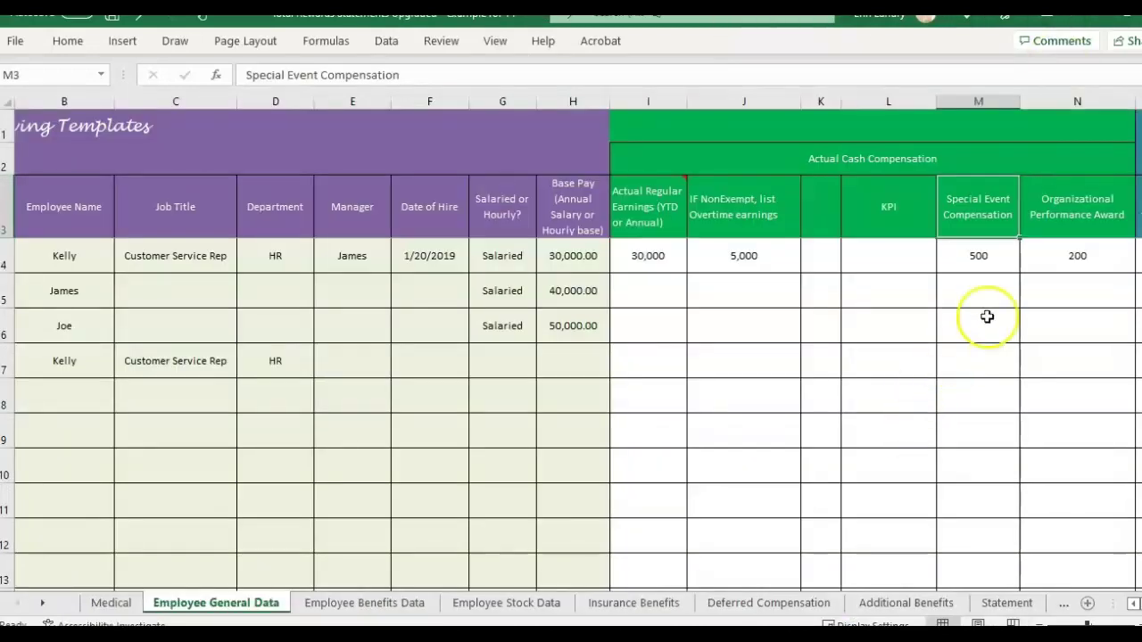
click(303, 205)
click(887, 219)
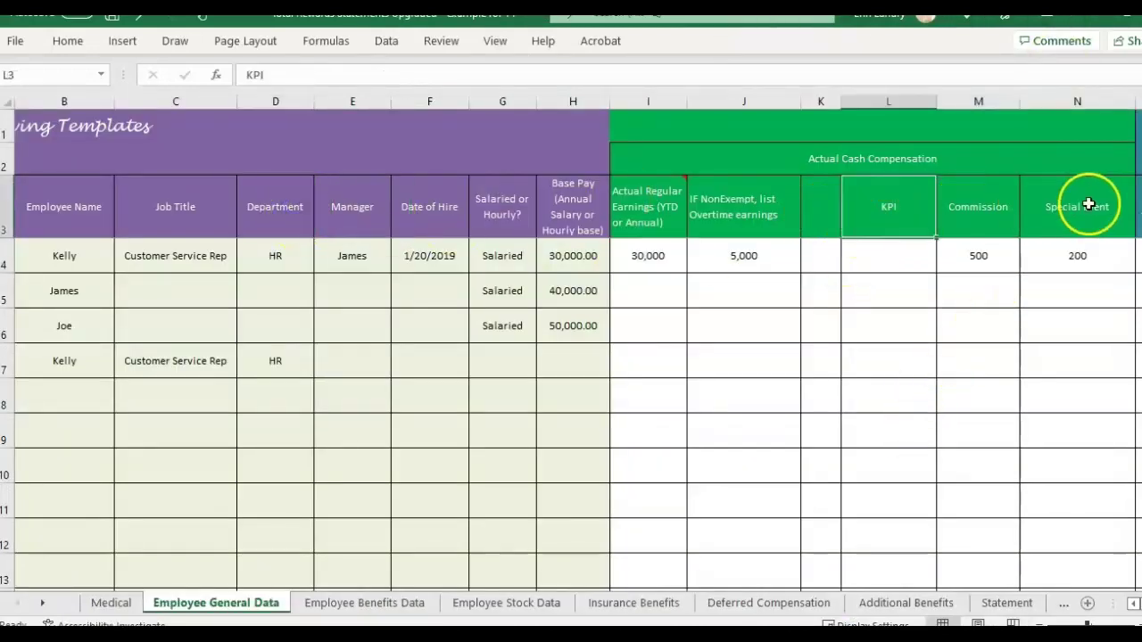
- Switch back to the For Example workbook and compare the HR sheet's bonus records with the unique bonus types on Sheet4
key(alt+Tab)
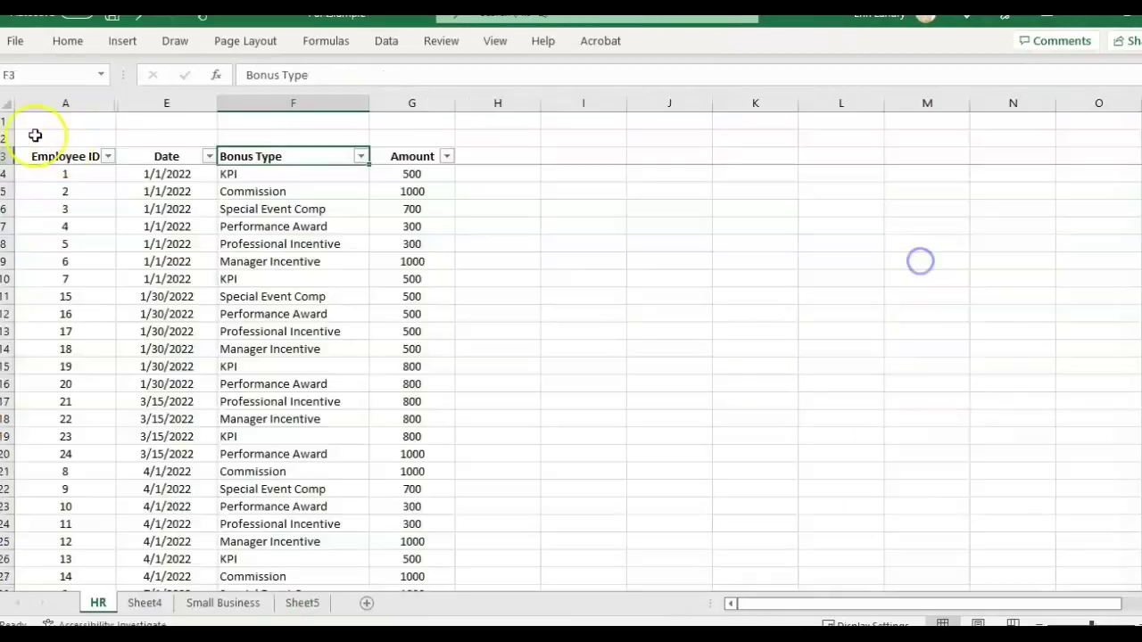
click(30, 153)
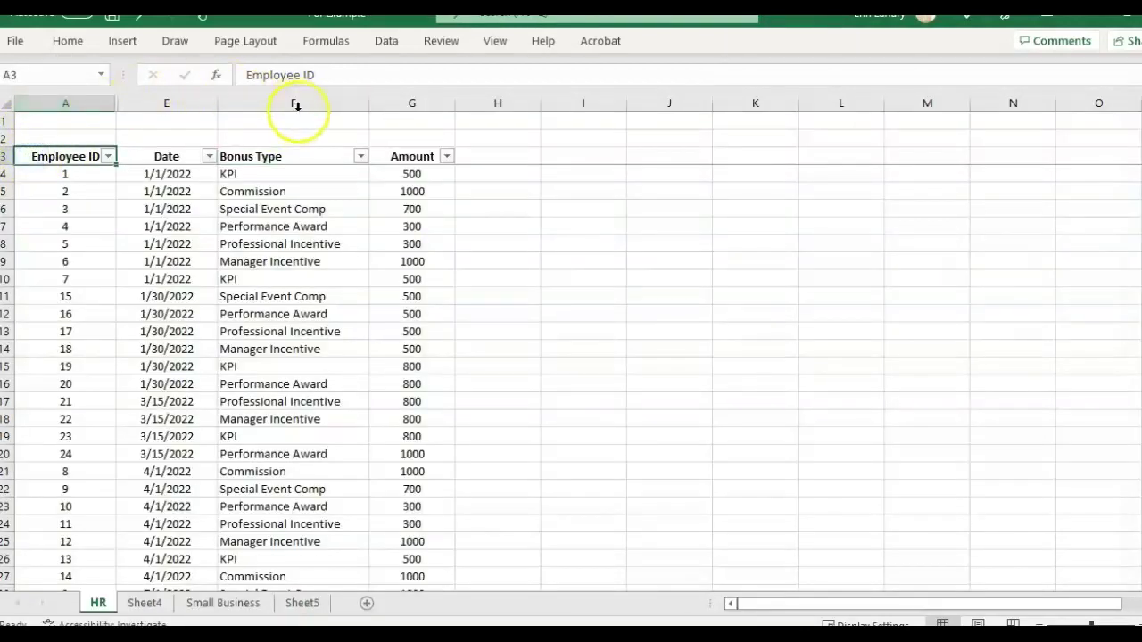
shift+click(378, 179)
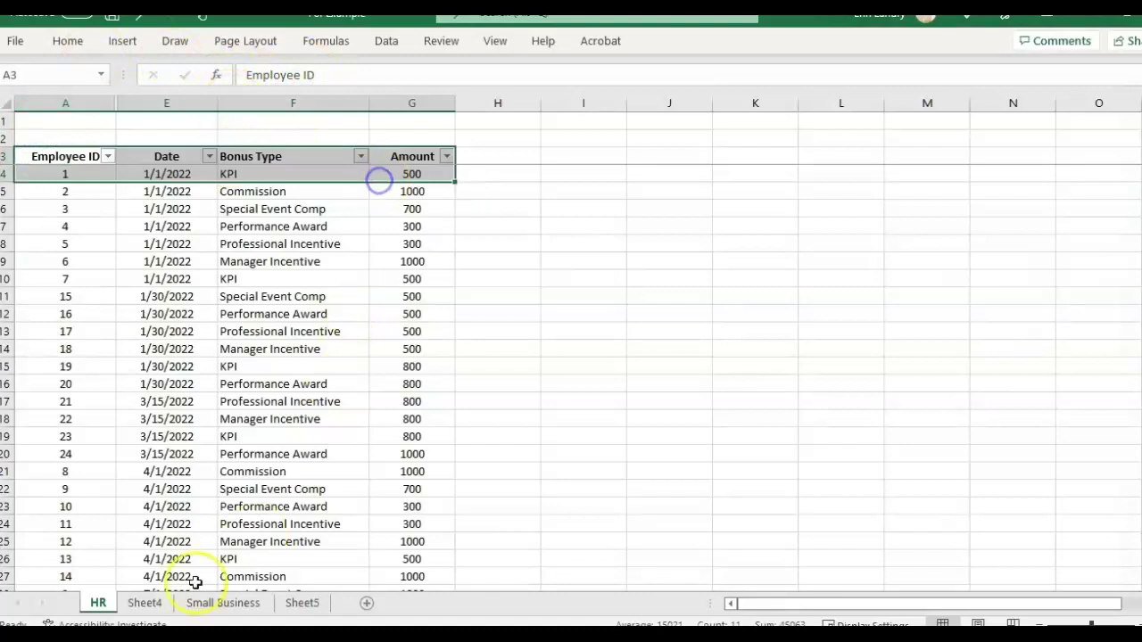
click(153, 604)
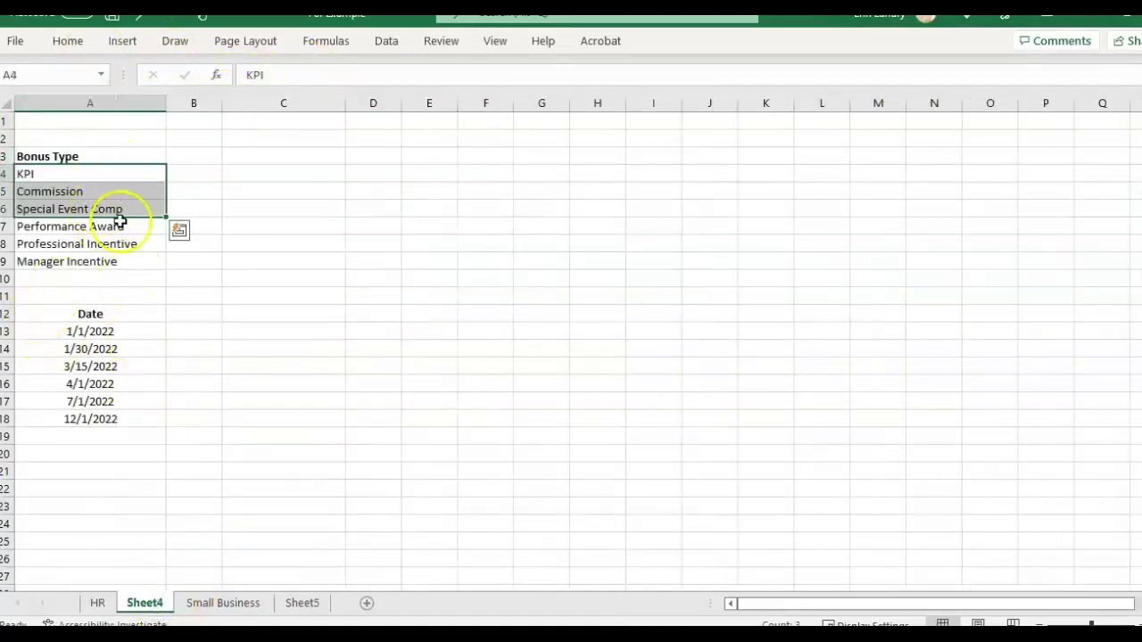
click(100, 604)
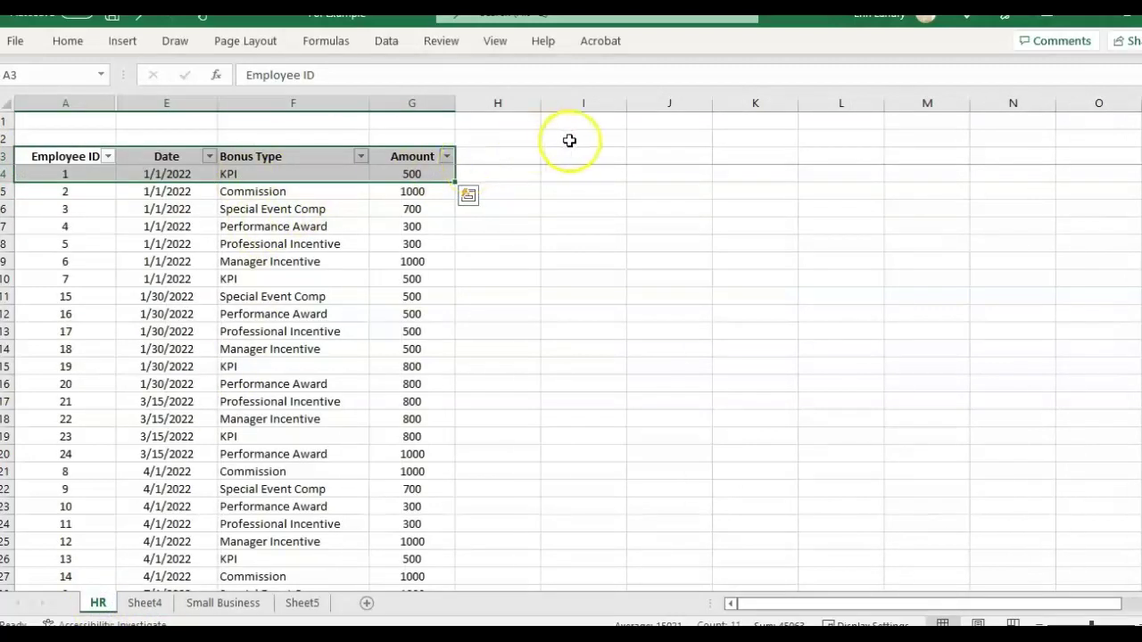
click(145, 603)
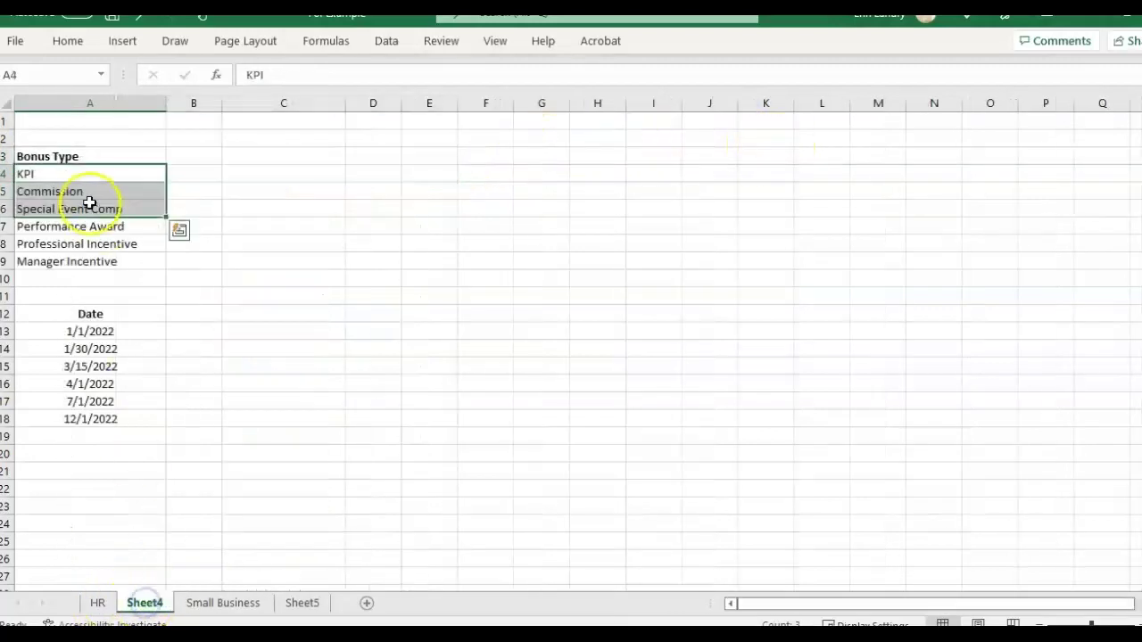
click(96, 178)
click(183, 171)
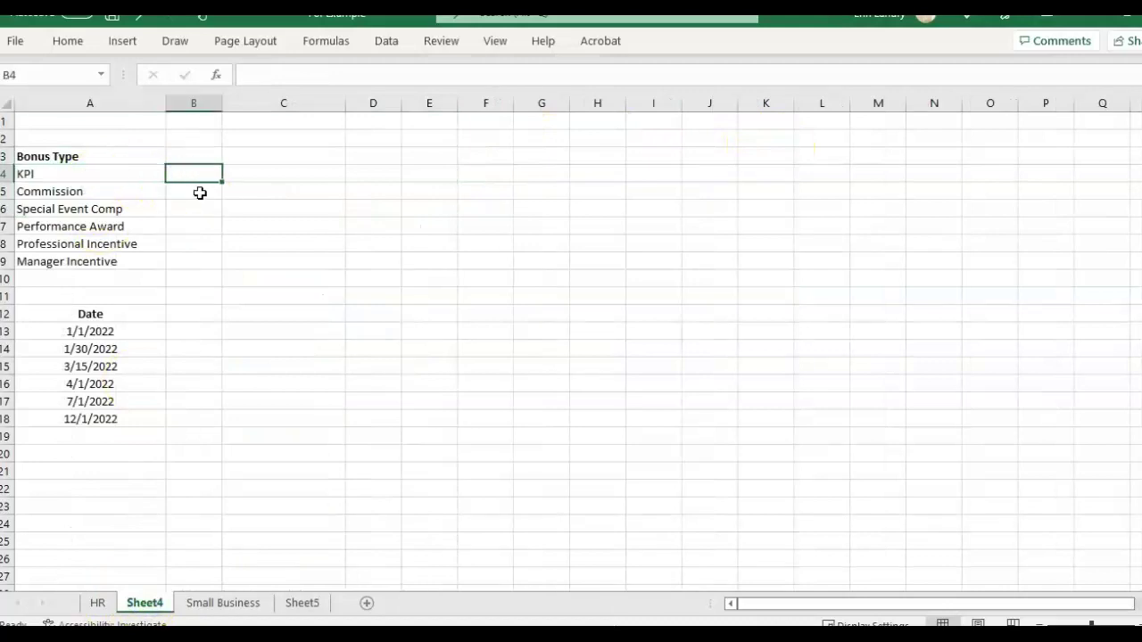
click(200, 191)
click(150, 191)
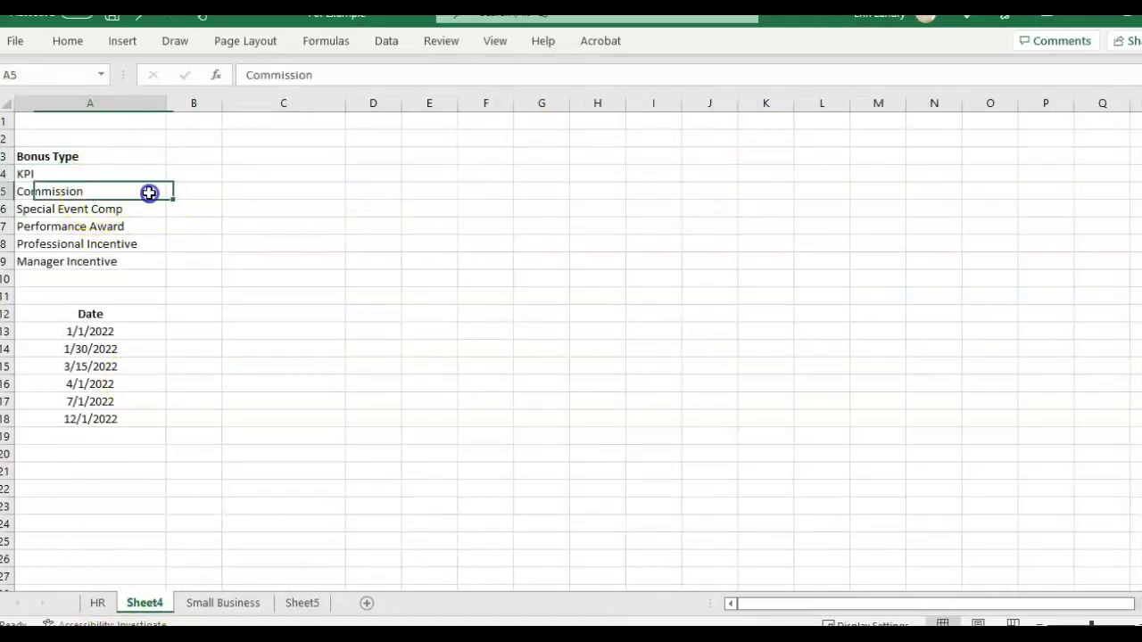
click(200, 210)
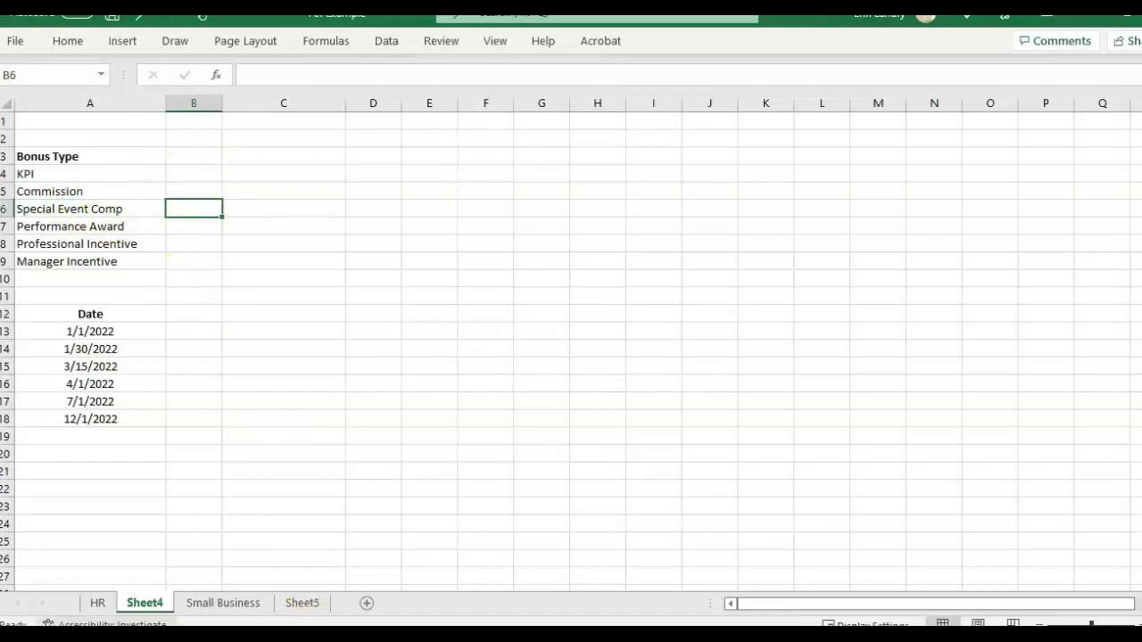
- Create a PivotTable on a new worksheet from the full HR data range A3:G51
click(97, 603)
key(Right)
key(Left)
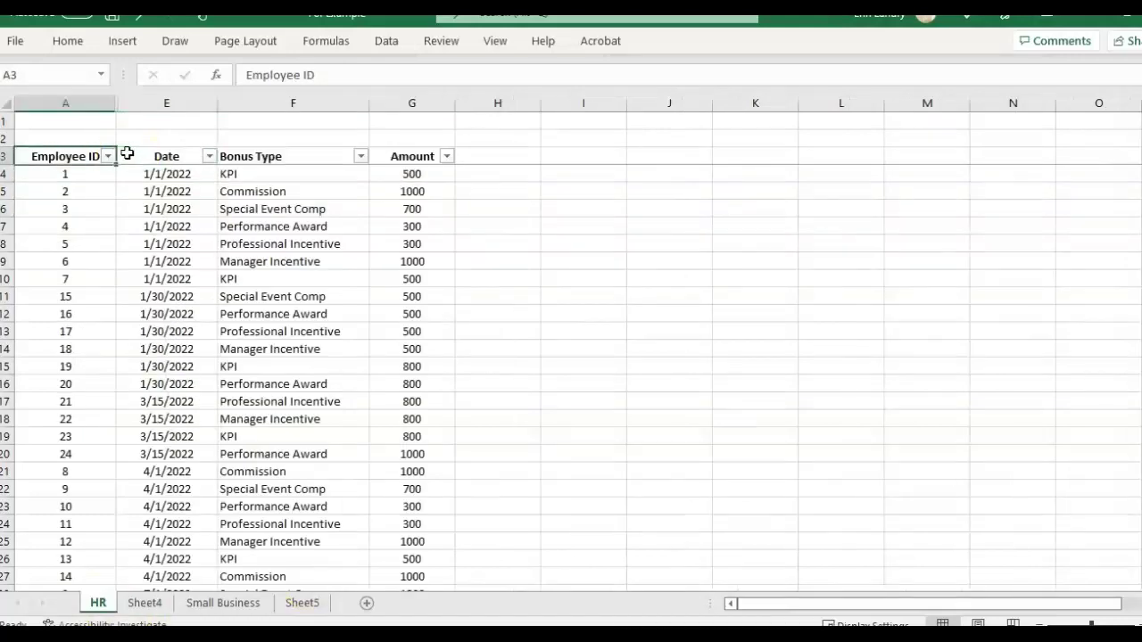
key(ctrl+shift+Right)
key(ctrl+shift+Down)
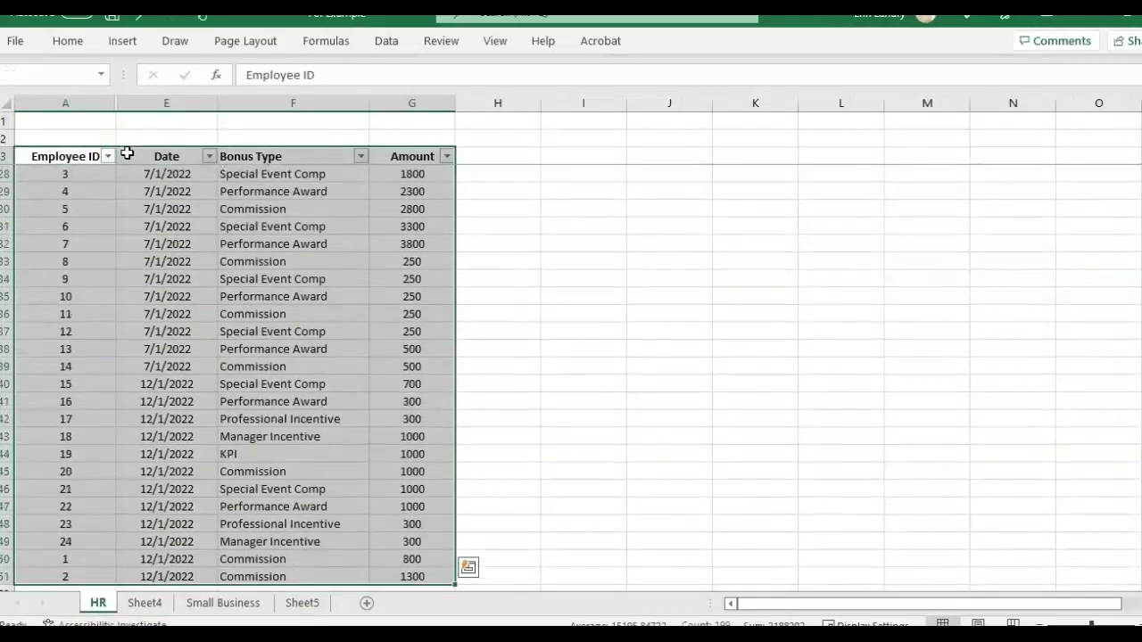
click(122, 41)
click(17, 77)
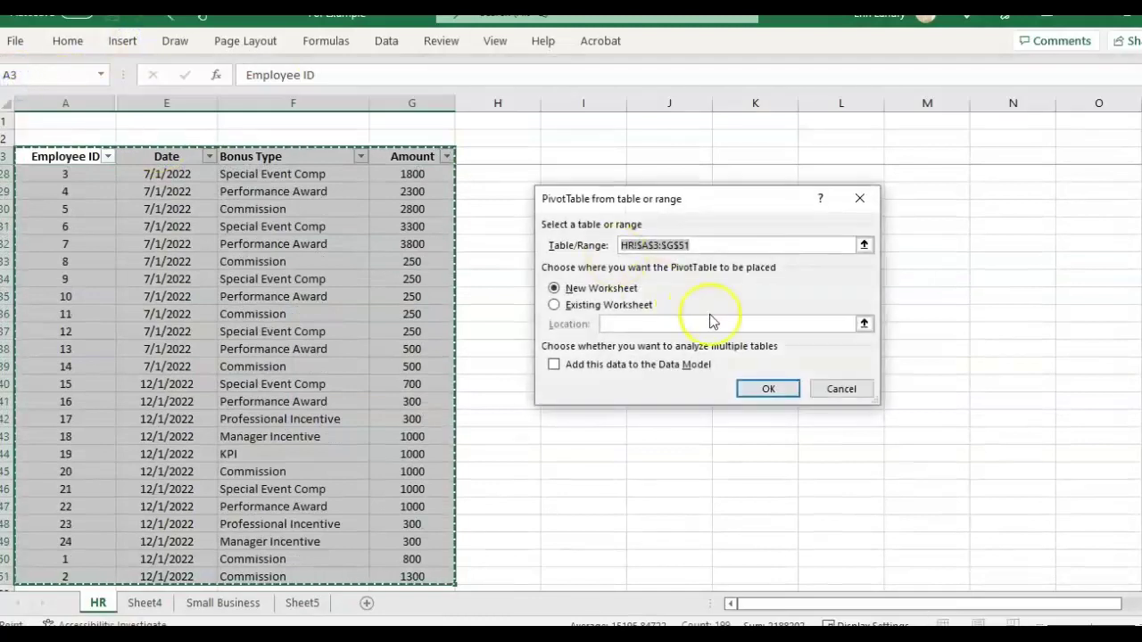
click(761, 393)
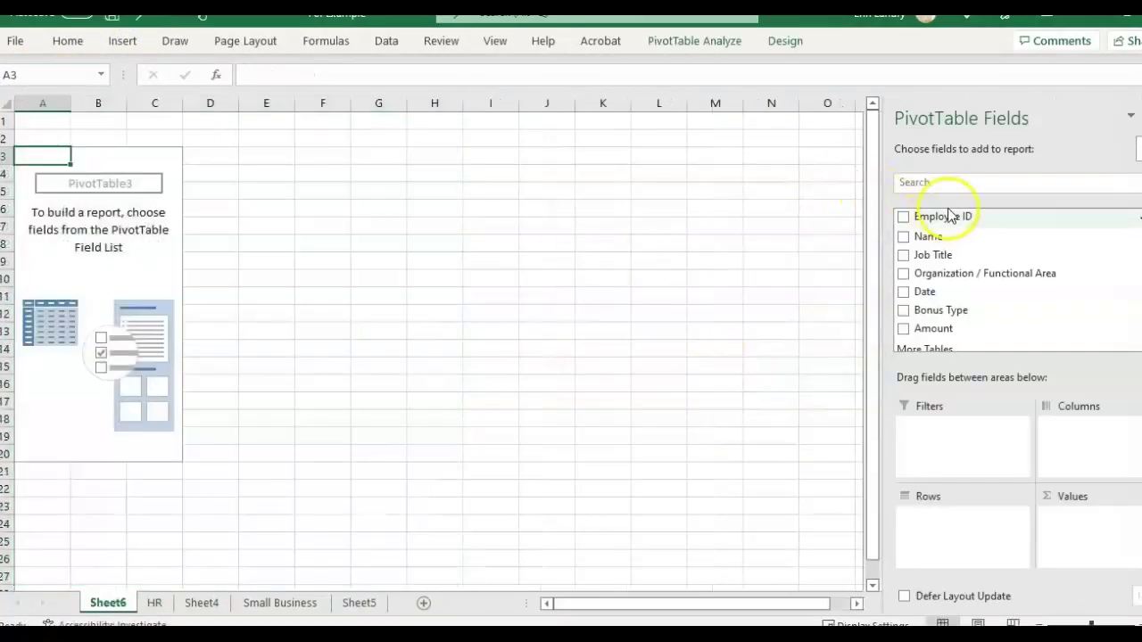
- Add Employee ID to the PivotTable's rows and examine the list of unique IDs
drag(984, 220, 967, 548)
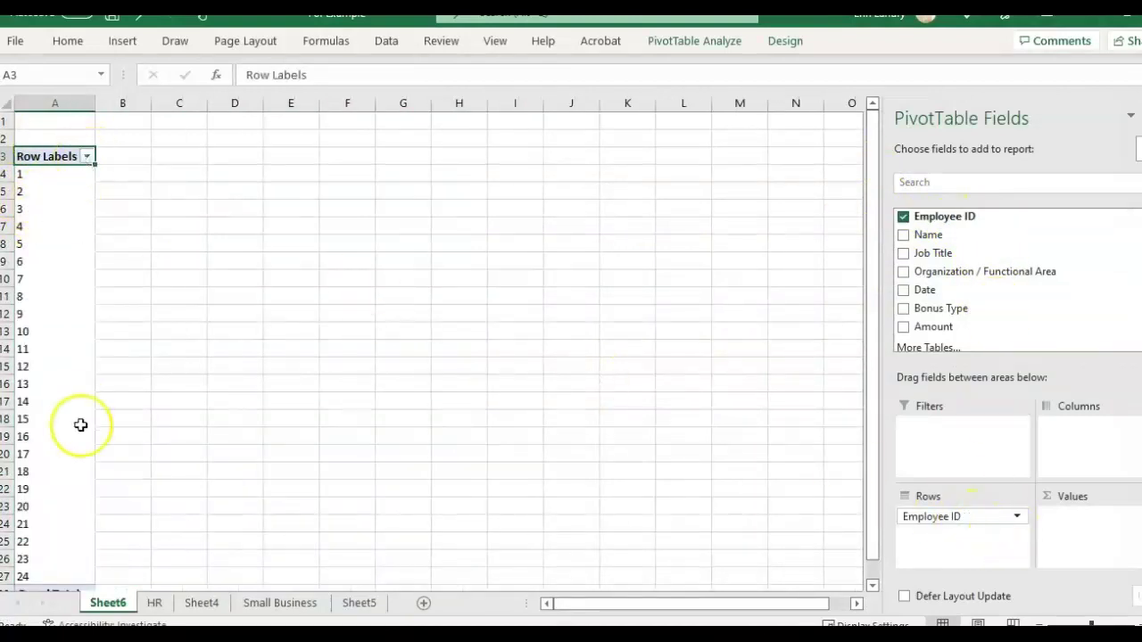
click(42, 179)
drag(47, 202, 48, 191)
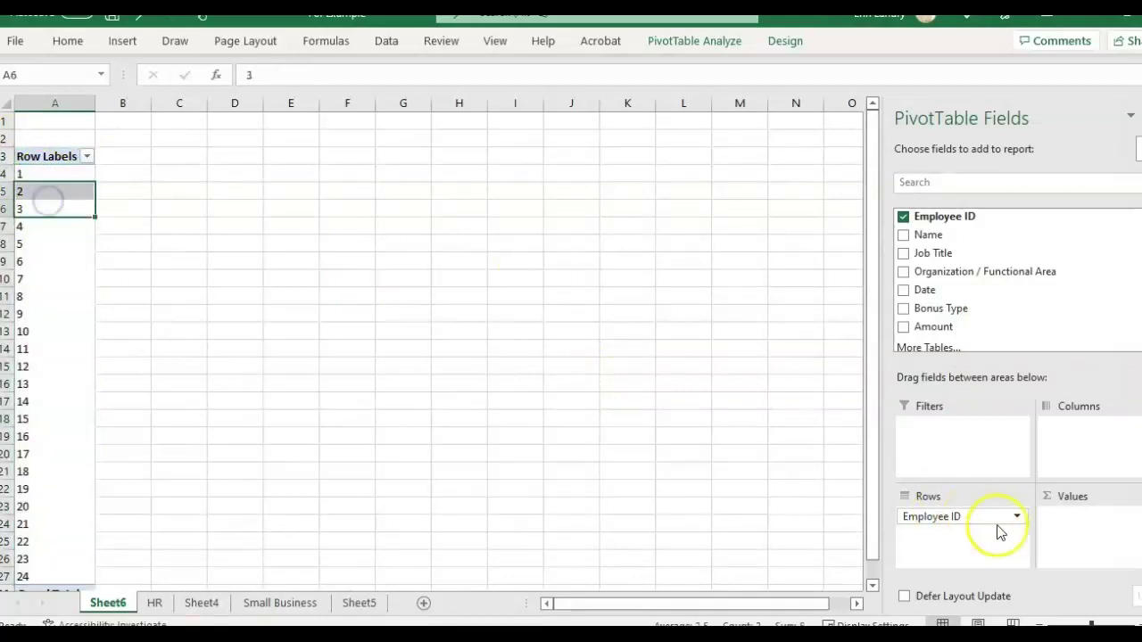
click(1088, 533)
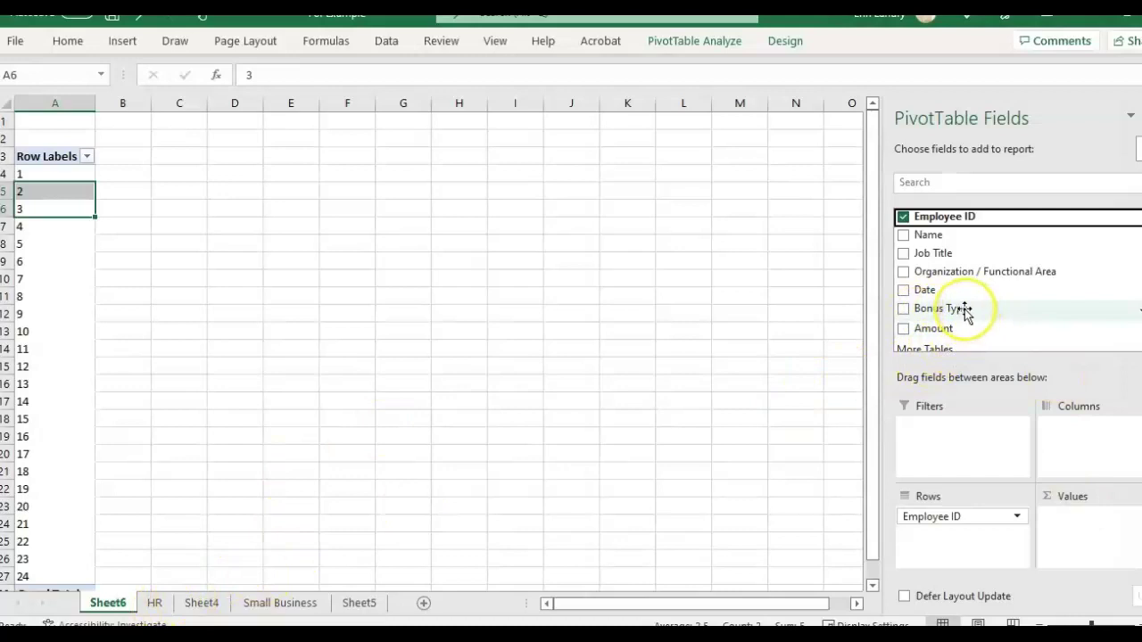
- Add Bonus Type and Amount to the PivotTable's rows beneath Employee ID, and inspect the first employee's Commission entry
drag(964, 310, 994, 539)
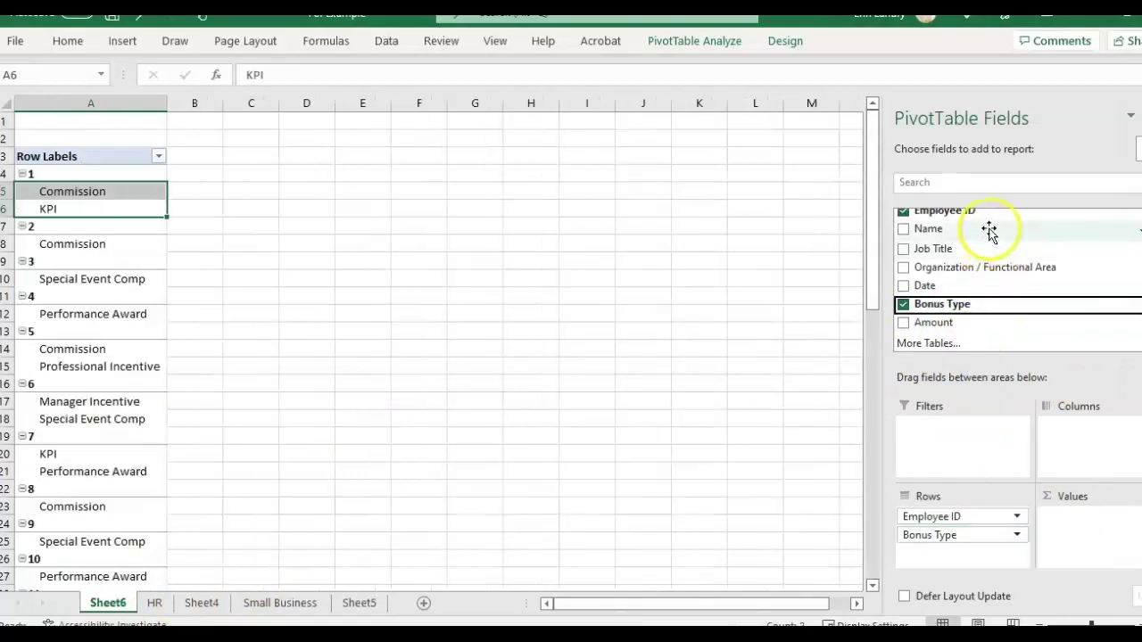
drag(937, 322, 990, 548)
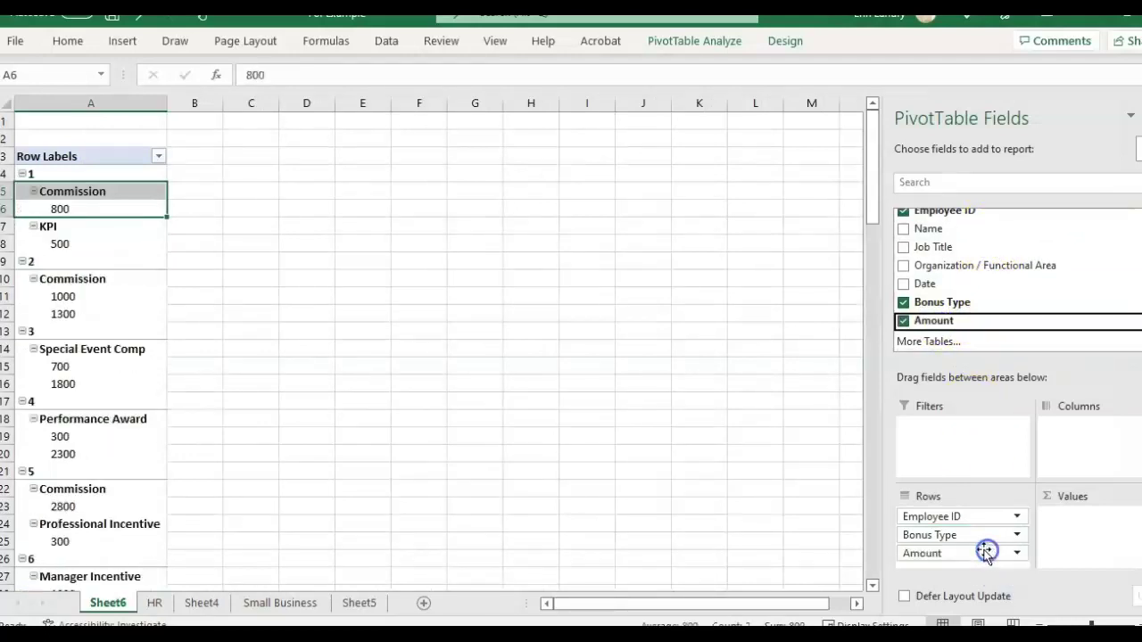
click(81, 190)
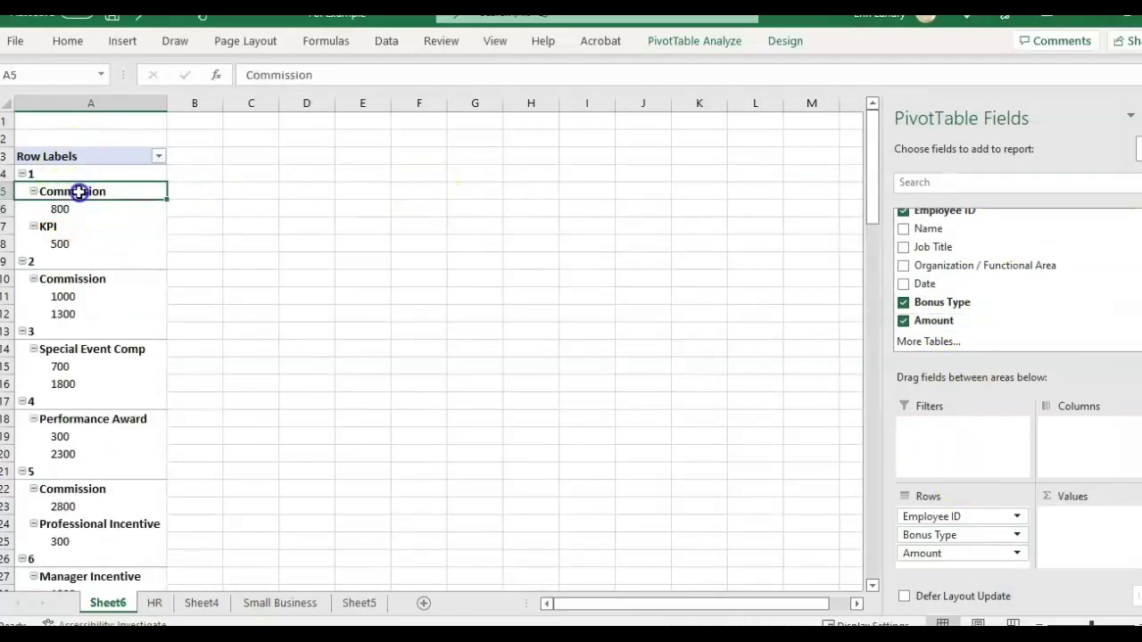
- Change the PivotTable's report layout to tabular form
click(93, 173)
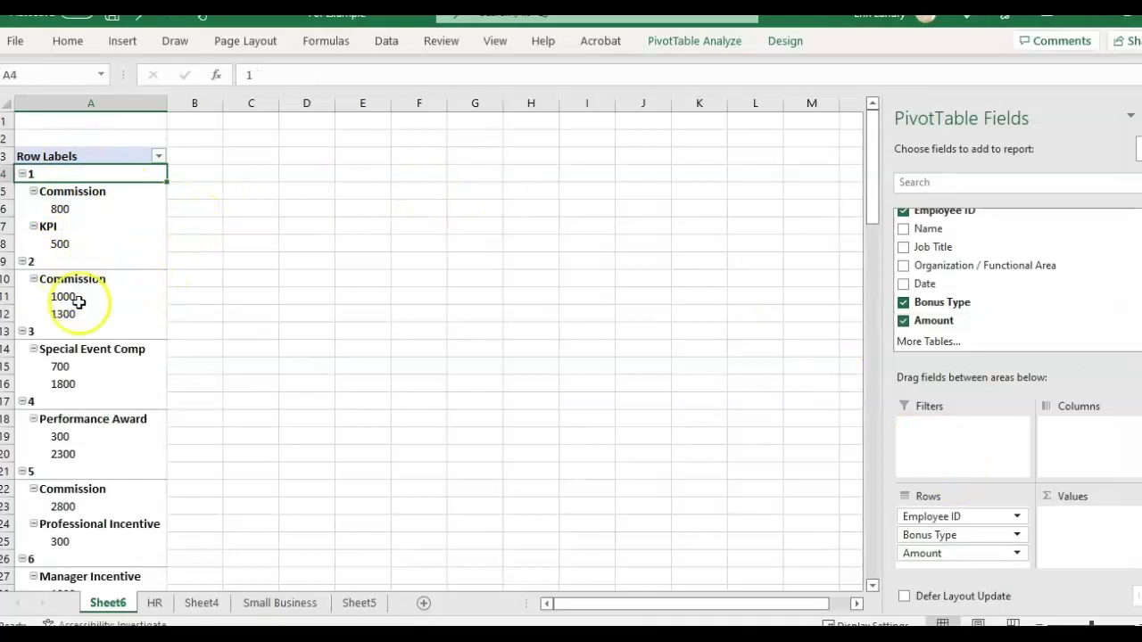
click(786, 42)
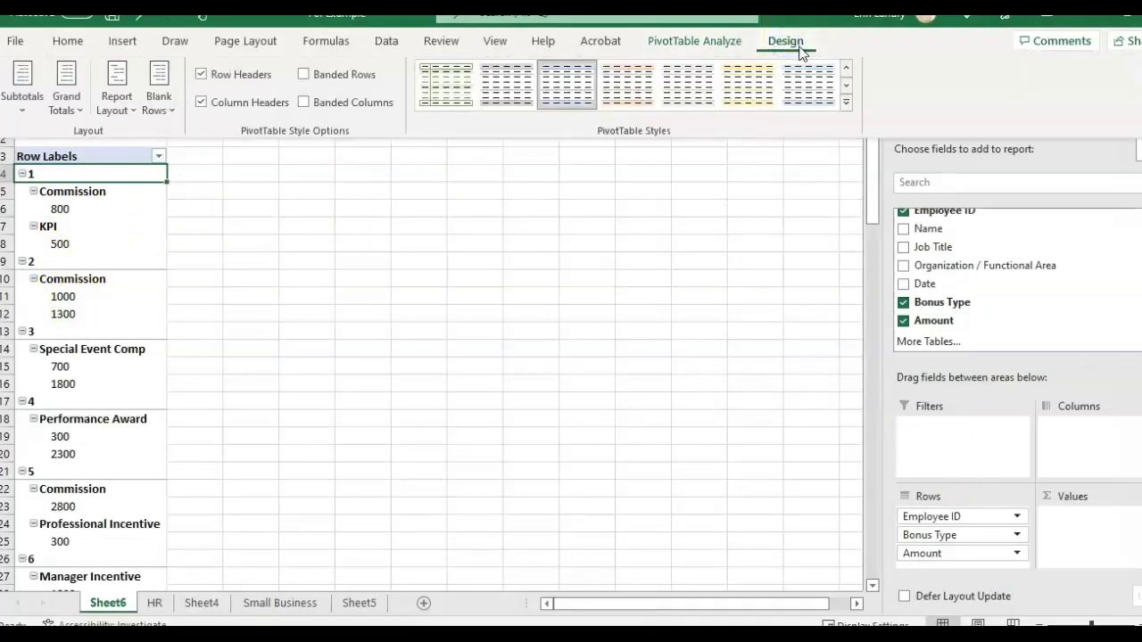
click(114, 107)
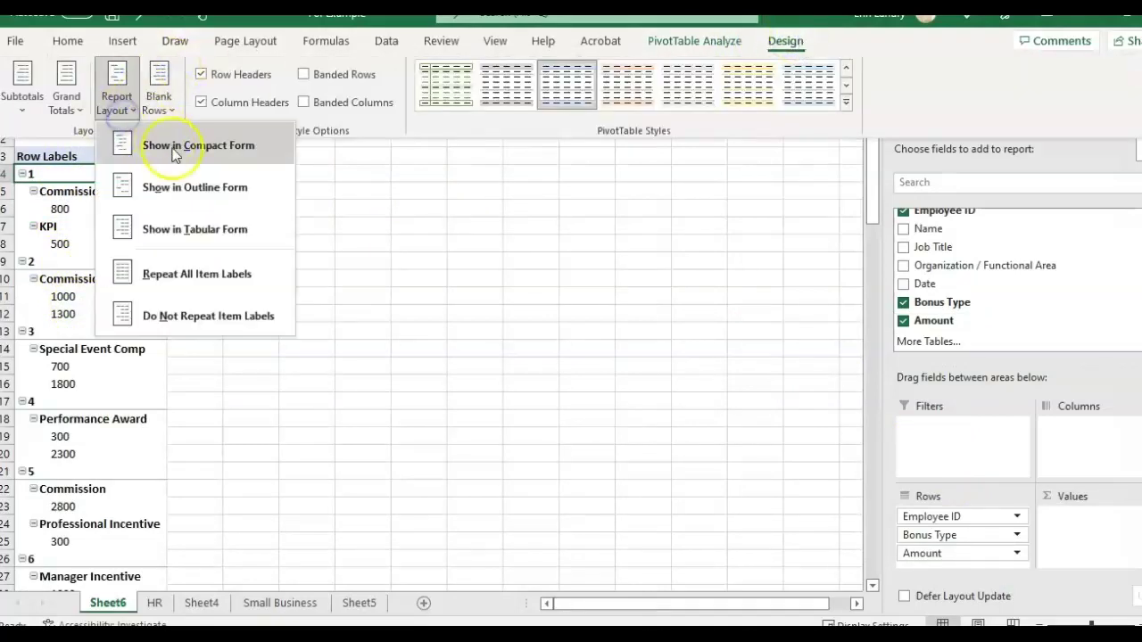
click(210, 234)
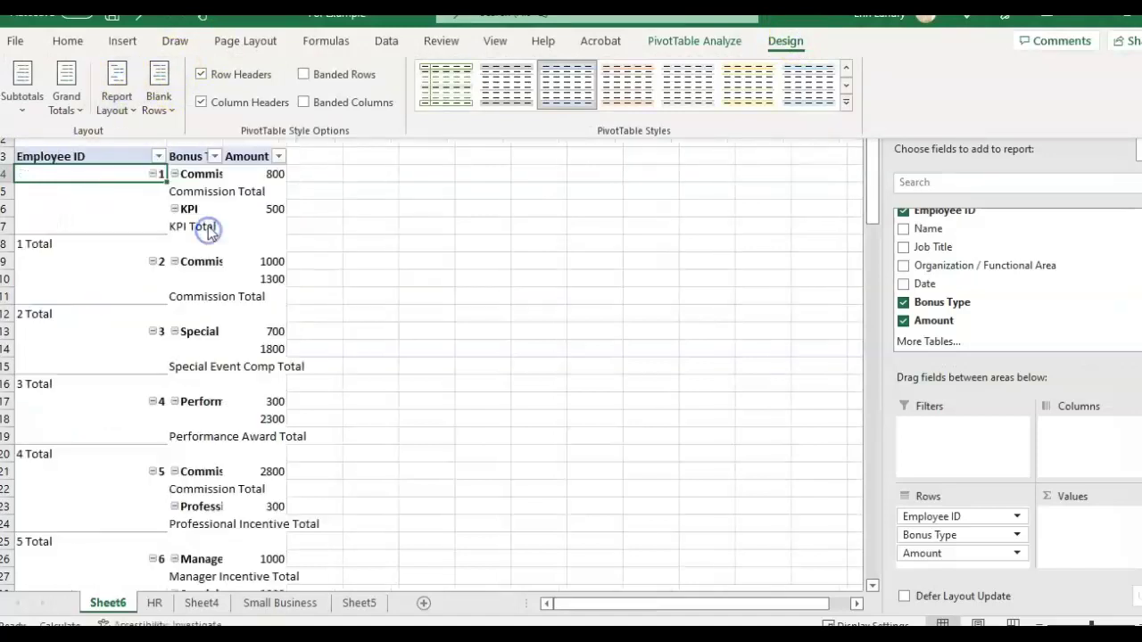
- Turn off all subtotals in the PivotTable and widen the Bonus Type and Amount columns so the bonus names fit
click(23, 89)
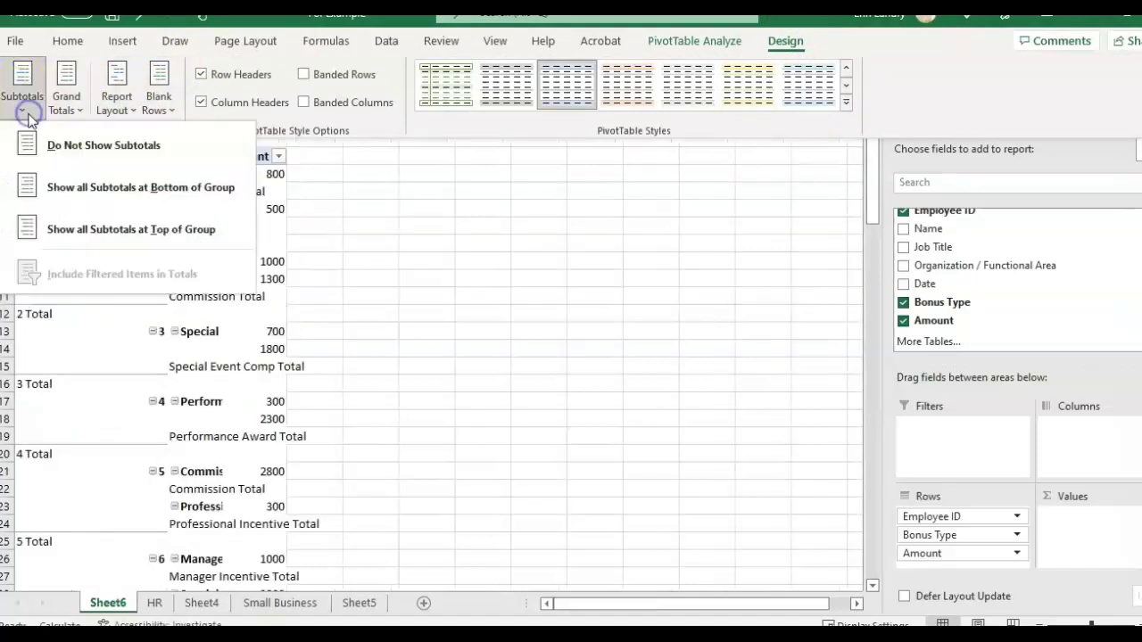
click(83, 153)
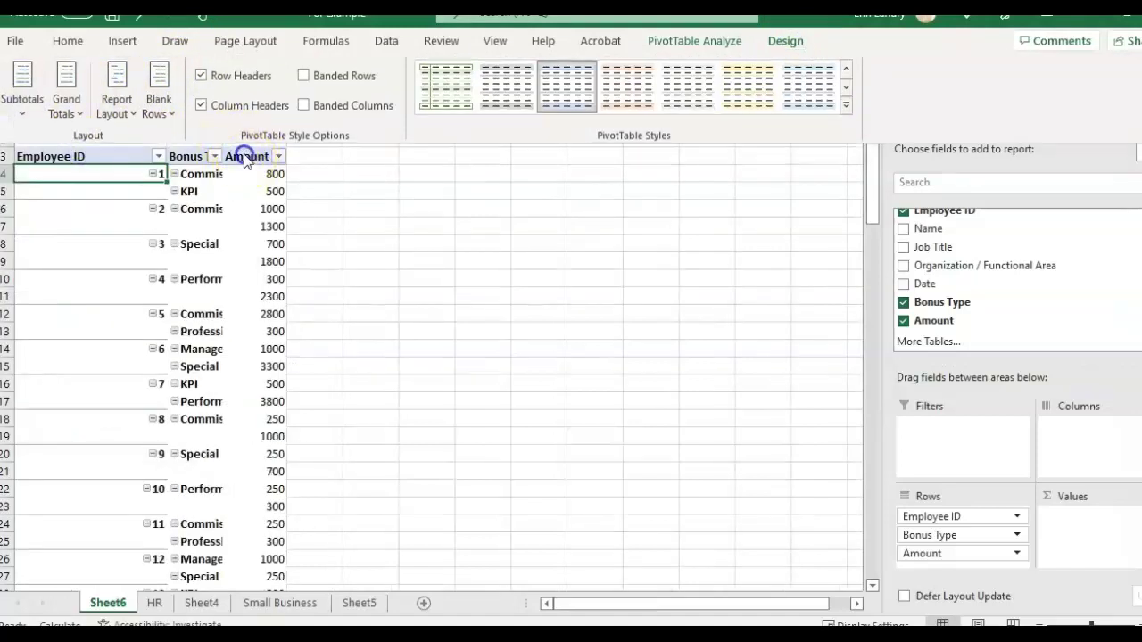
drag(223, 103, 331, 92)
drag(404, 100, 437, 102)
- Examine how the first employee's Commission and KPI bonuses are spread over separate rows in the PivotTable
click(228, 190)
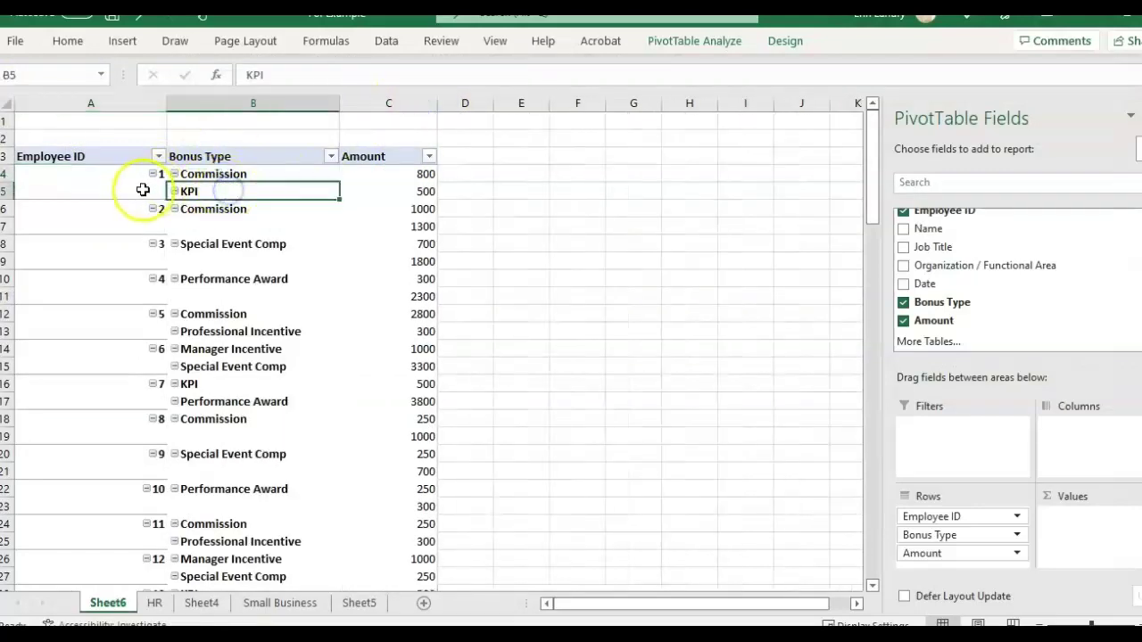
drag(140, 186, 431, 176)
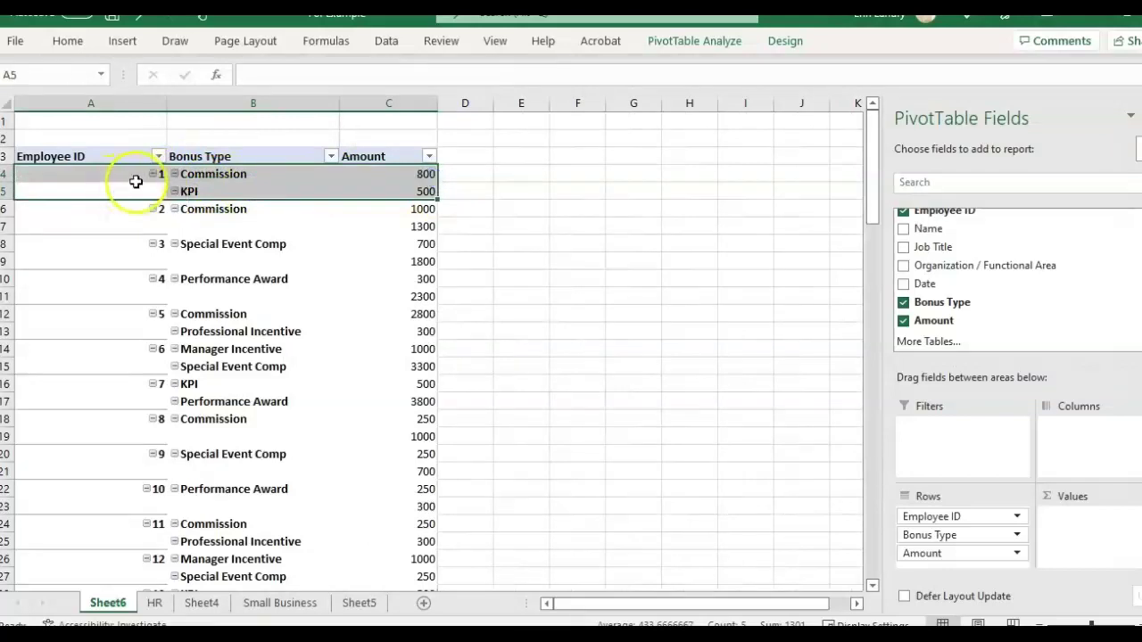
click(221, 194)
click(83, 196)
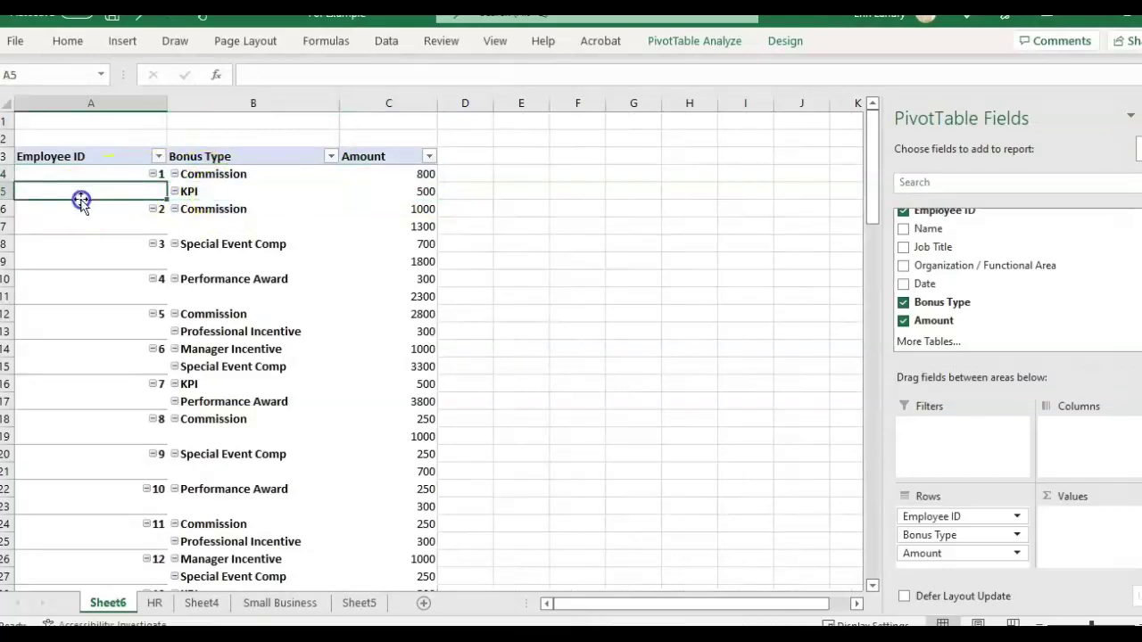
click(239, 198)
click(220, 191)
click(108, 190)
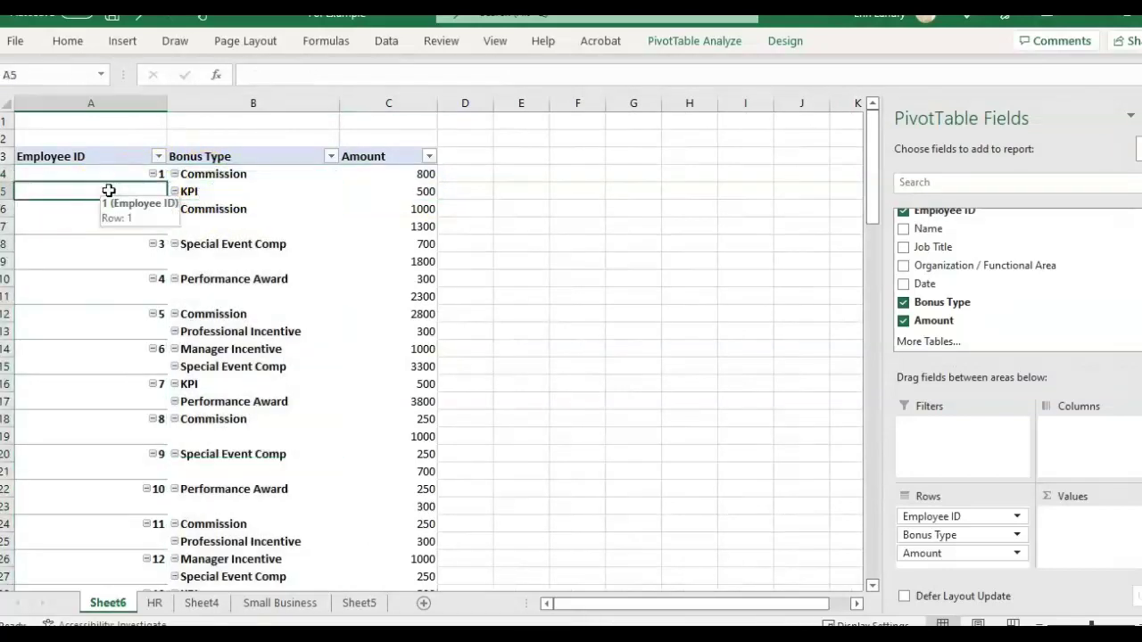
click(116, 174)
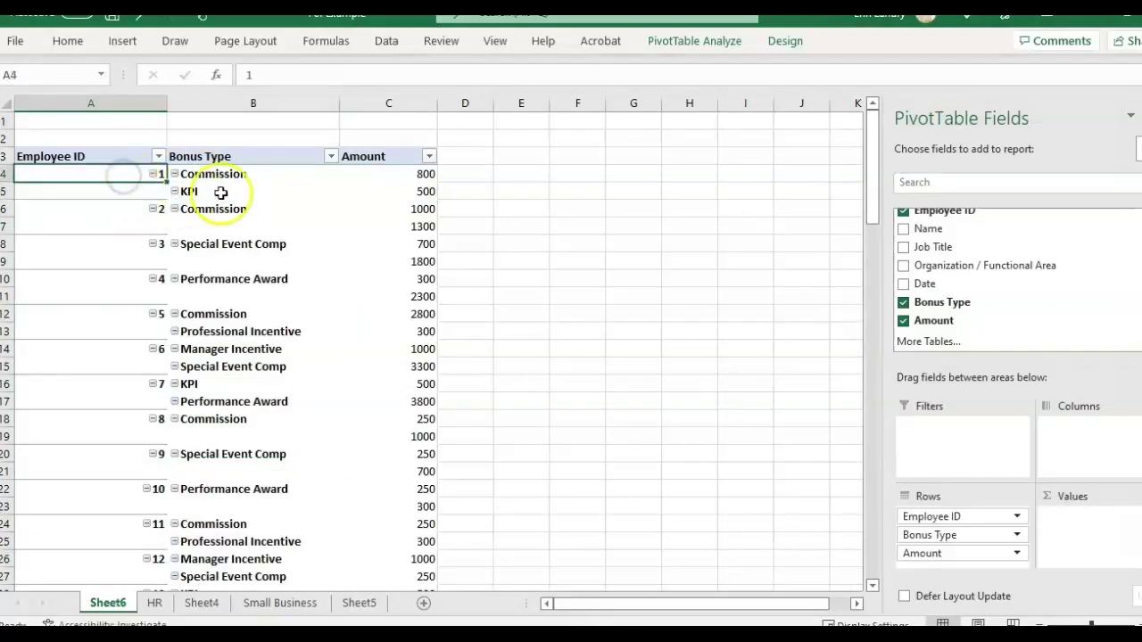
click(117, 198)
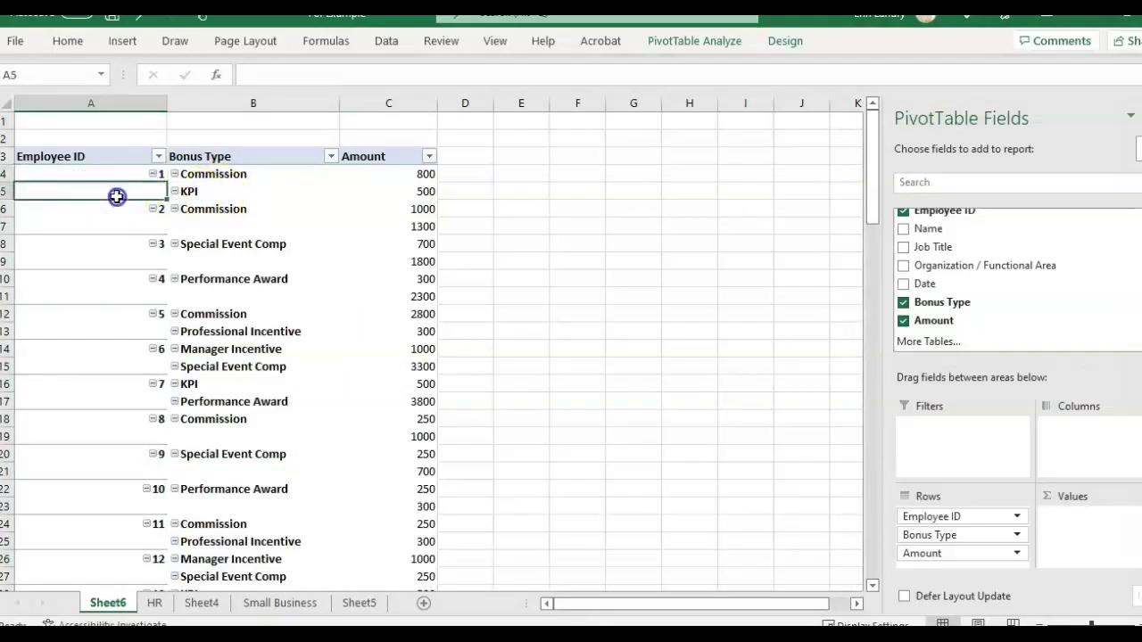
click(221, 191)
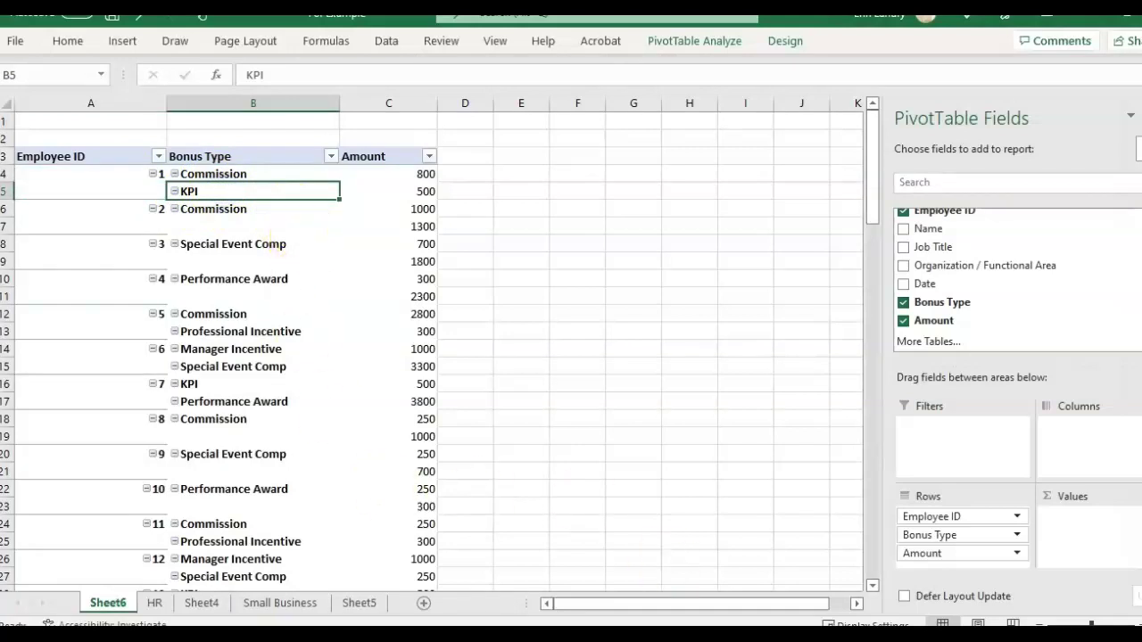
- Switch to the Total Rewards workbook, inspect its KPI and Commission columns, and compare them with the first employee's bonus entries in the PivotTable
click(723, 537)
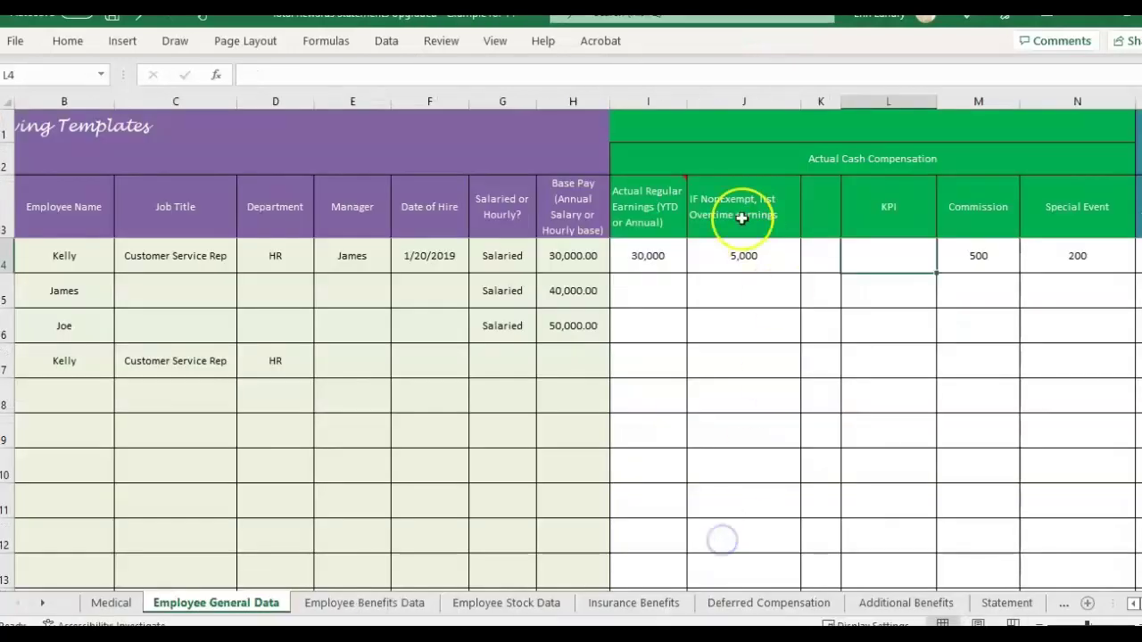
click(892, 190)
drag(904, 267, 905, 275)
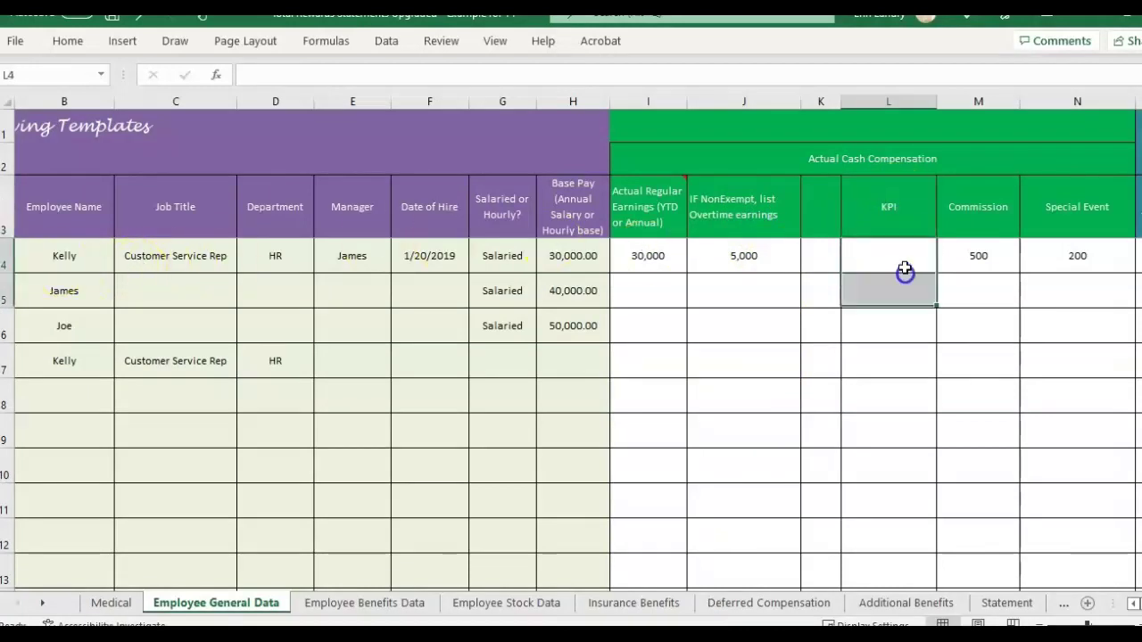
drag(904, 224, 916, 269)
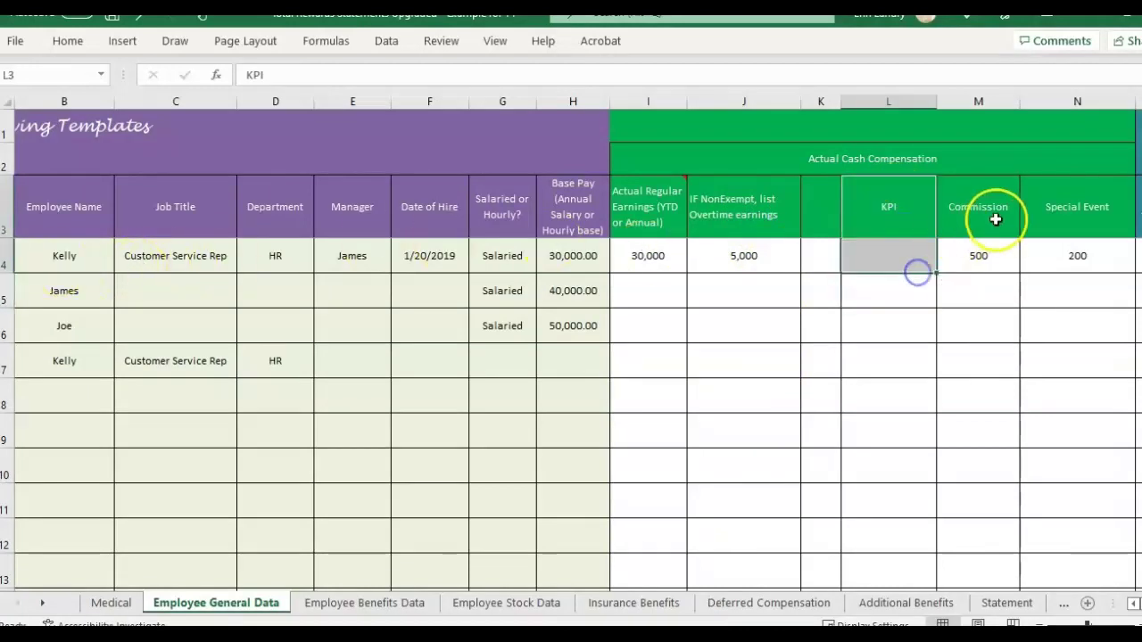
drag(994, 219, 993, 281)
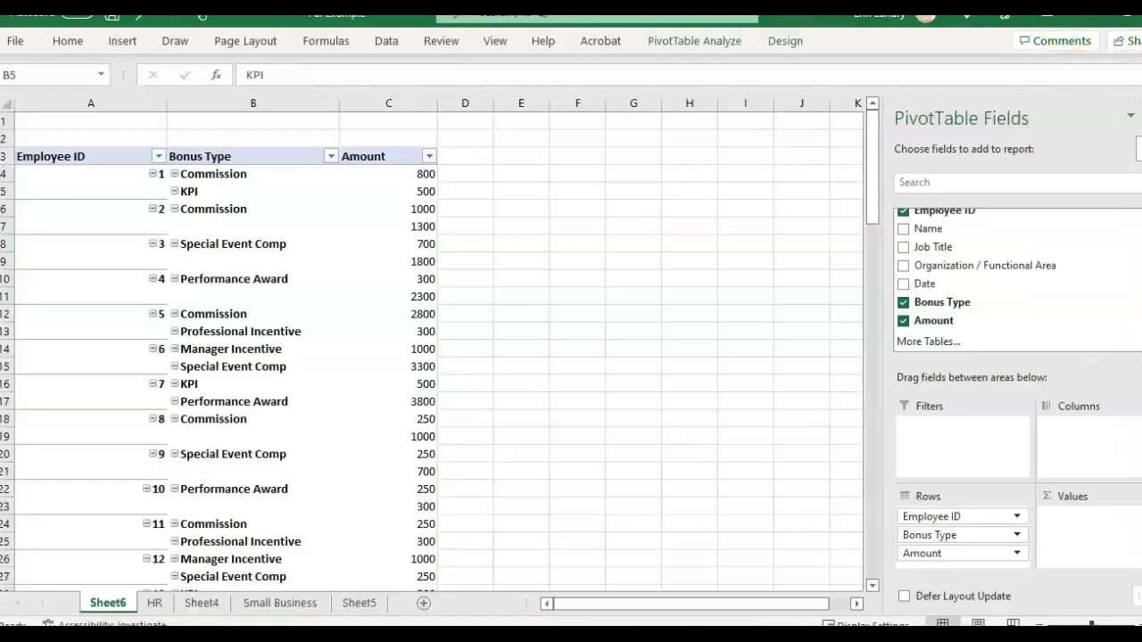
click(268, 191)
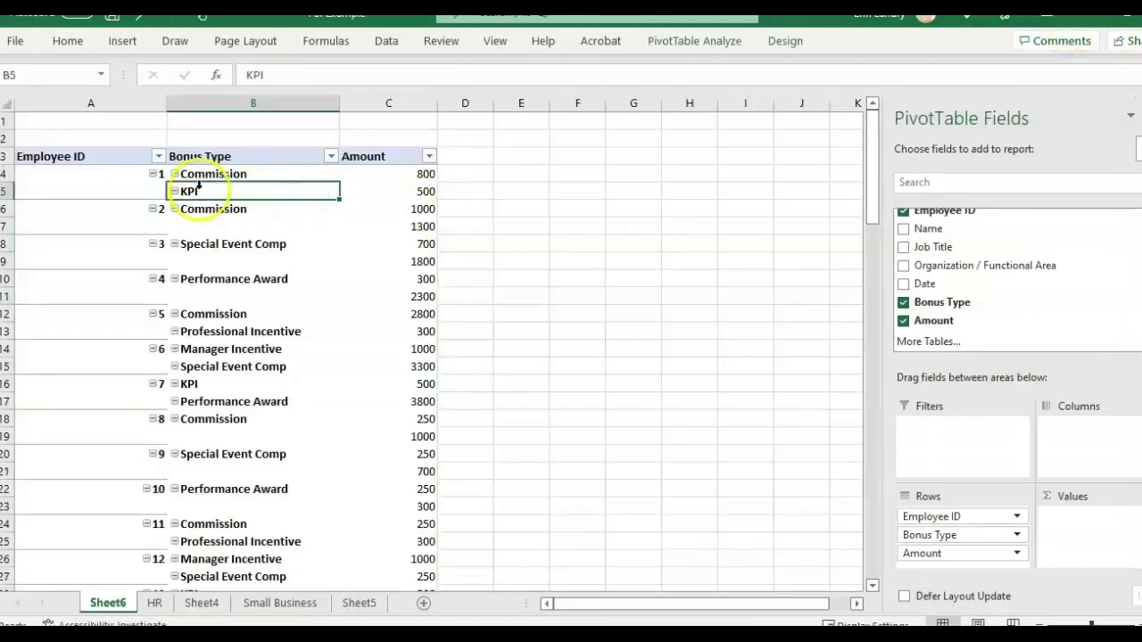
click(416, 176)
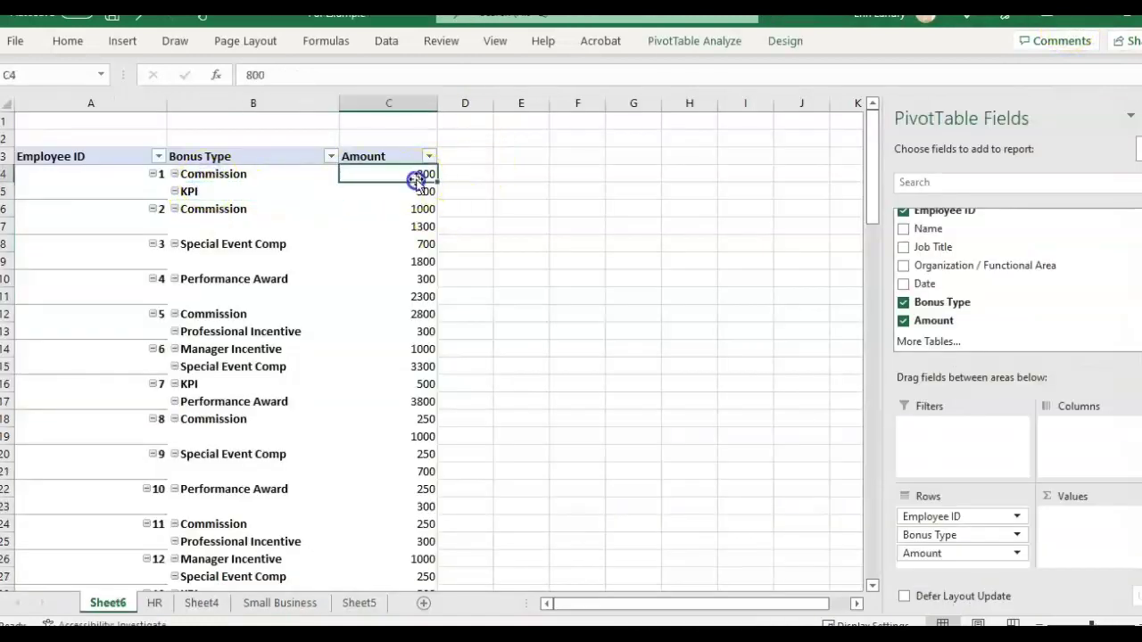
click(188, 191)
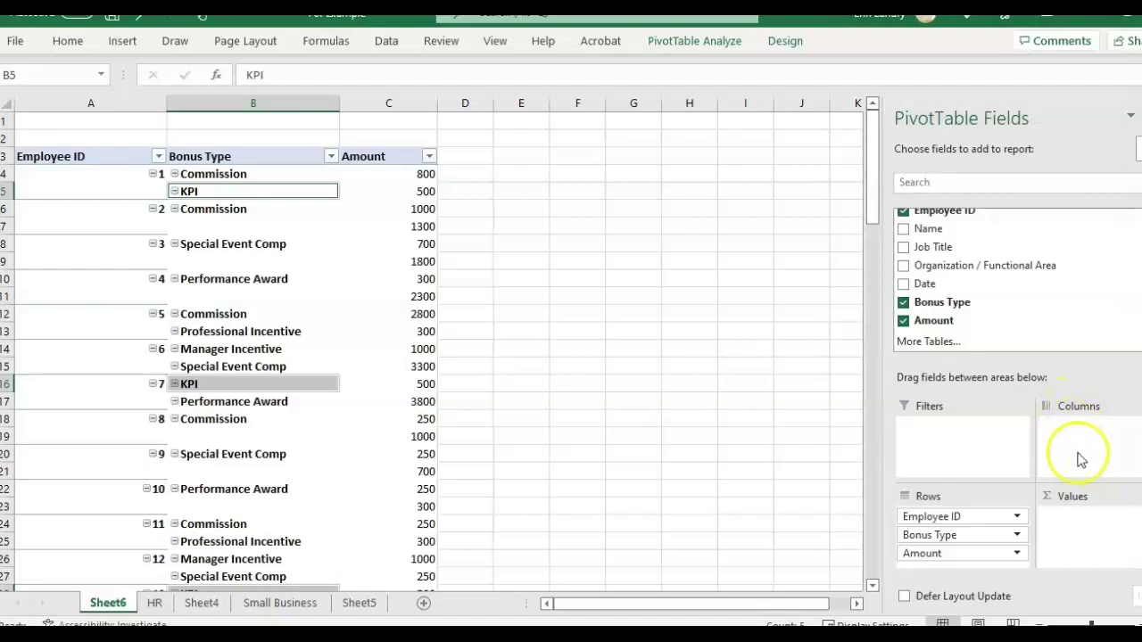
- Move Bonus Type from the PivotTable's rows to its columns and check the first employee's amounts
click(988, 536)
drag(989, 536, 1102, 452)
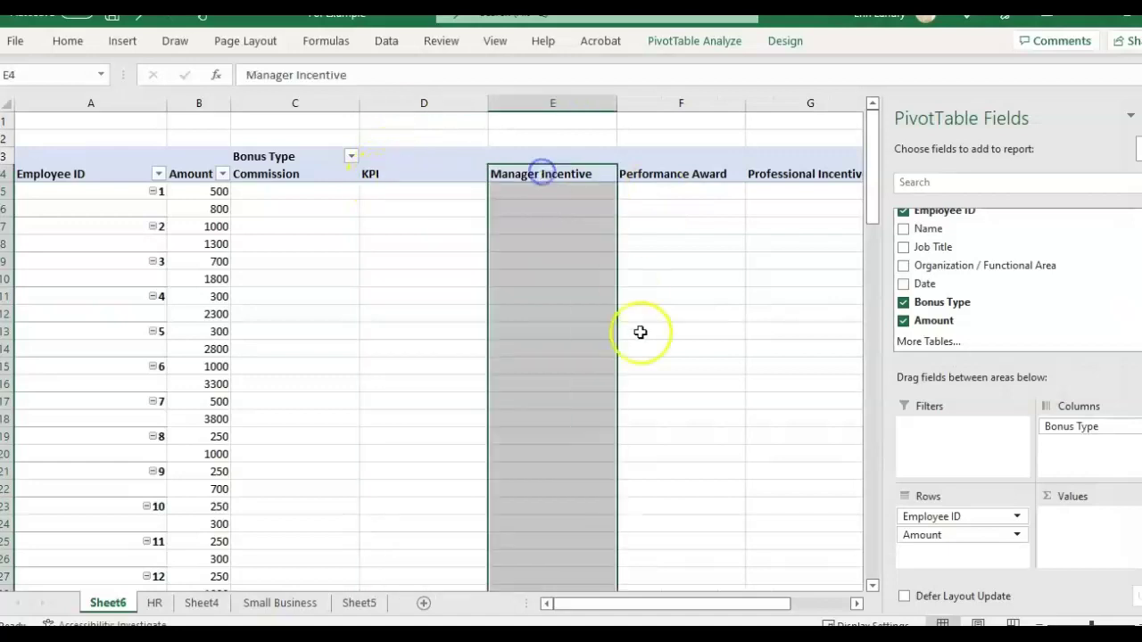
drag(665, 609, 530, 598)
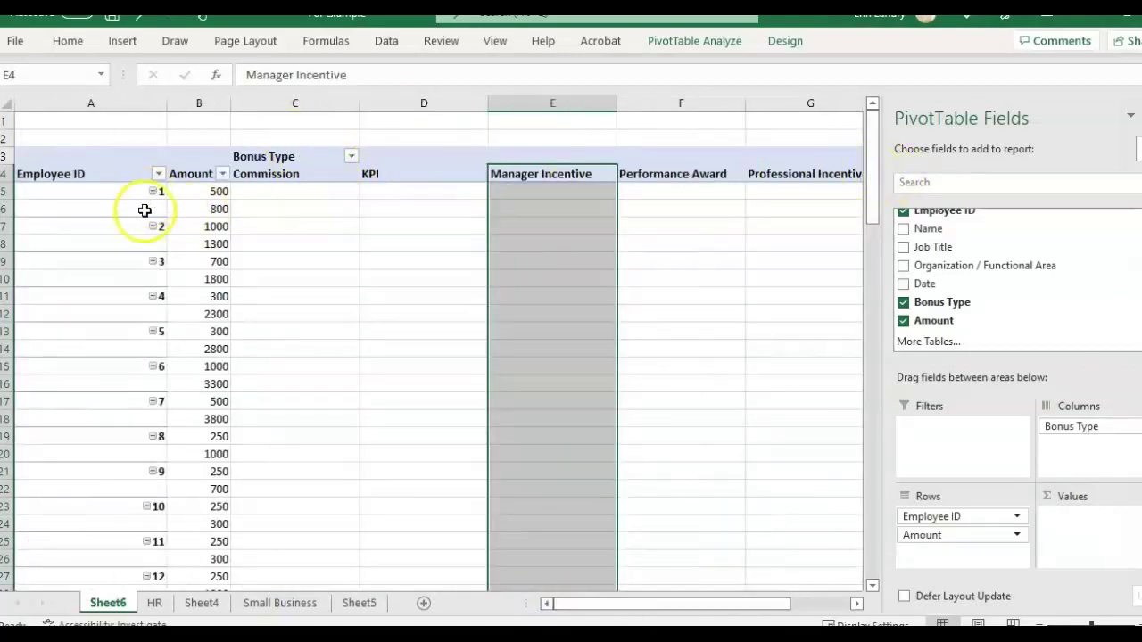
click(220, 193)
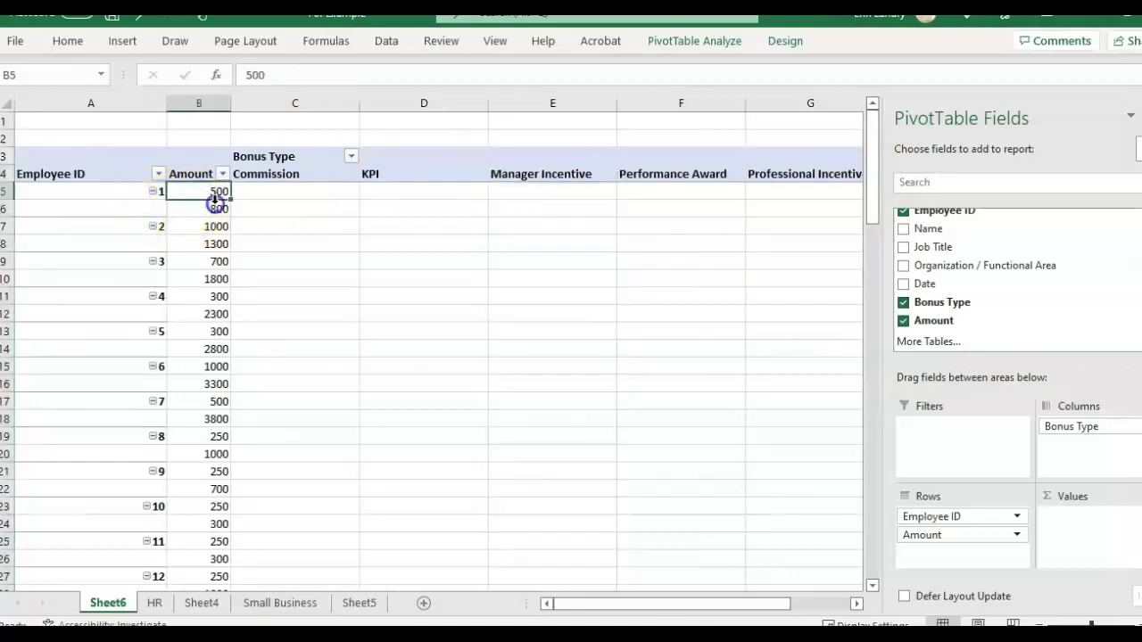
click(214, 207)
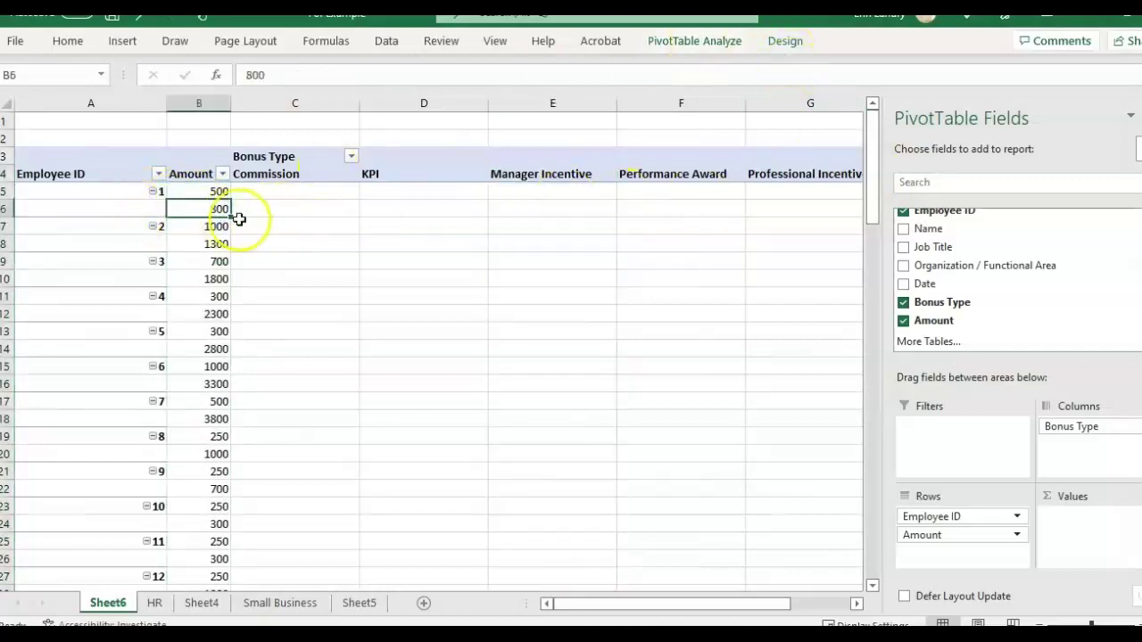
- Move Amount from the PivotTable's rows to its values, summarized by Sum
drag(927, 539, 1095, 526)
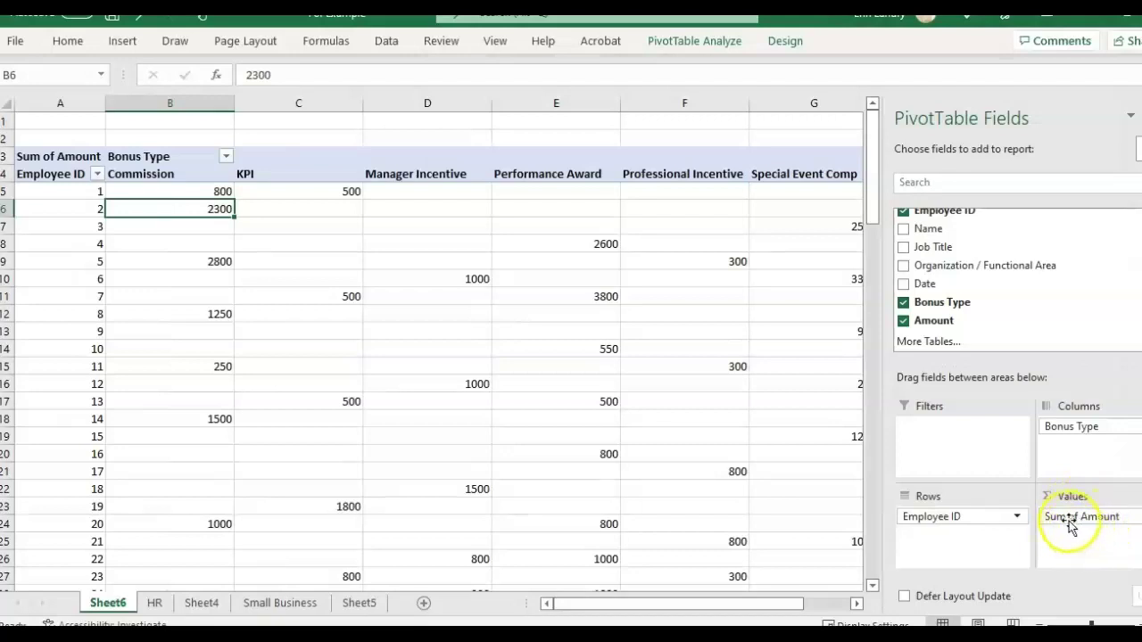
click(1090, 517)
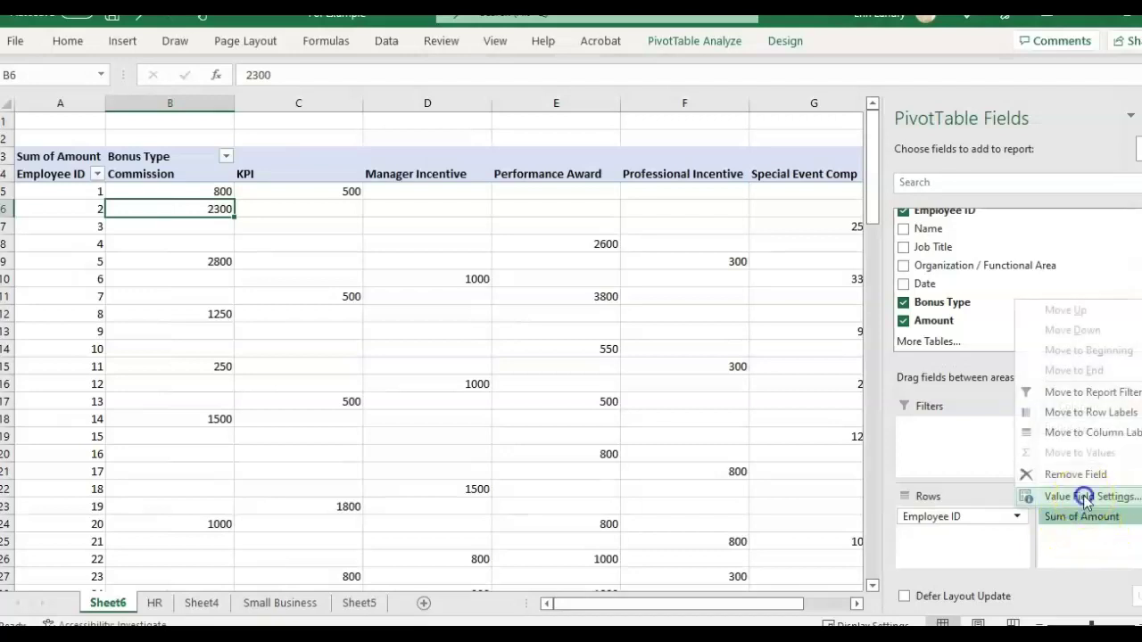
click(1091, 501)
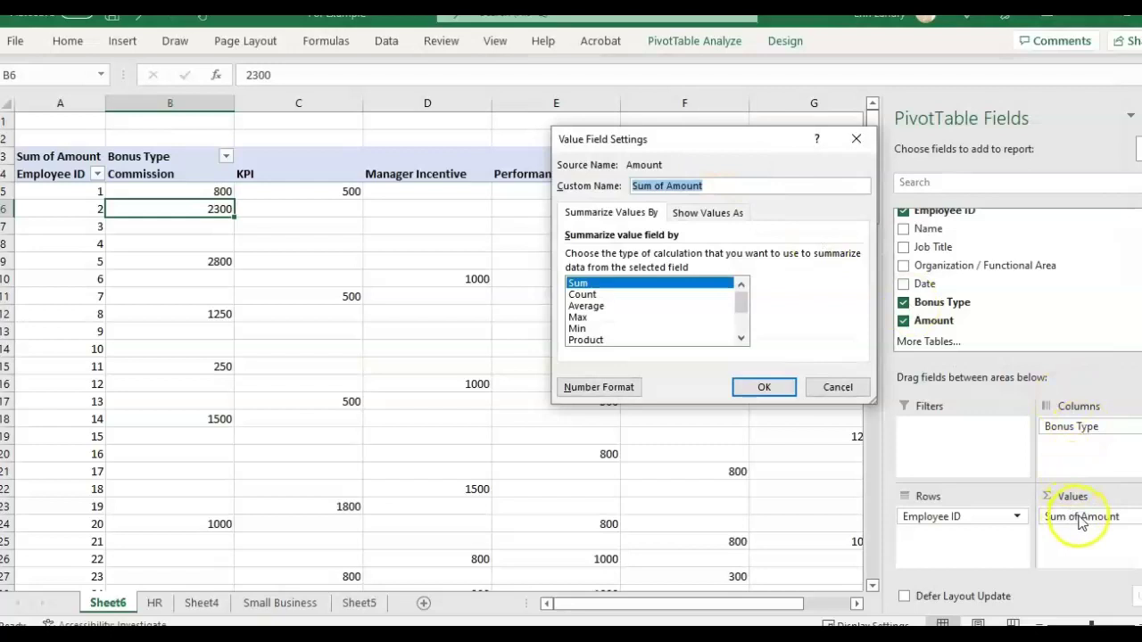
click(605, 307)
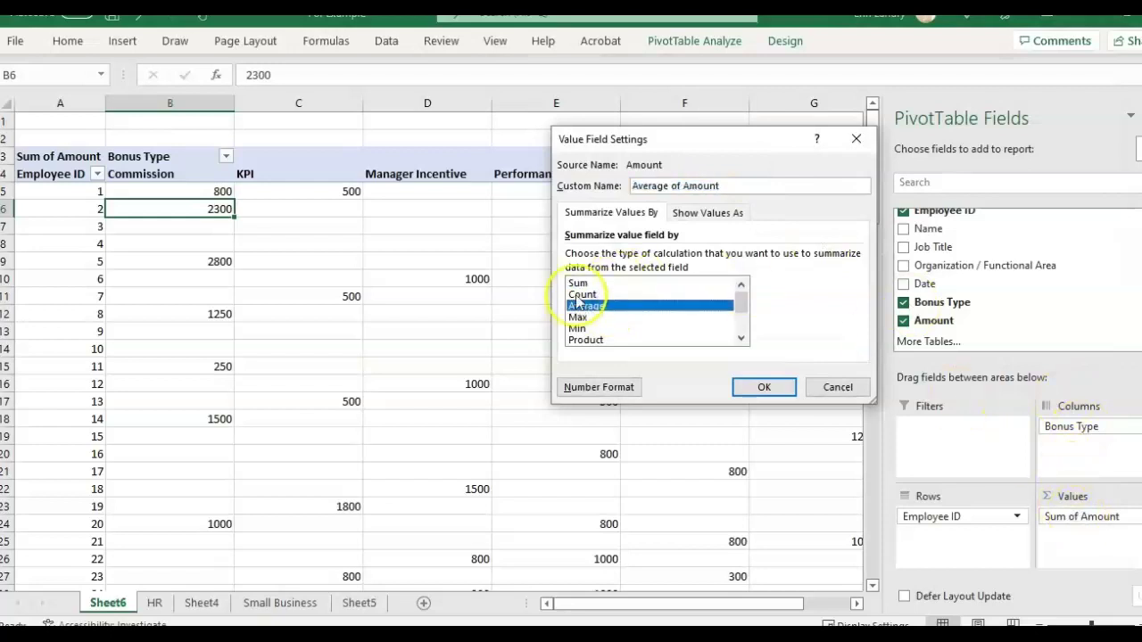
click(584, 284)
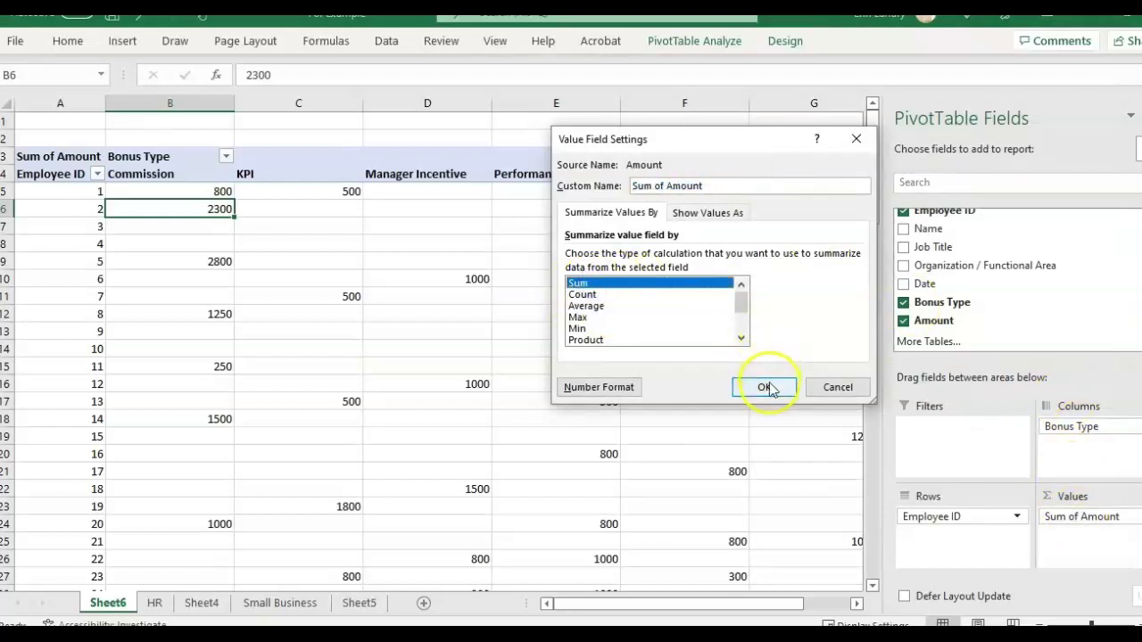
click(765, 387)
- Review the PivotTable's single row per employee ID and its separate column for each bonus type
click(237, 195)
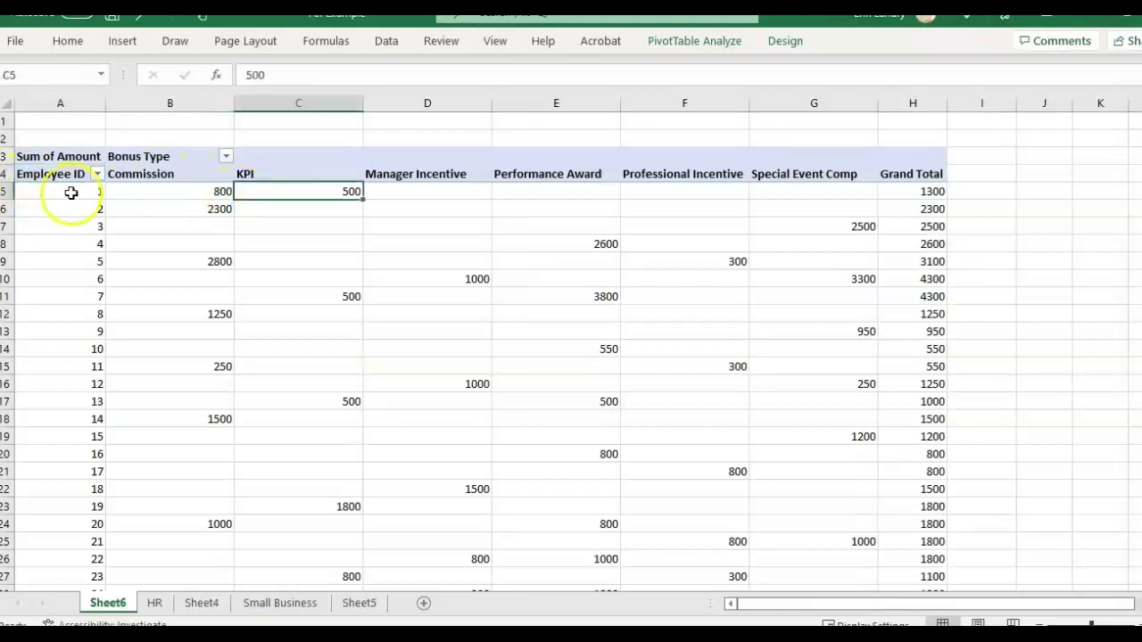
scroll(541, 288, down, 3)
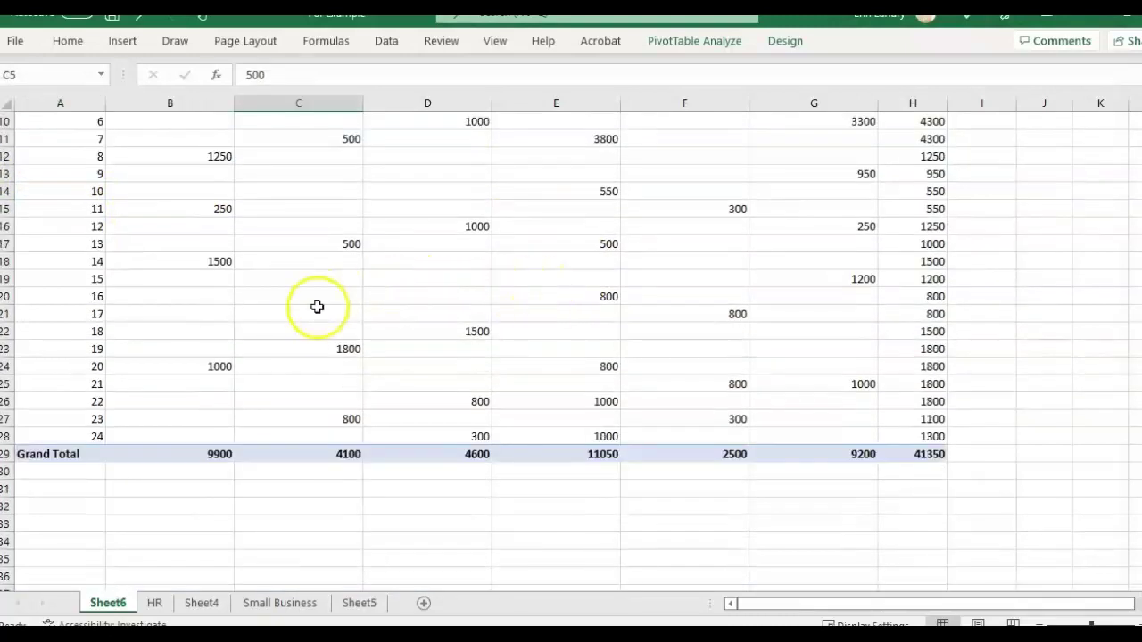
scroll(292, 339, up, 3)
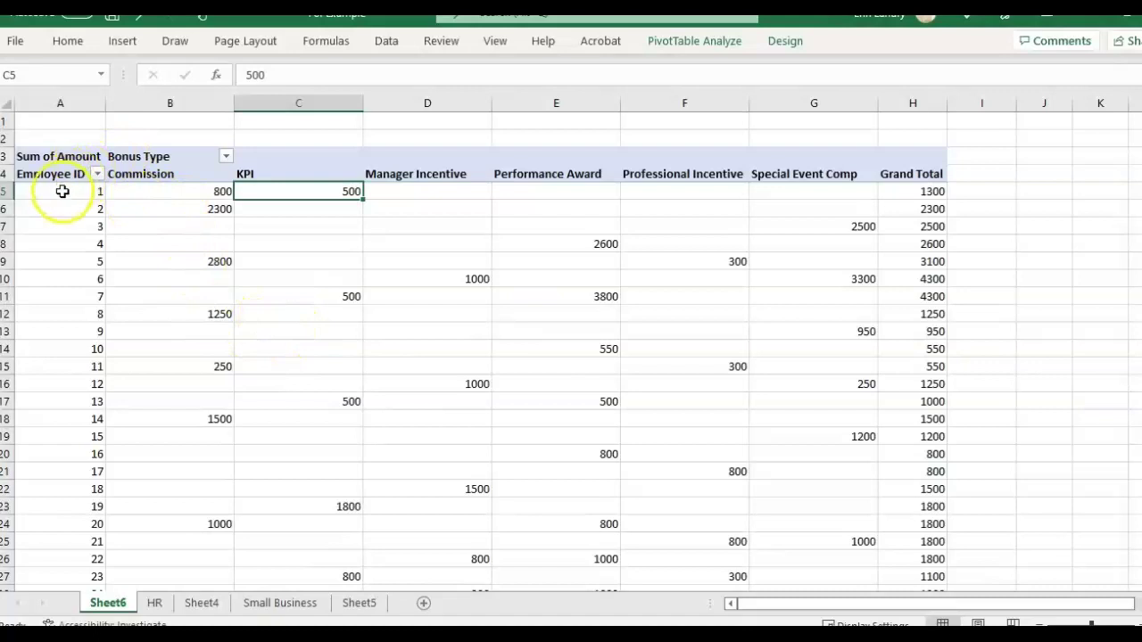
click(53, 102)
click(347, 103)
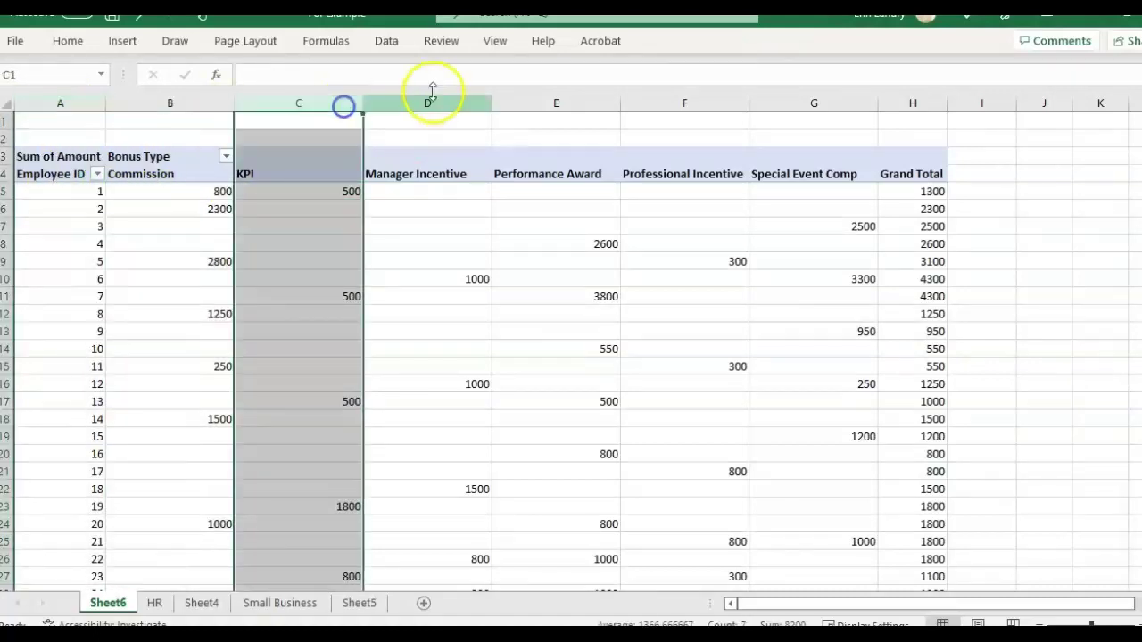
drag(438, 101, 547, 101)
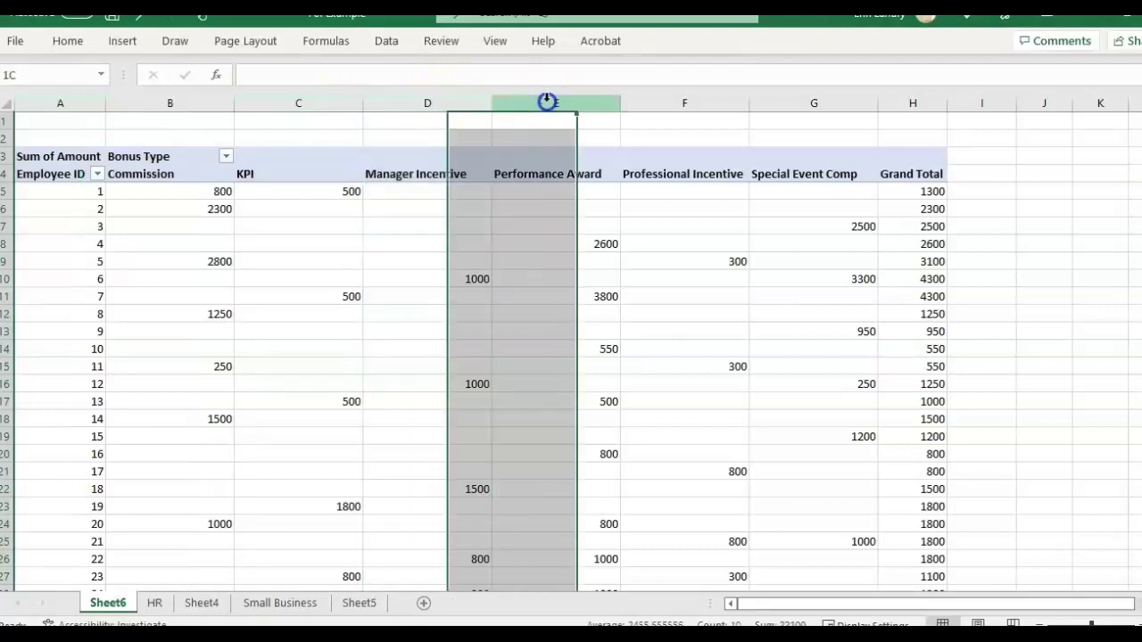
click(713, 103)
click(835, 104)
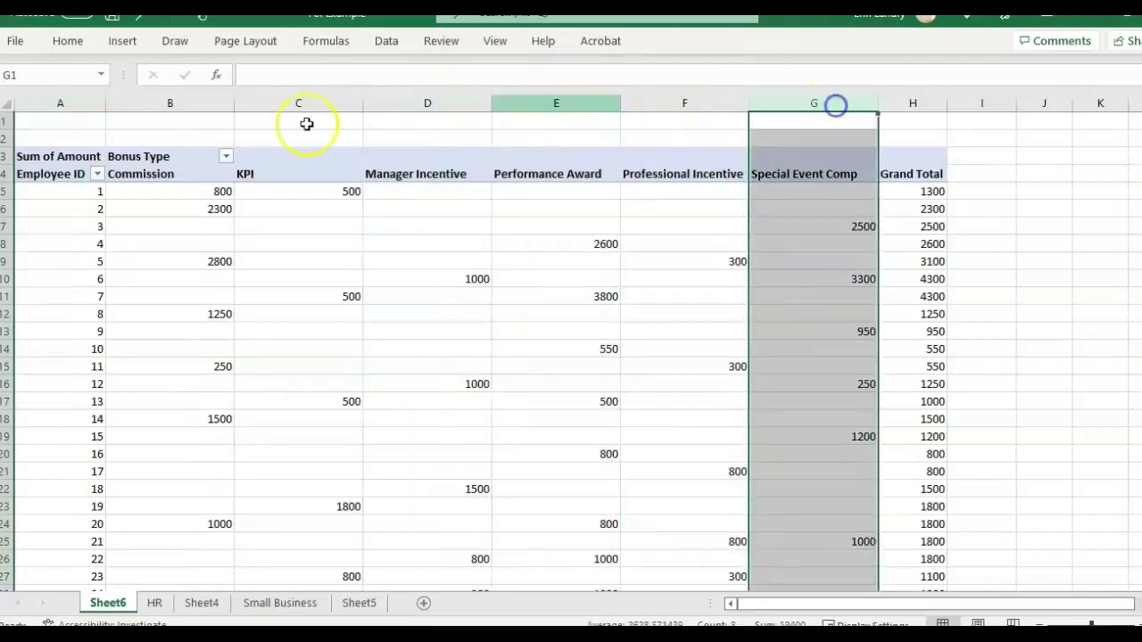
click(128, 181)
click(36, 173)
click(56, 196)
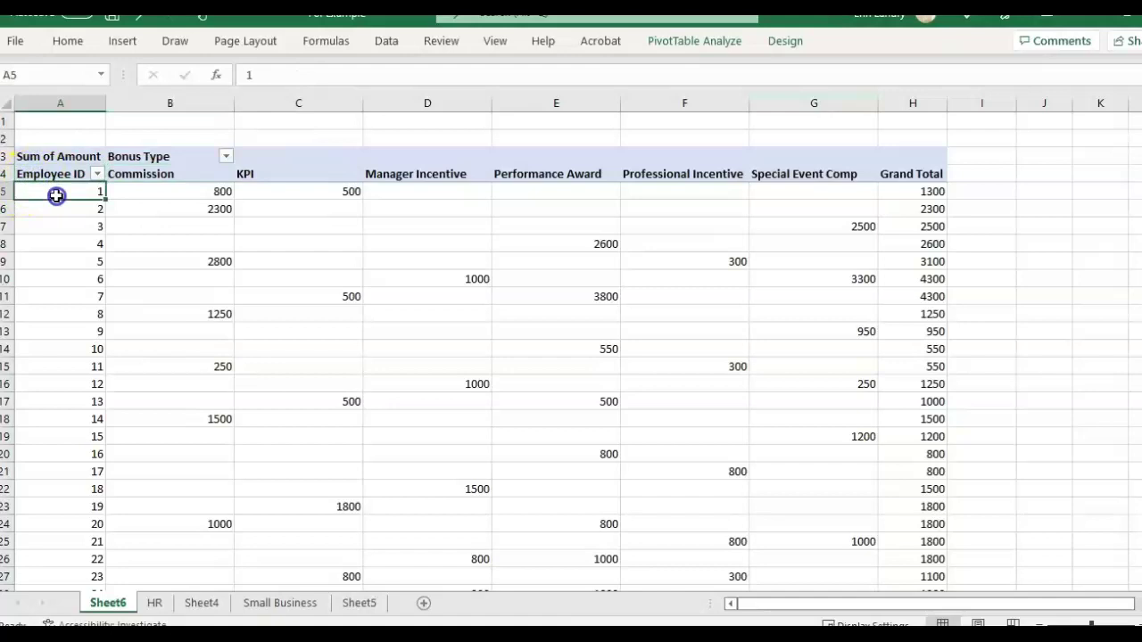
drag(164, 176, 344, 575)
- Copy the PivotTable's Commission, KPI and Manager Incentive headers into L3:N3 of the Total Rewards workbook's Employee General Data sheet
drag(130, 173, 477, 173)
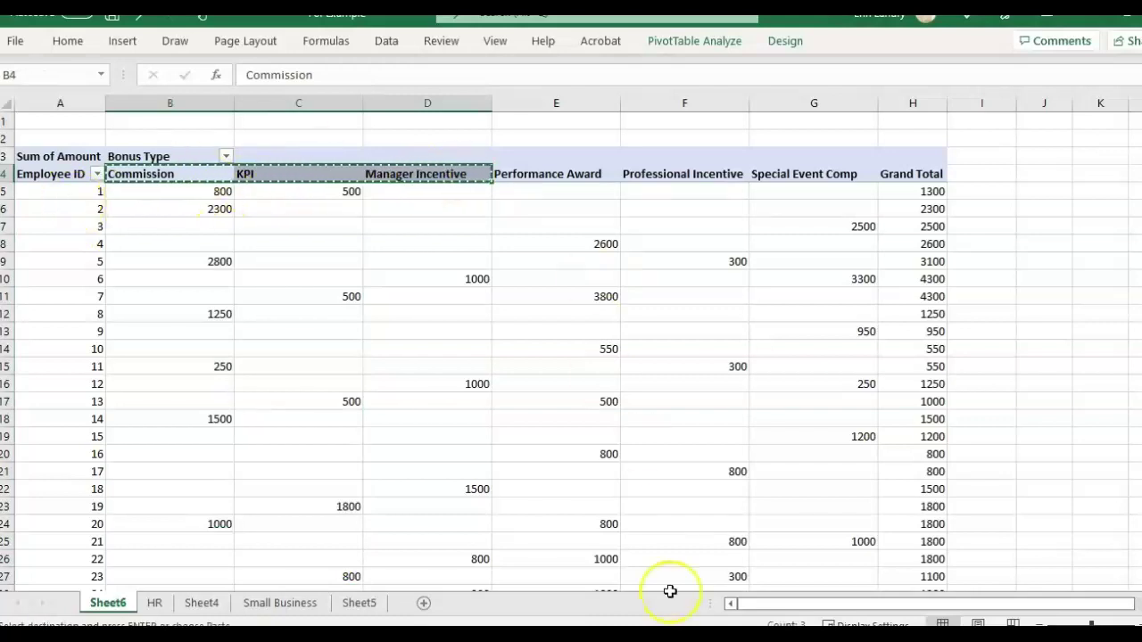
key(ctrl+c)
click(716, 592)
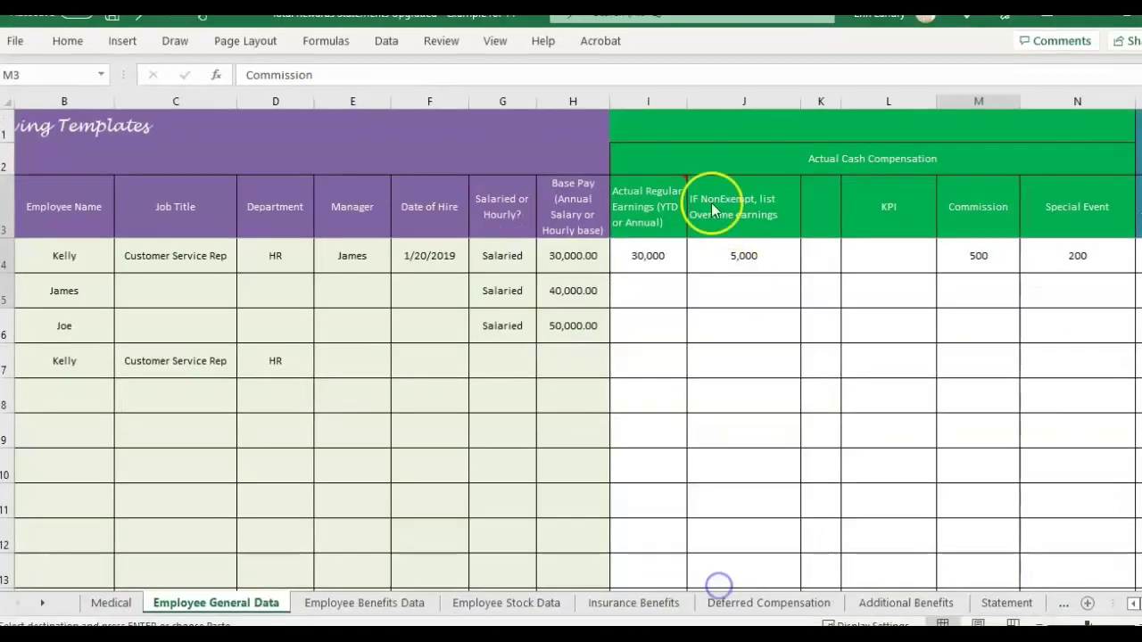
click(880, 209)
key(ctrl+v)
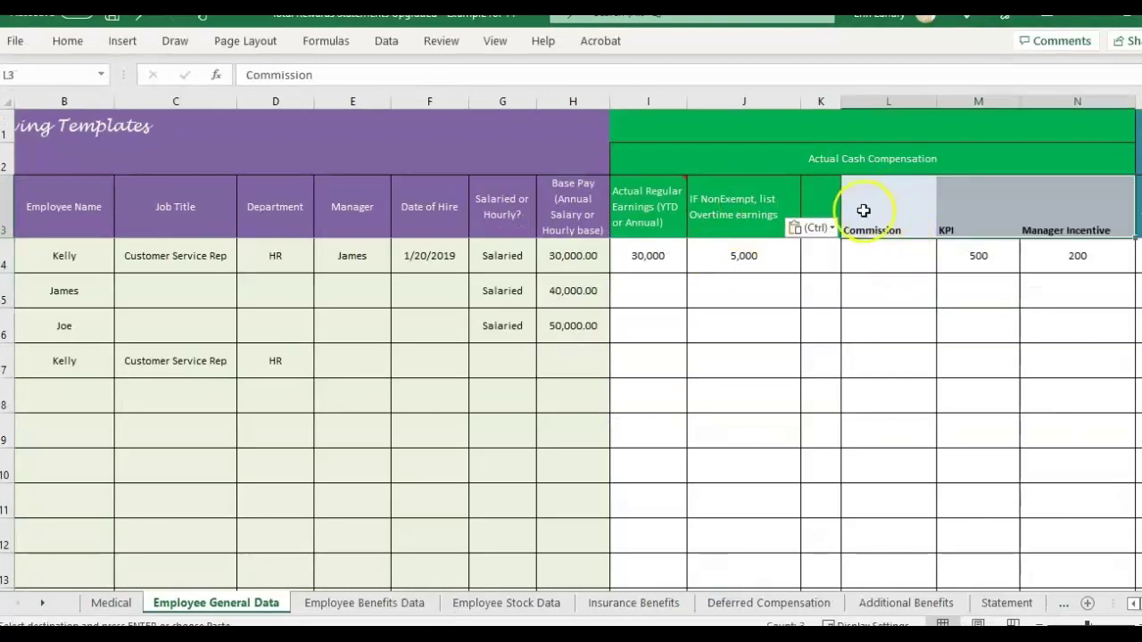
- Copy the PivotTable's Commission, KPI and Manager Incentive amounts for employees 1 to 24 into the Employee General Data sheet, starting at L4
click(872, 255)
key(alt+Tab)
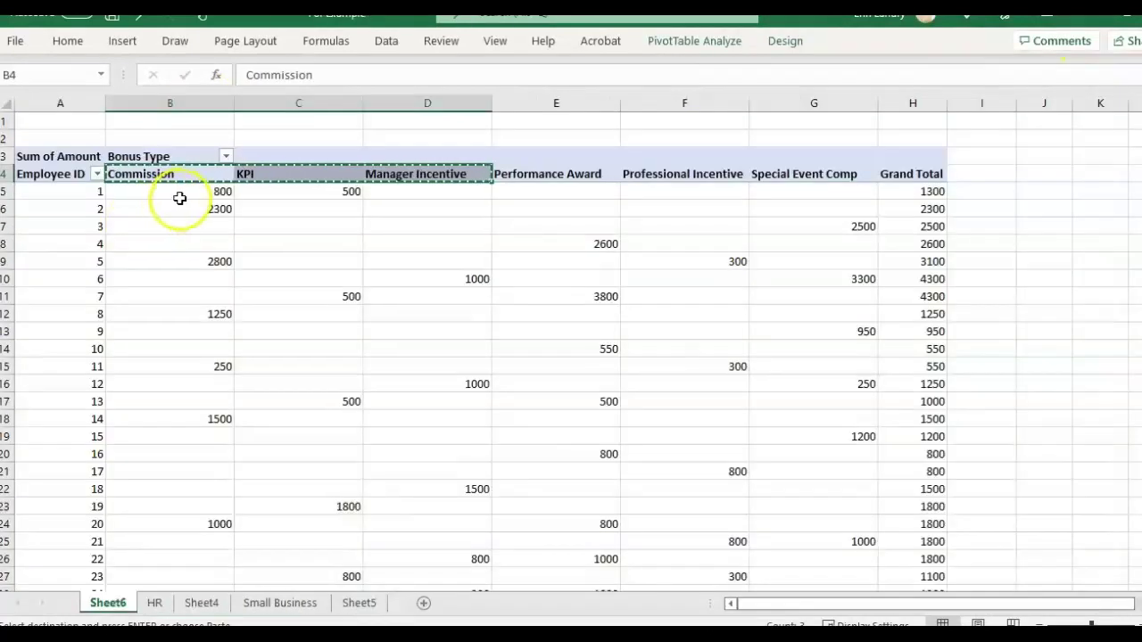
drag(179, 198, 446, 280)
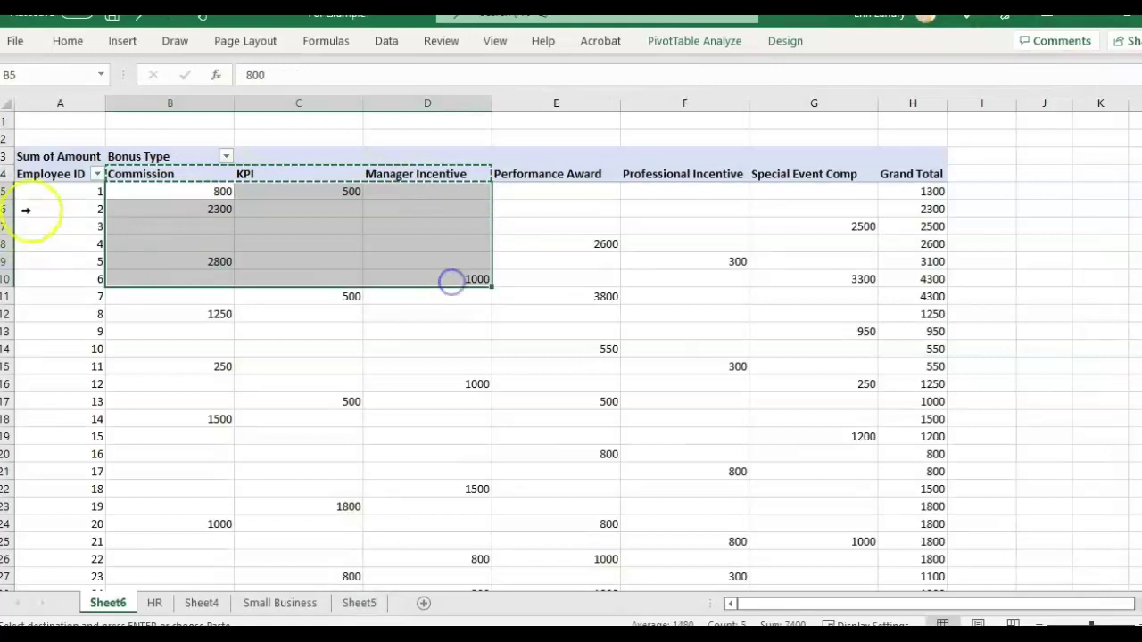
click(53, 194)
drag(201, 194, 178, 177)
key(ctrl+c)
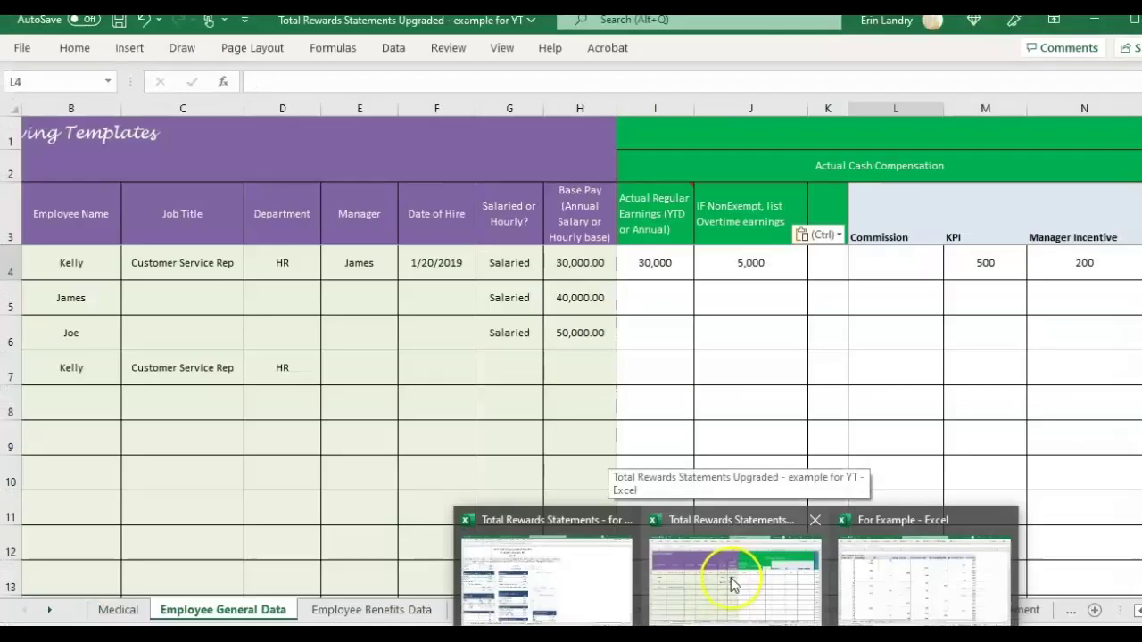
click(732, 575)
click(917, 266)
key(ctrl+v)
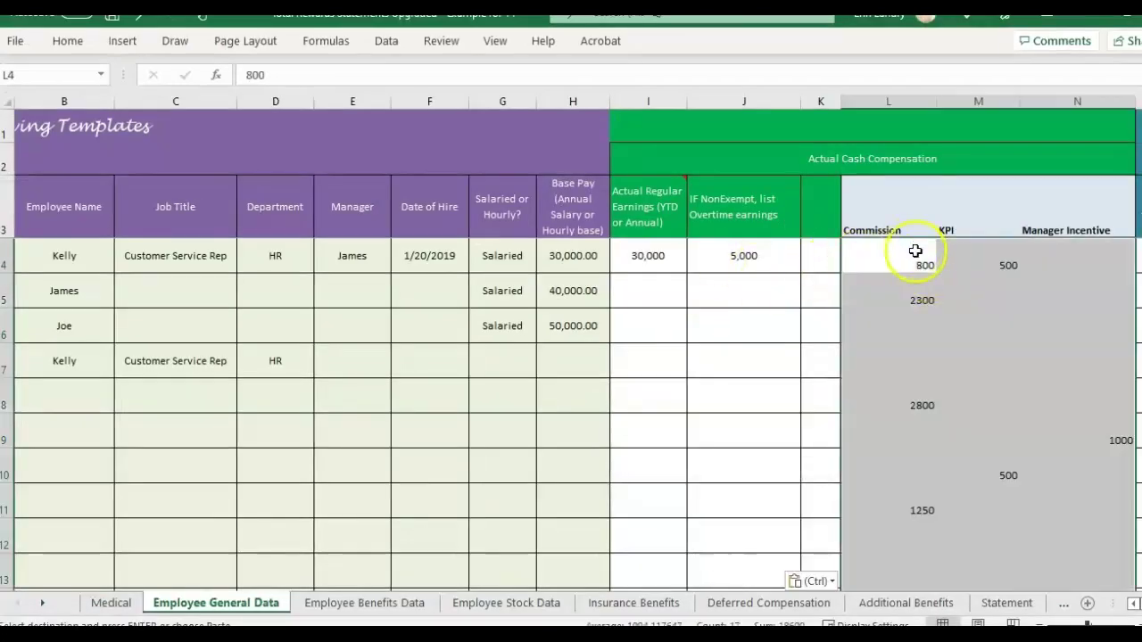
- Copy employee IDs 1 to 24 from the PivotTable into the Employee ID column of Employee General Data, starting at A4
key(alt+Tab)
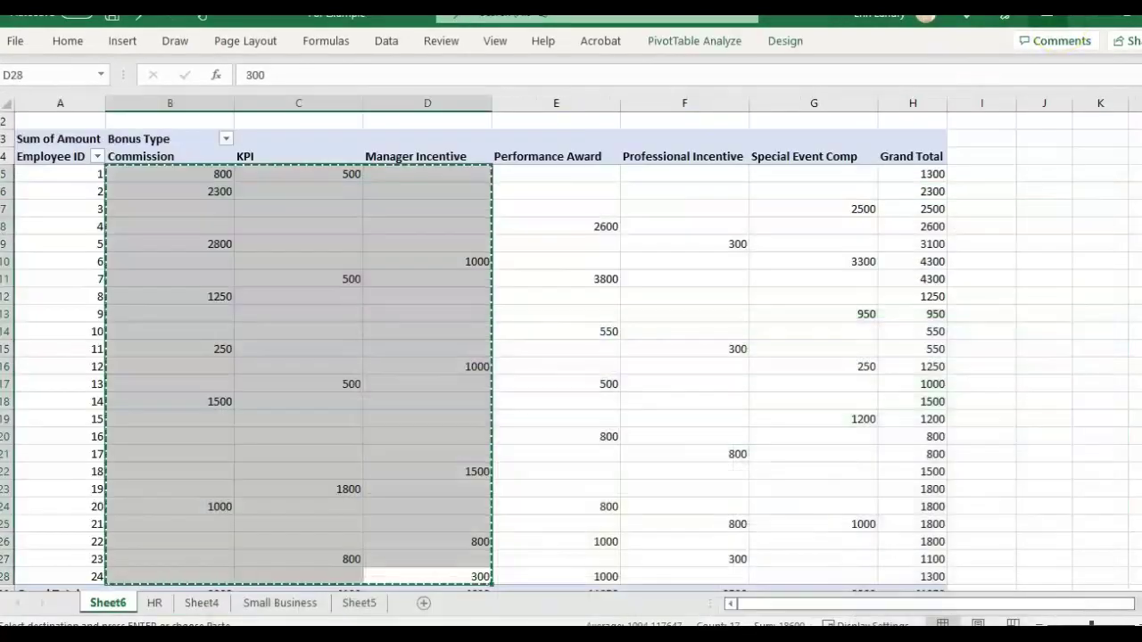
click(55, 173)
drag(56, 173, 95, 576)
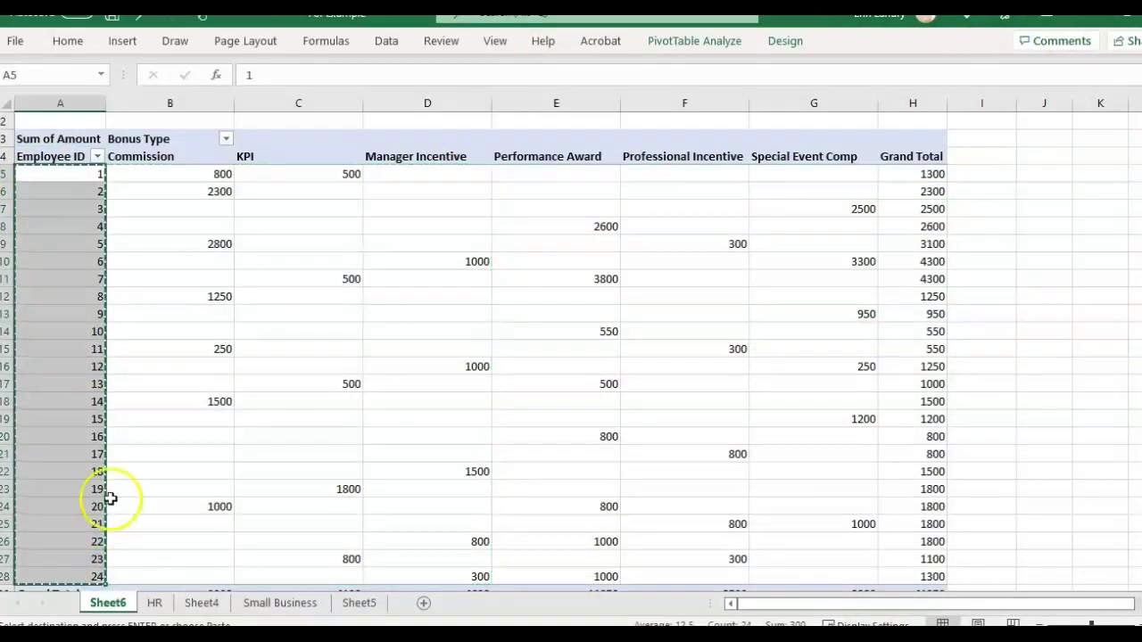
key(alt+Tab)
click(380, 231)
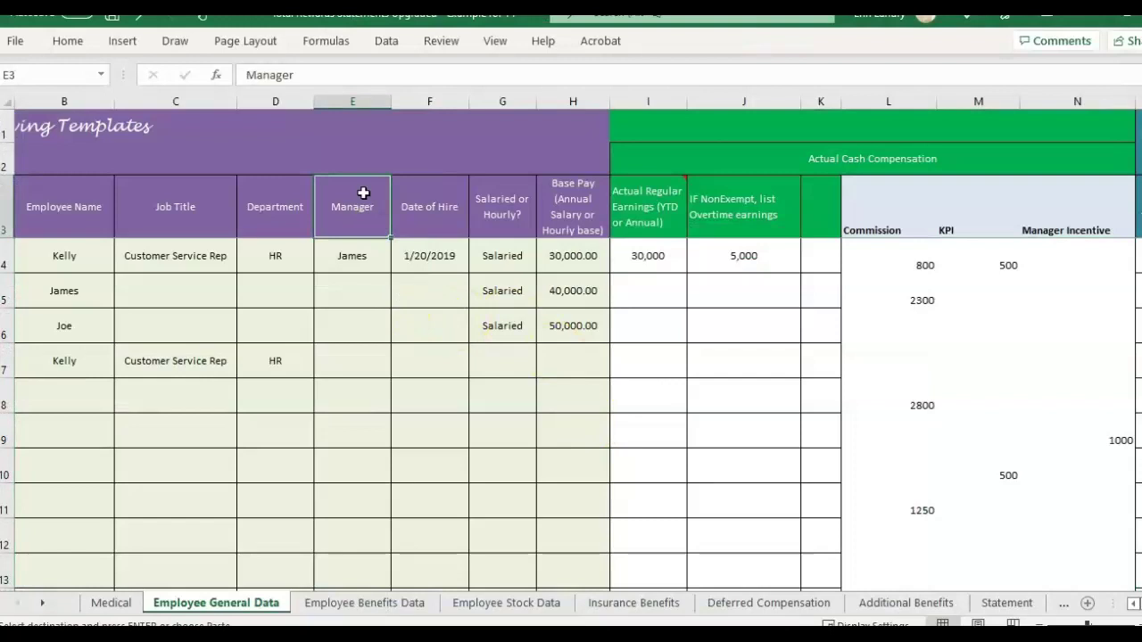
key(Left)
key(Left)
key(Left)
key(Left)
key(Down)
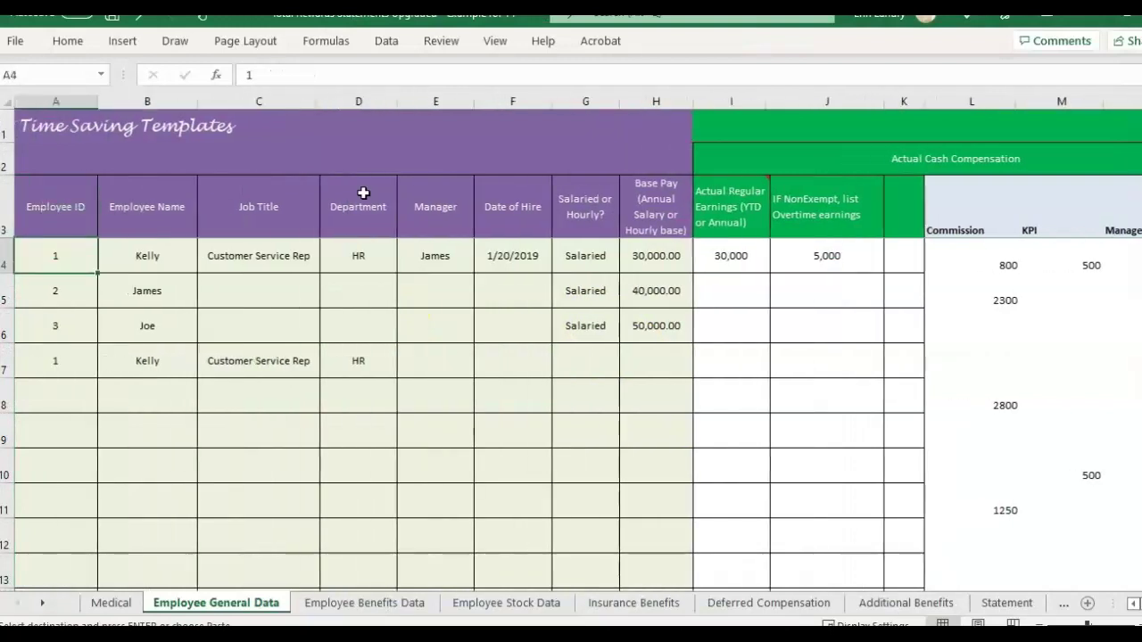
key(ctrl+v)
- Center the contents of the Commission, KPI and Manager Incentive columns
drag(1002, 100, 1126, 102)
right_click(1129, 107)
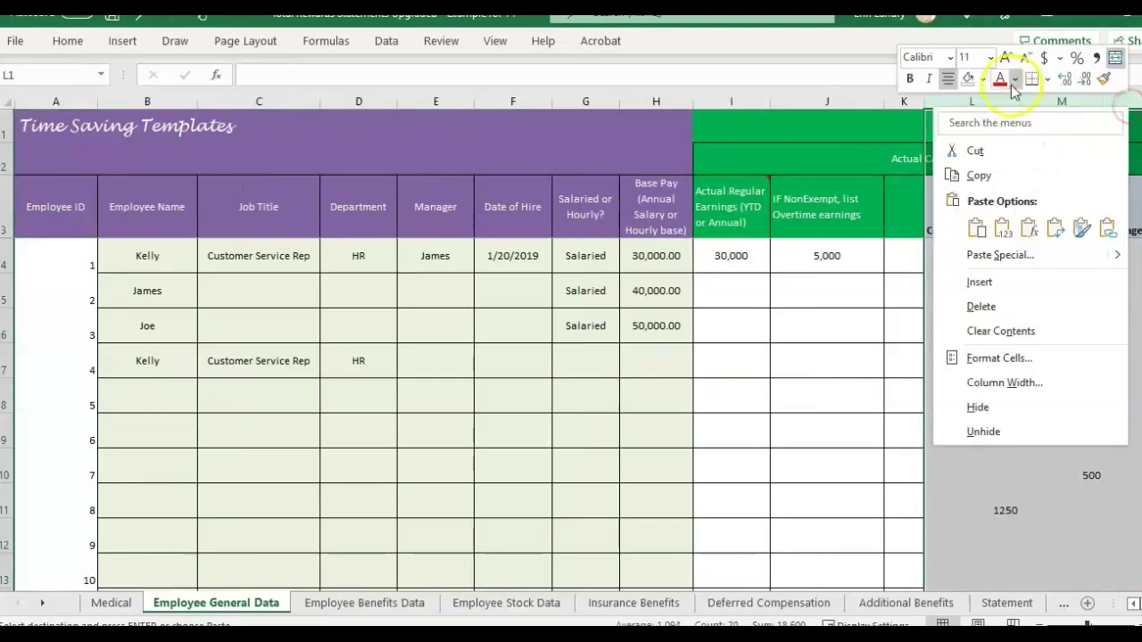
click(947, 78)
click(845, 269)
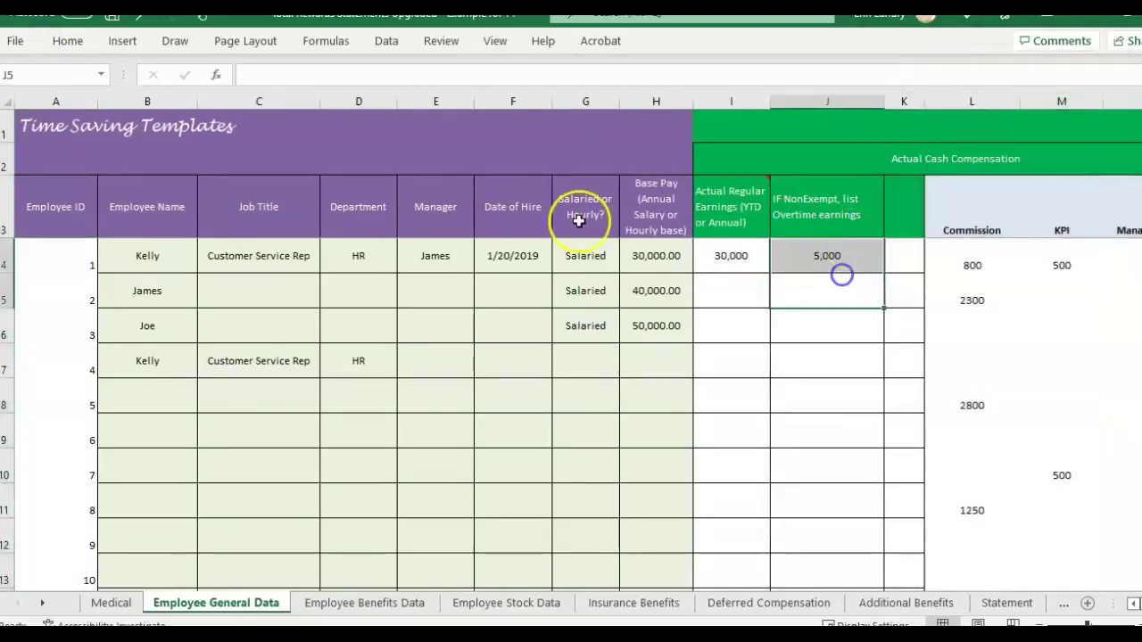
- Compare the first employee's Commission and KPI amounts with the Total Cash Compensation section of the Statement sheet, and return to Employee General Data
click(59, 255)
click(1008, 252)
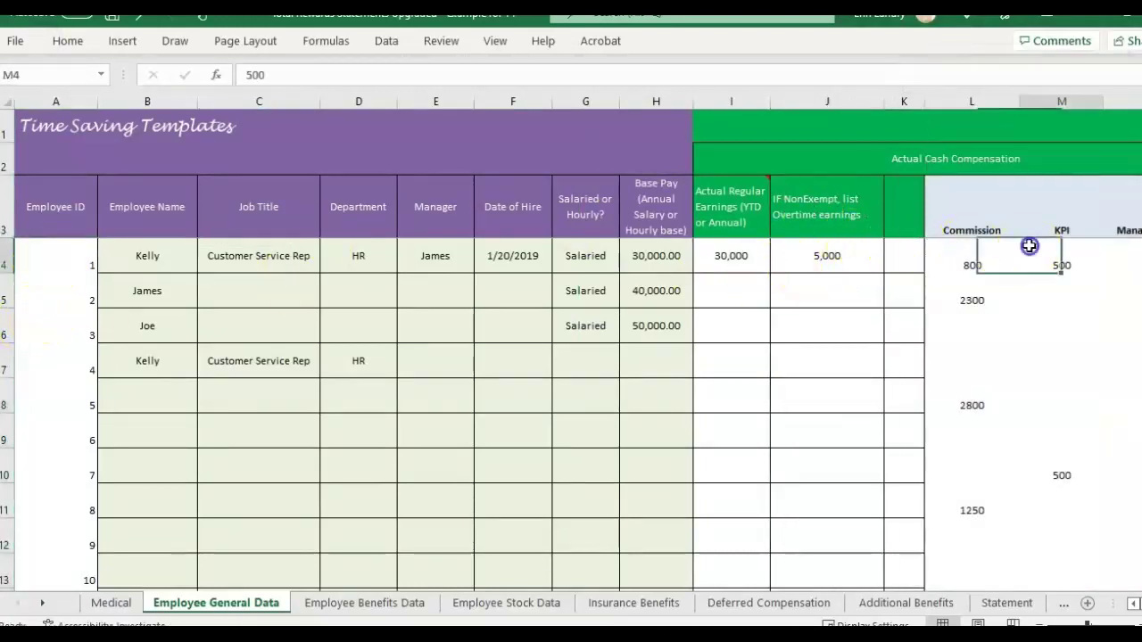
click(994, 211)
click(972, 265)
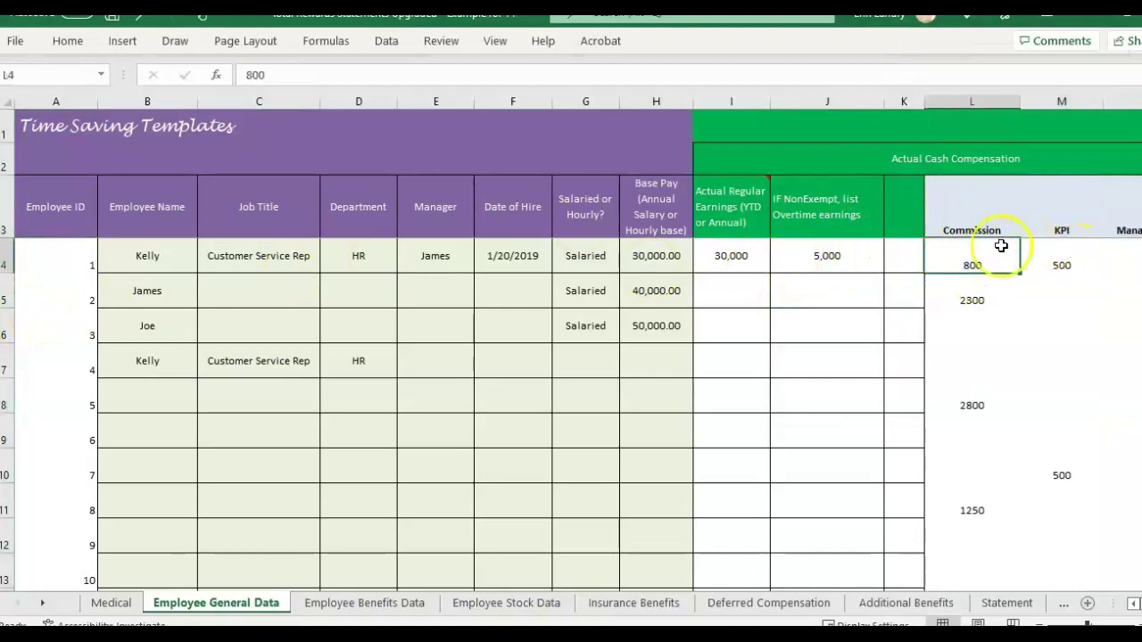
click(1059, 261)
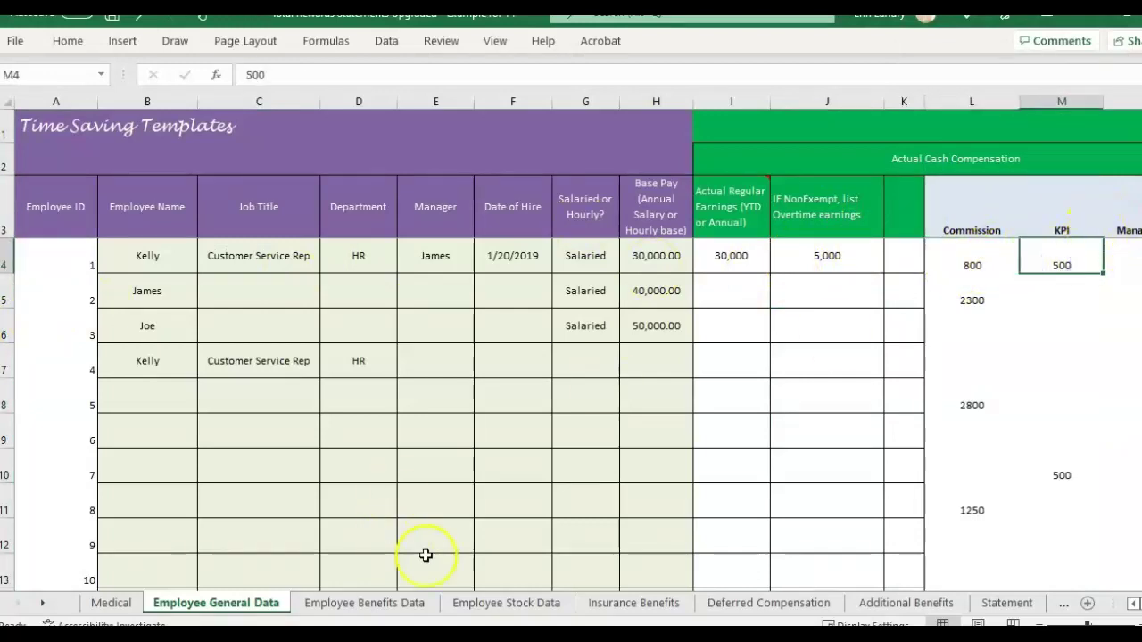
click(1008, 603)
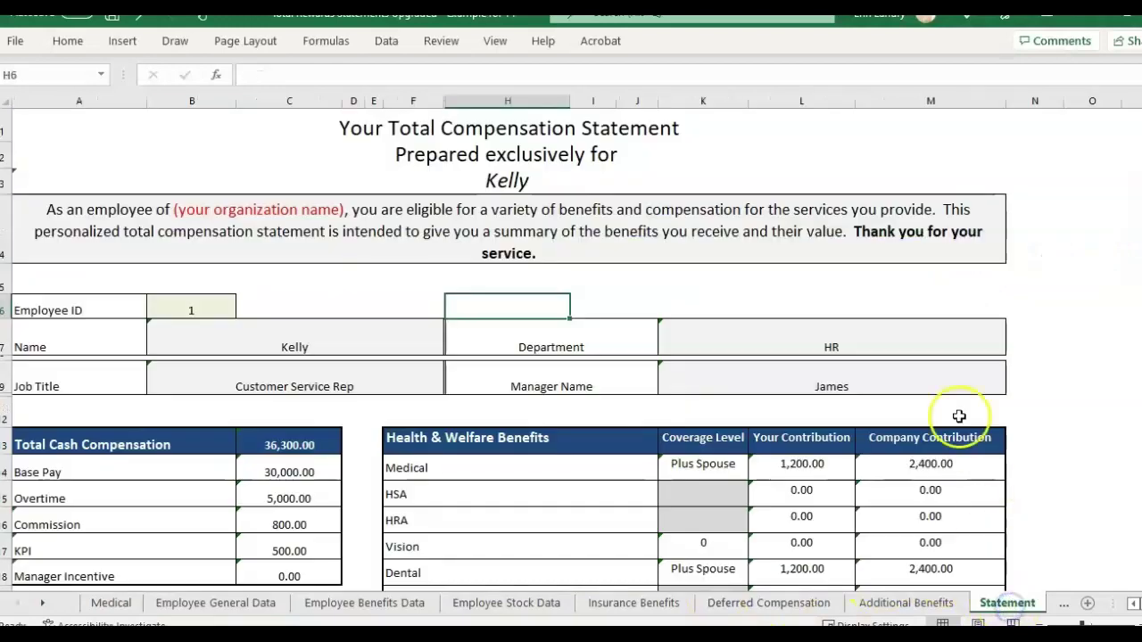
click(377, 273)
ctrl+scroll(401, 276, up, 2)
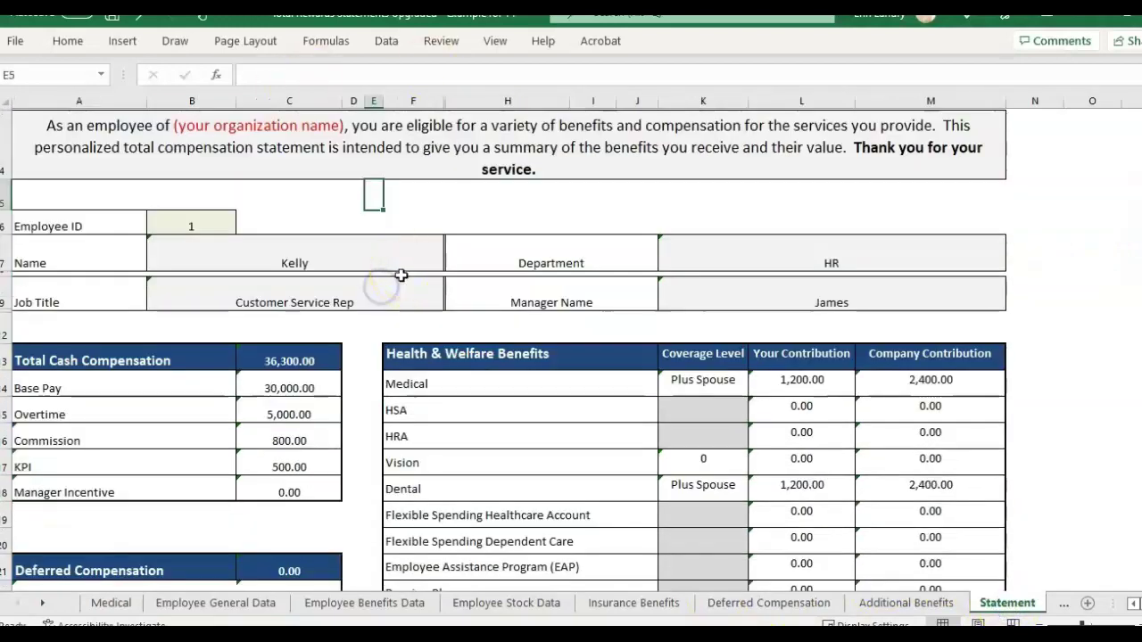
click(47, 437)
click(366, 435)
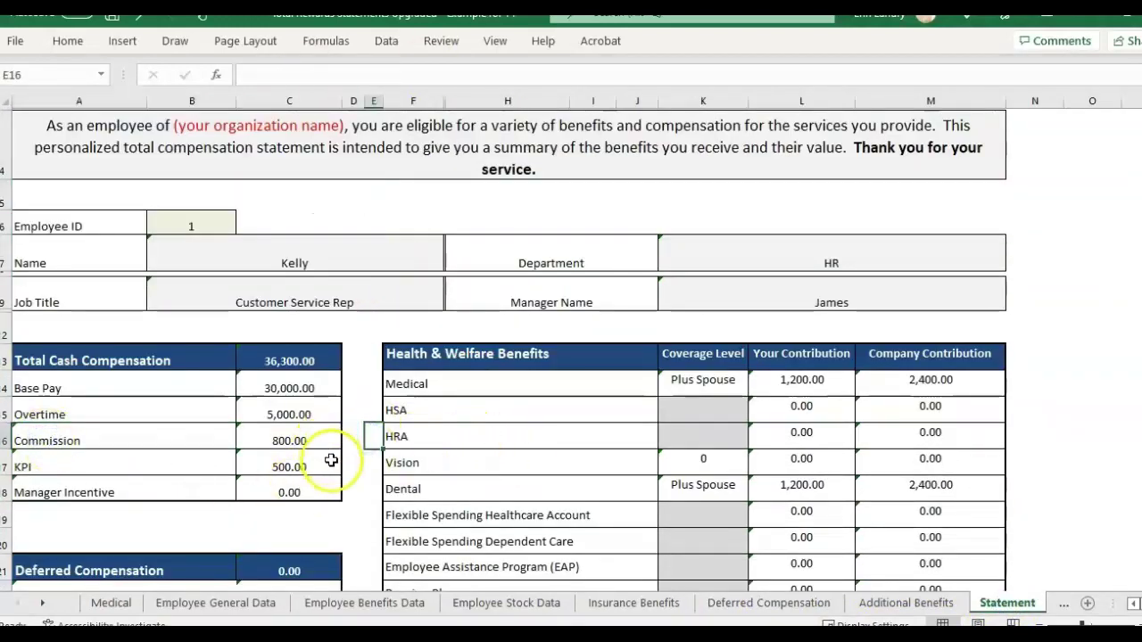
click(372, 463)
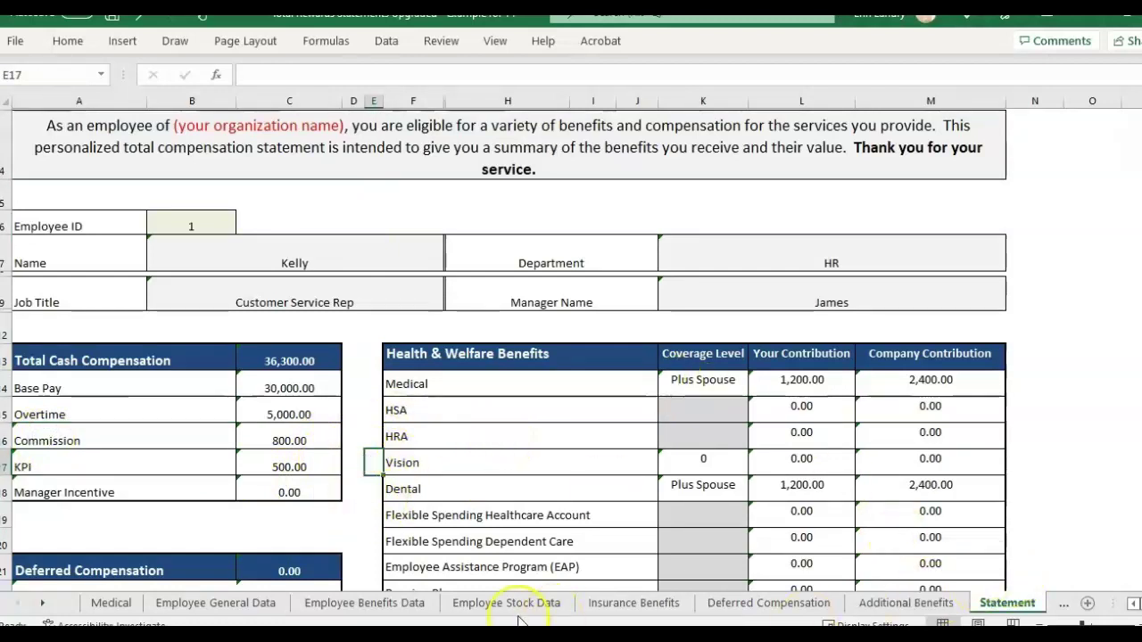
click(216, 603)
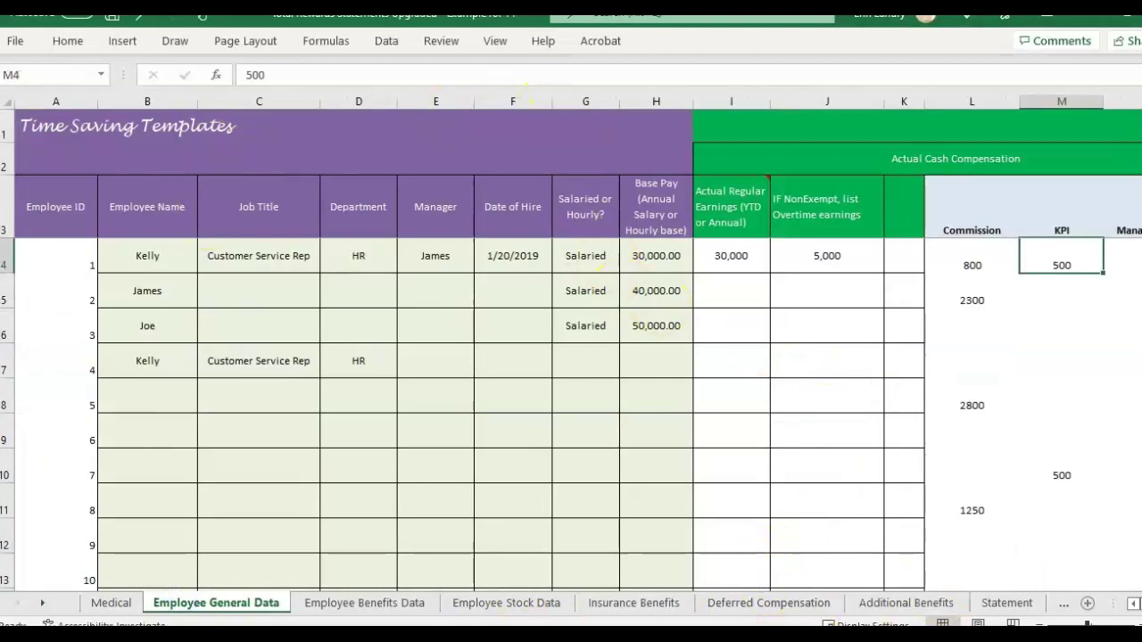
- Switch to the For Example workbook and review Sheet4's Bonus Type and Date lists, ending on the HR sheet
mouse_move(735, 635)
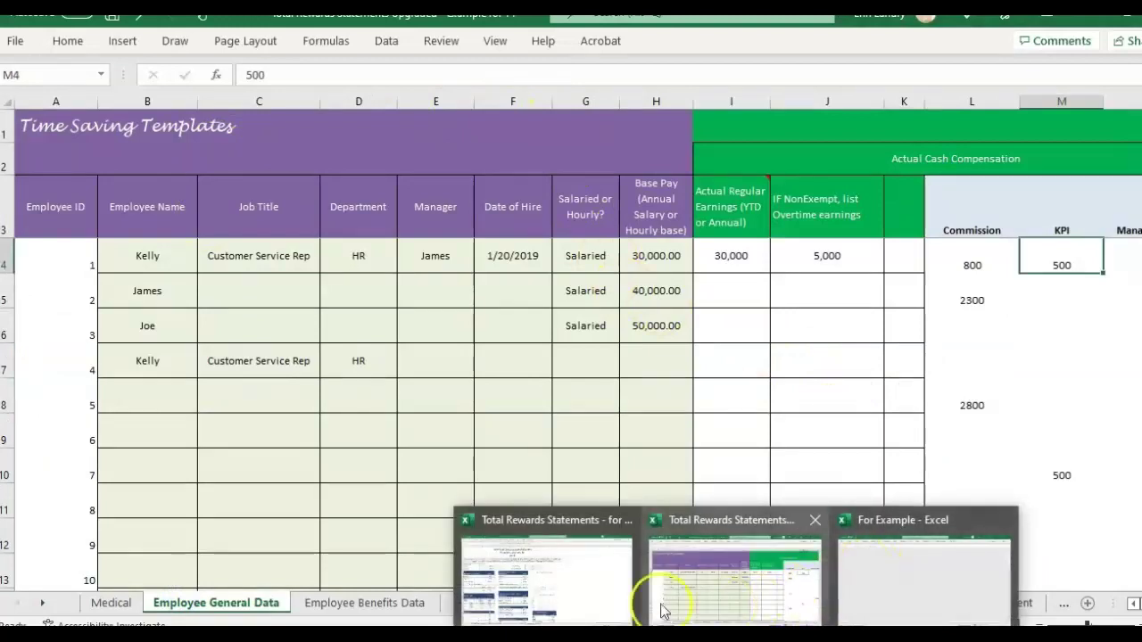
click(899, 575)
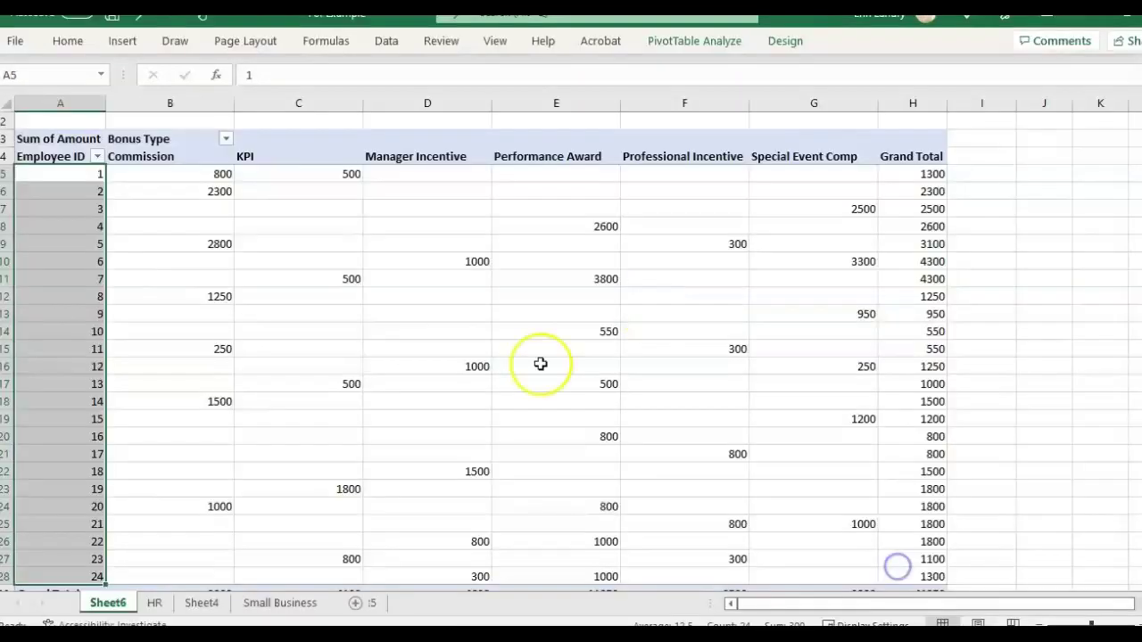
click(157, 603)
click(199, 603)
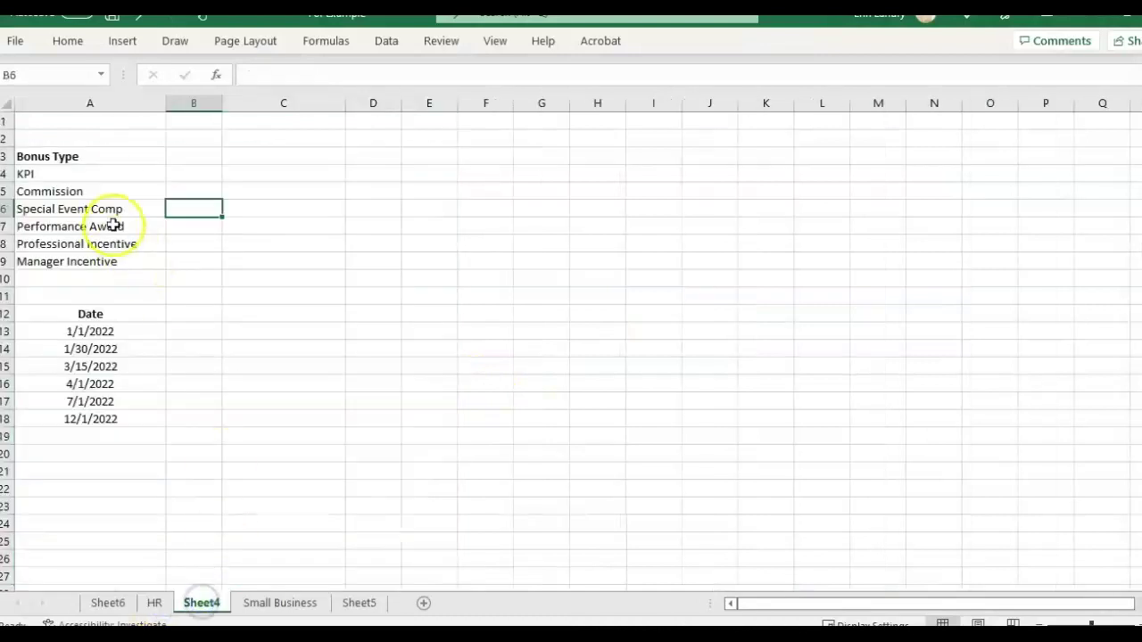
click(101, 172)
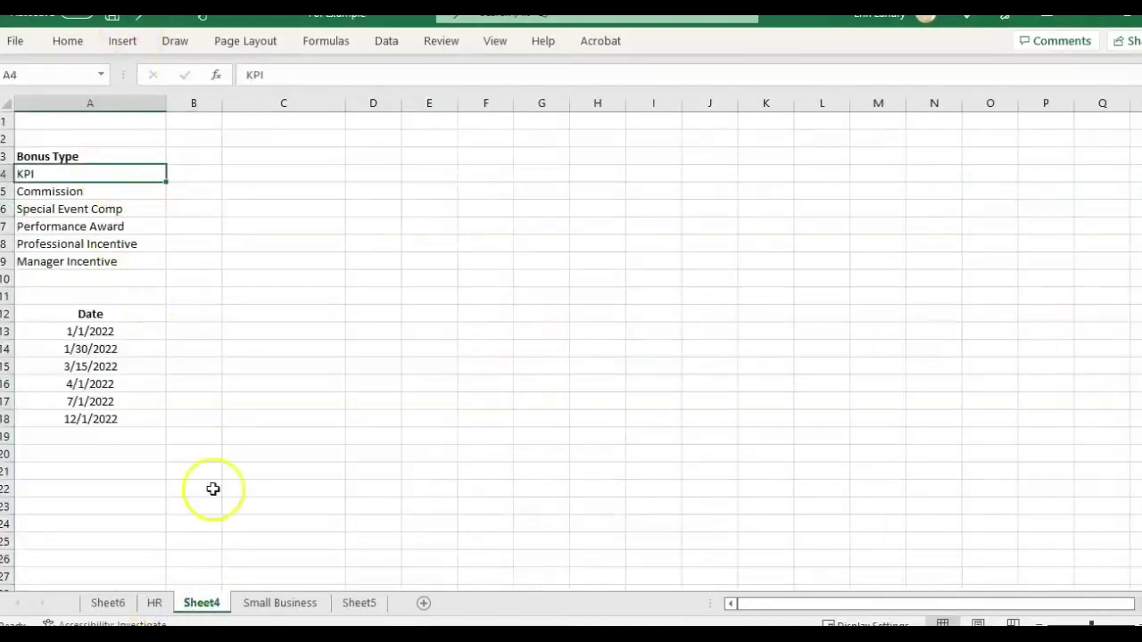
click(153, 604)
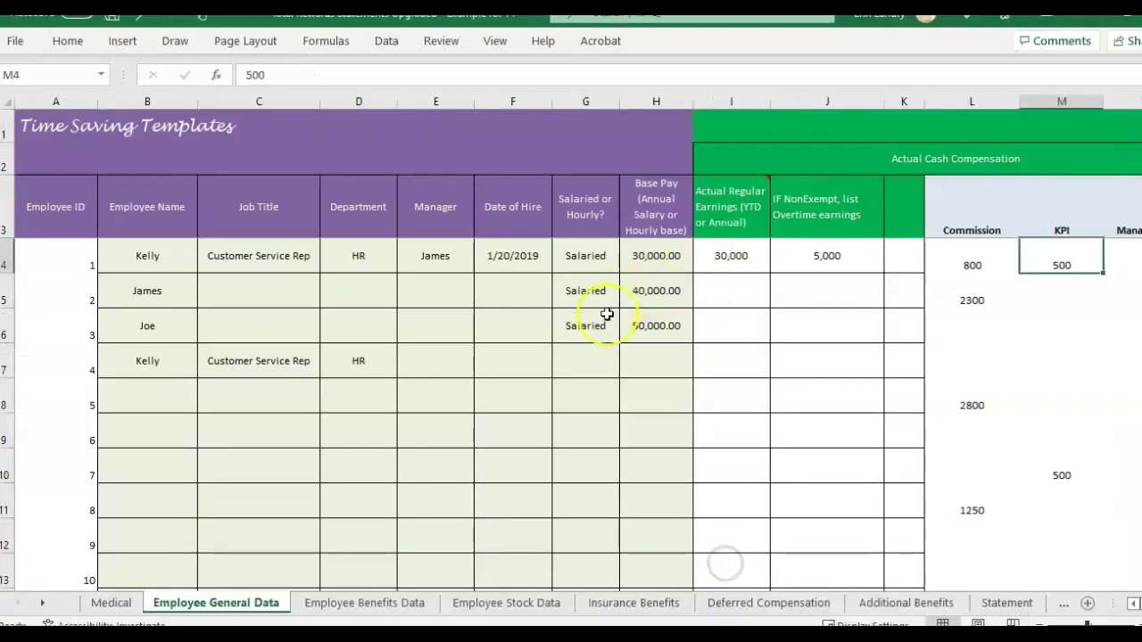
- Switch to Chrome and look through the Time Saving Templates shop categories and its Human Resources Administration products
mouse_move(489, 635)
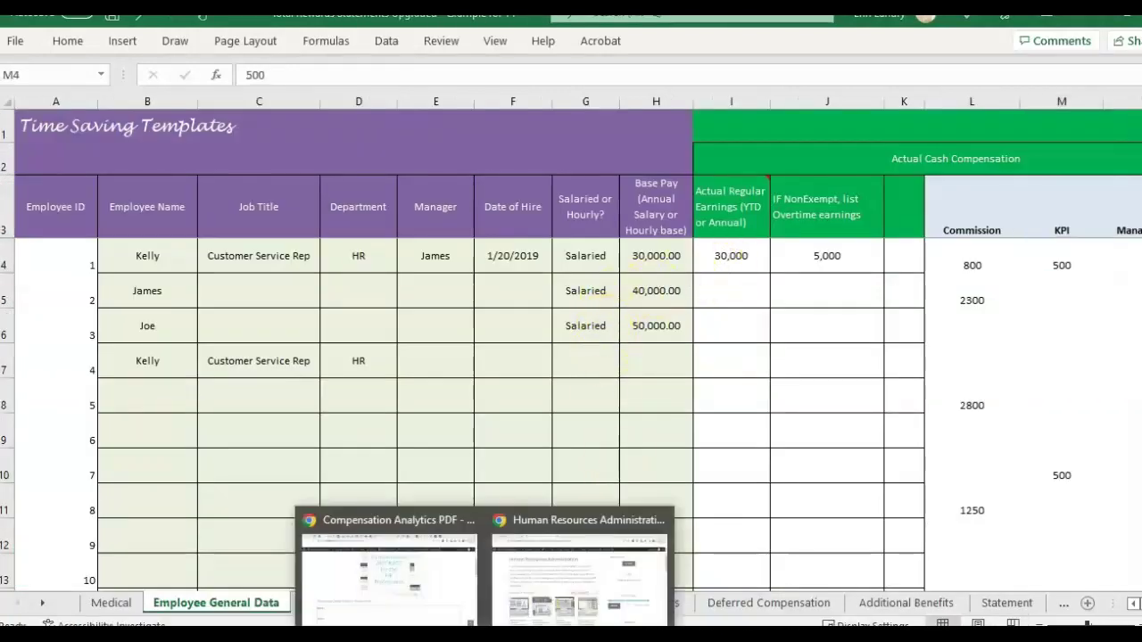
click(587, 562)
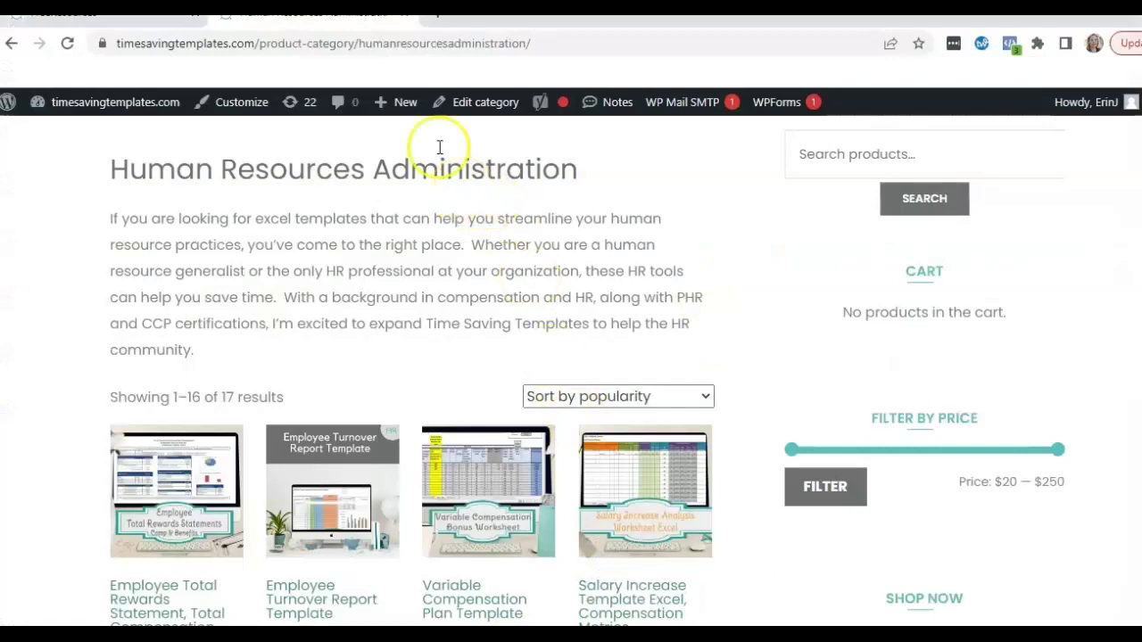
scroll(784, 280, up, 2)
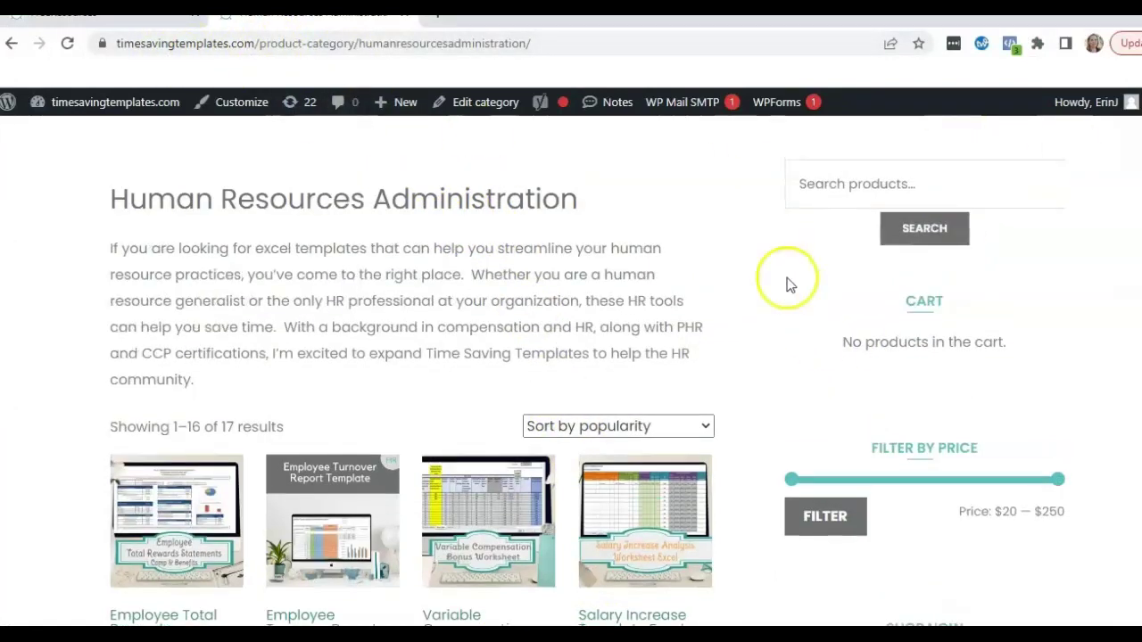
mouse_move(917, 182)
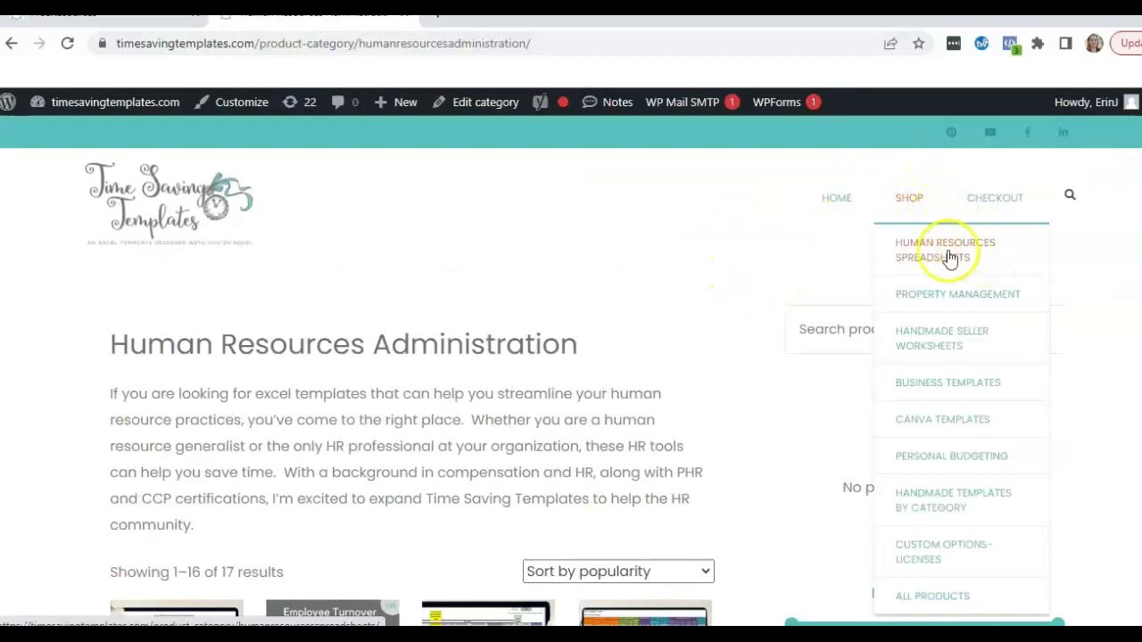
scroll(428, 361, down, 4)
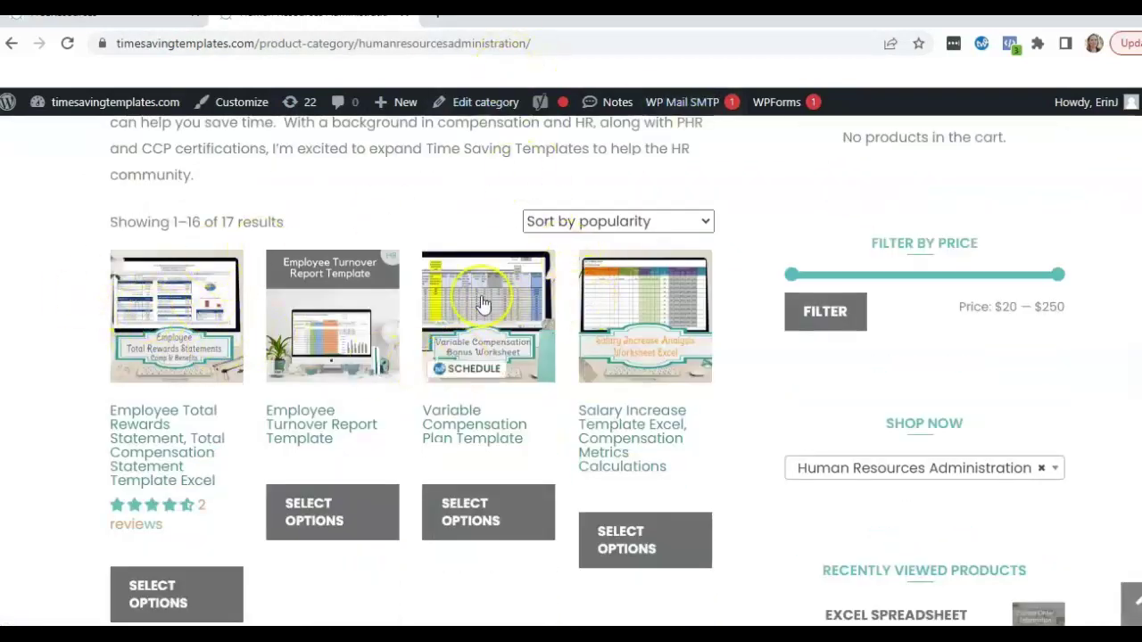
scroll(535, 276, up, 4)
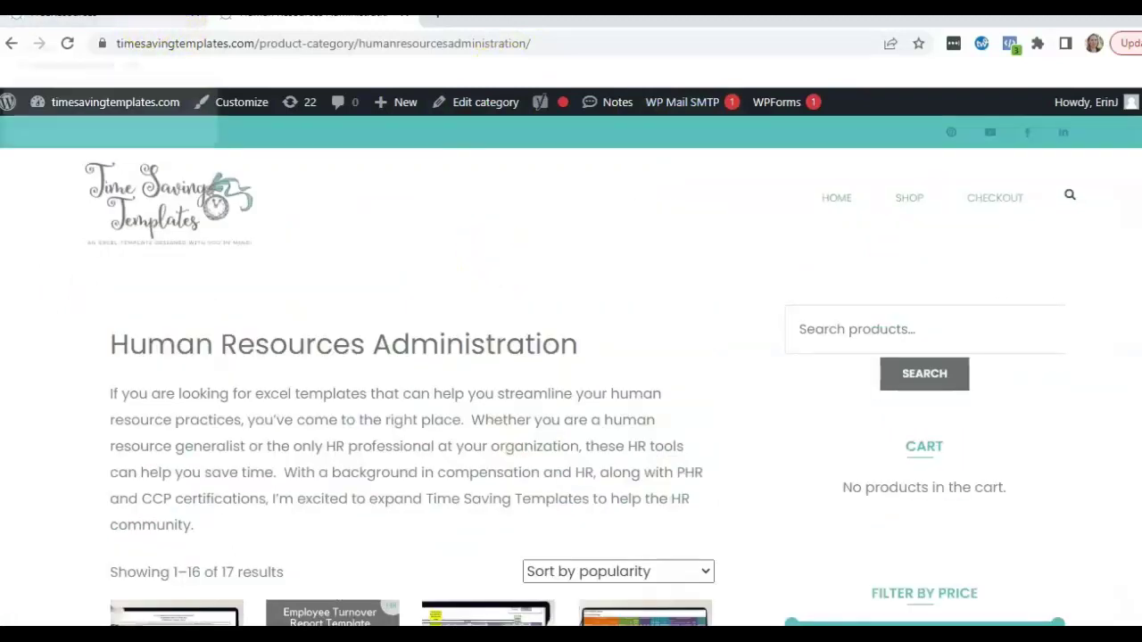
- Switch to the FreeResources page and look over the Human Resources and Compensation Freebies and the free Excel video guide
click(89, 14)
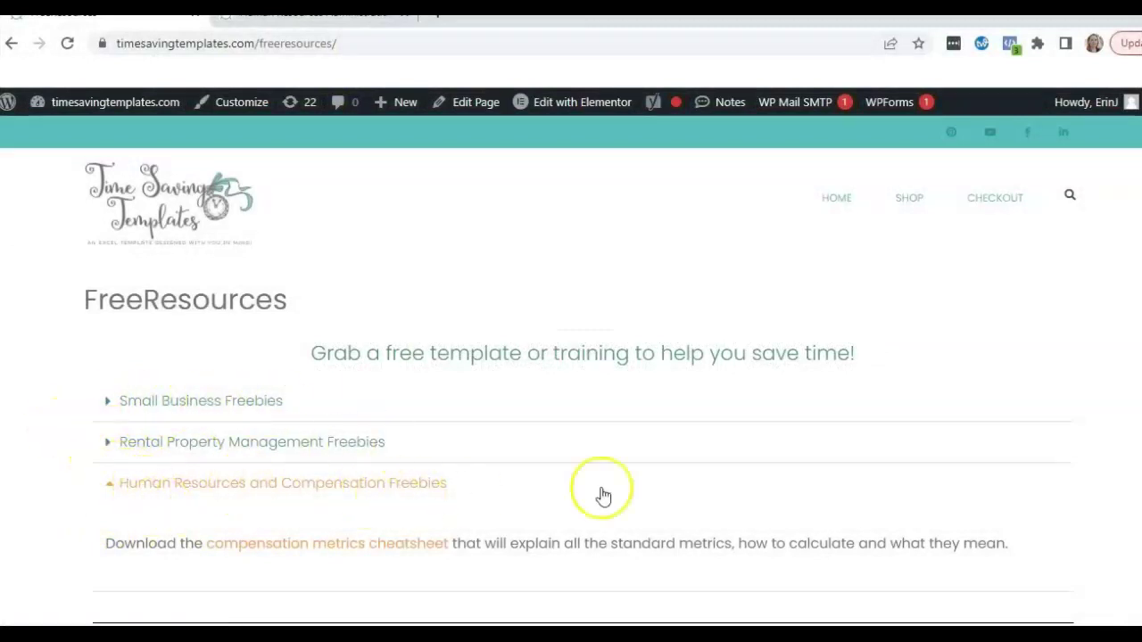
scroll(942, 477, down, 1)
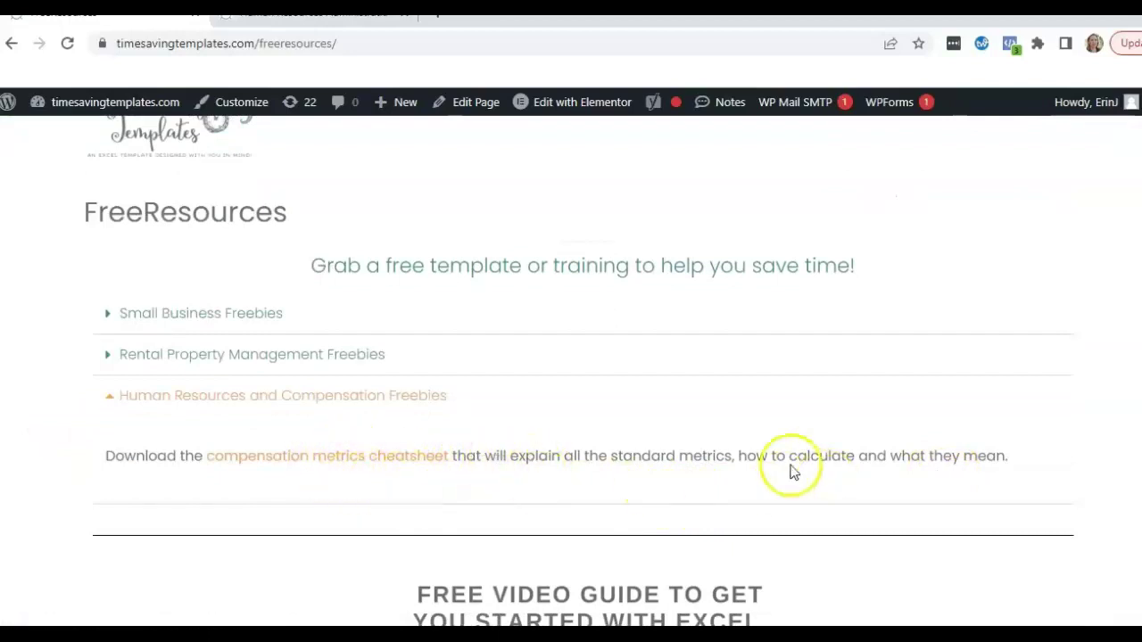
scroll(996, 416, down, 4)
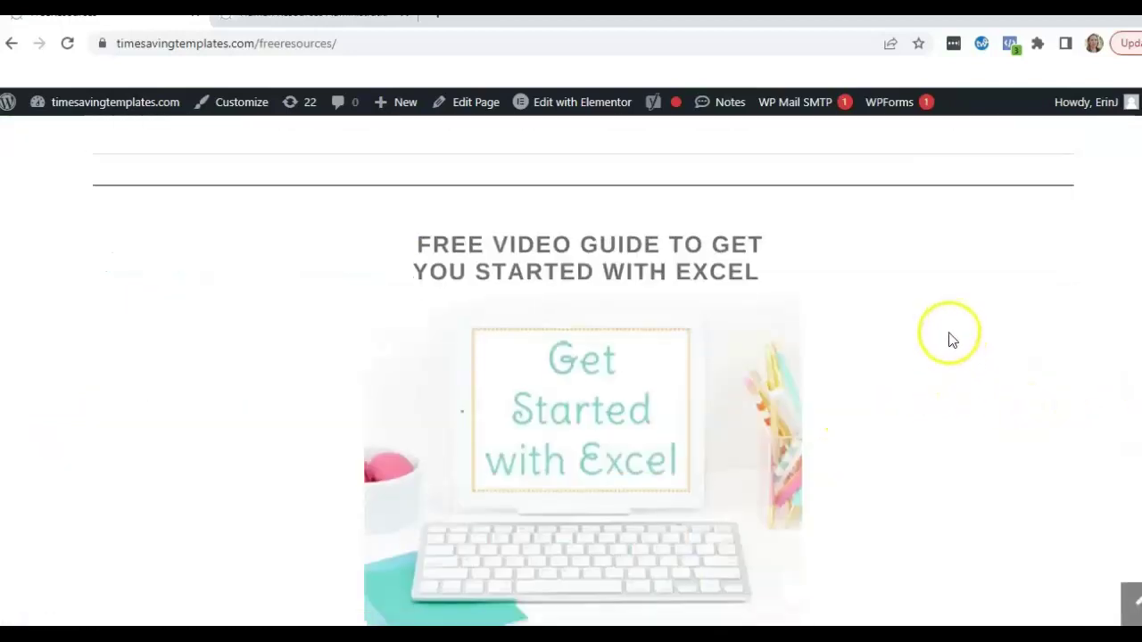
scroll(951, 339, down, 1)
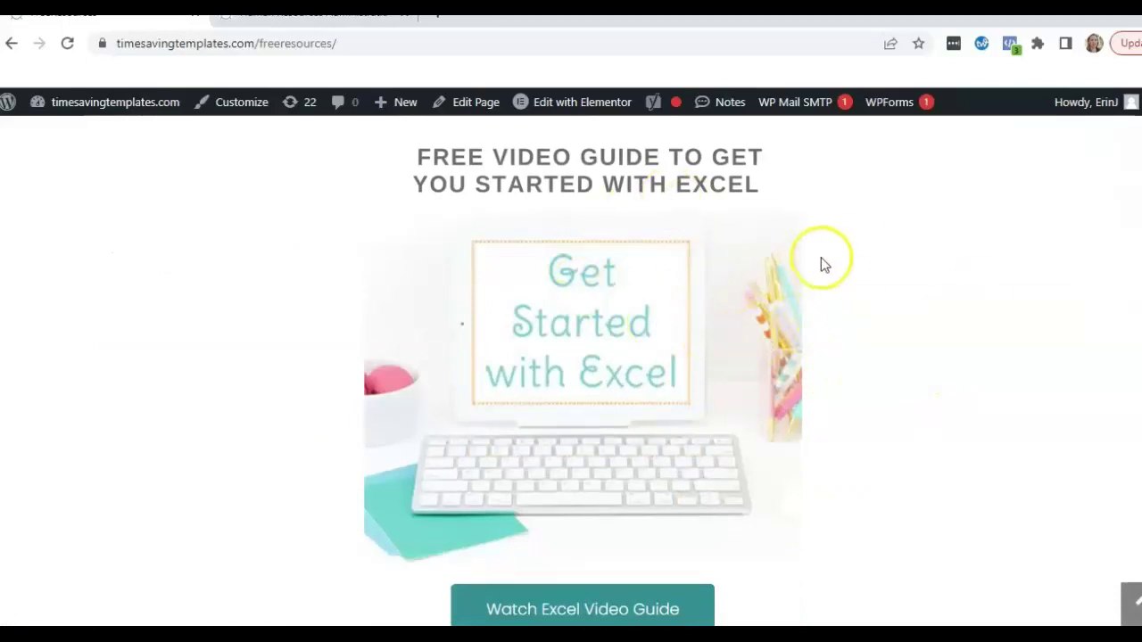